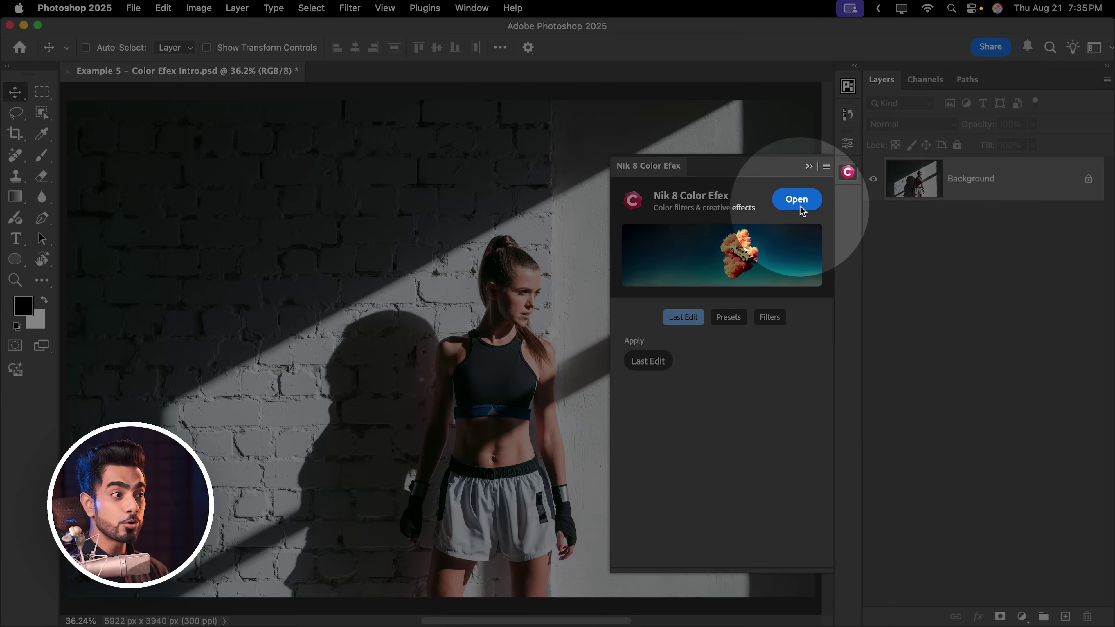
- Open the portrait in Nik 8 Color Efex and apply the Classical Soft Focus filter
click(796, 199)
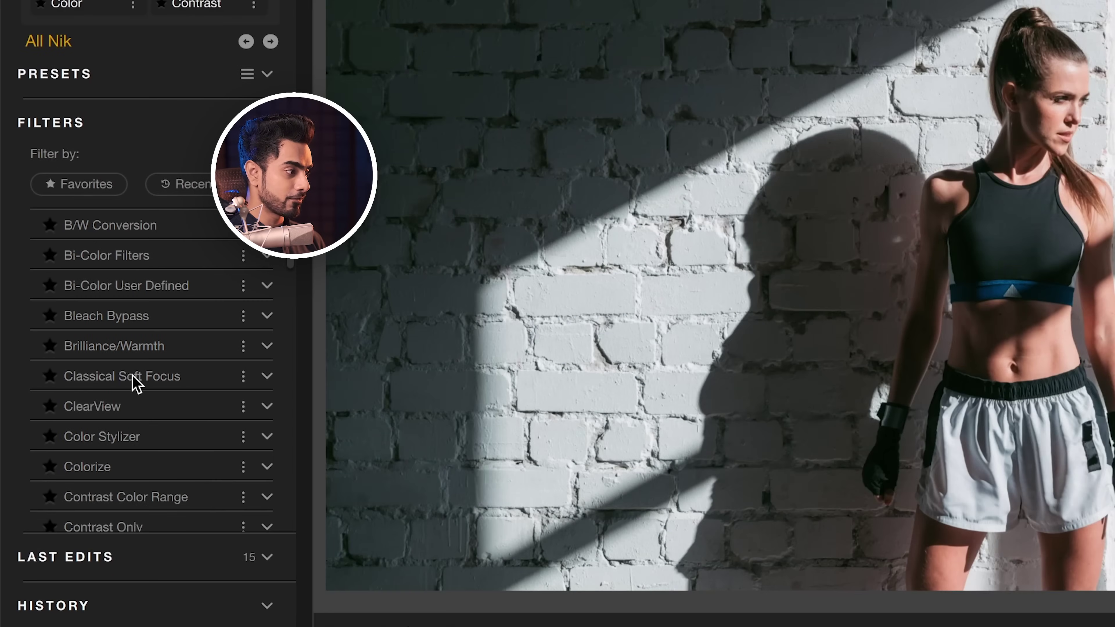
click(139, 383)
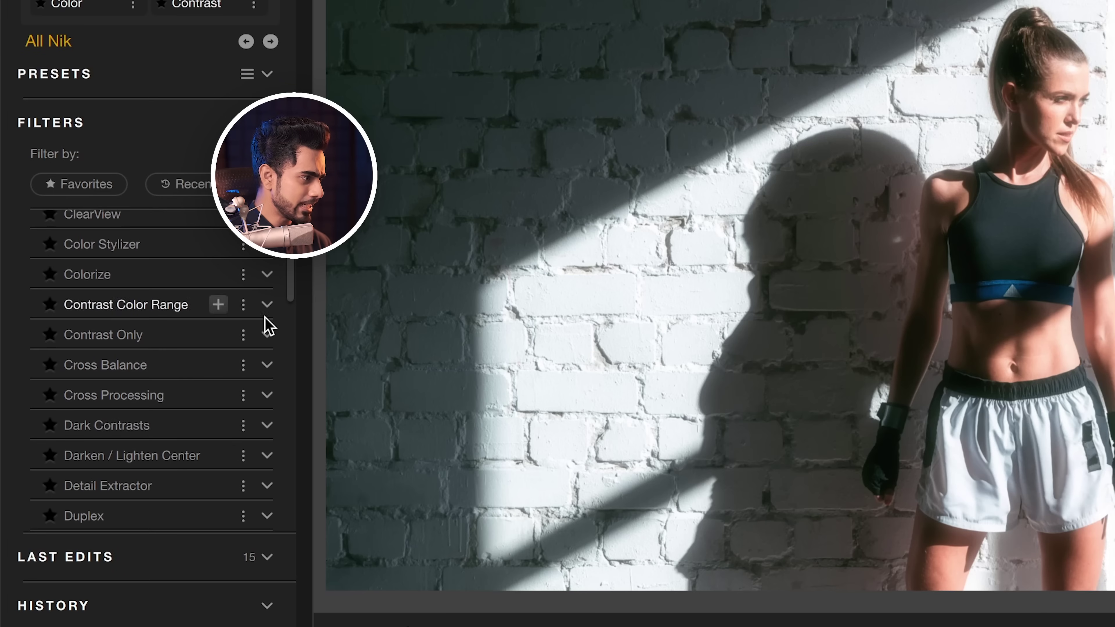
- Stack a Cross Processing filter on top and set its method to Y06
click(218, 395)
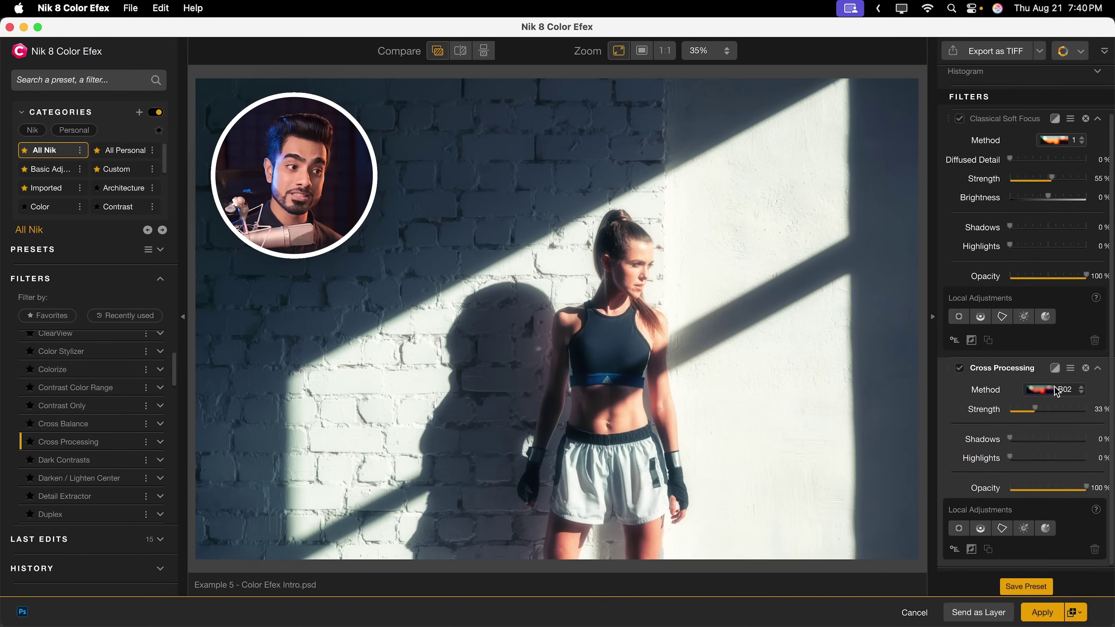
click(1054, 390)
scroll(1049, 505, down, 5)
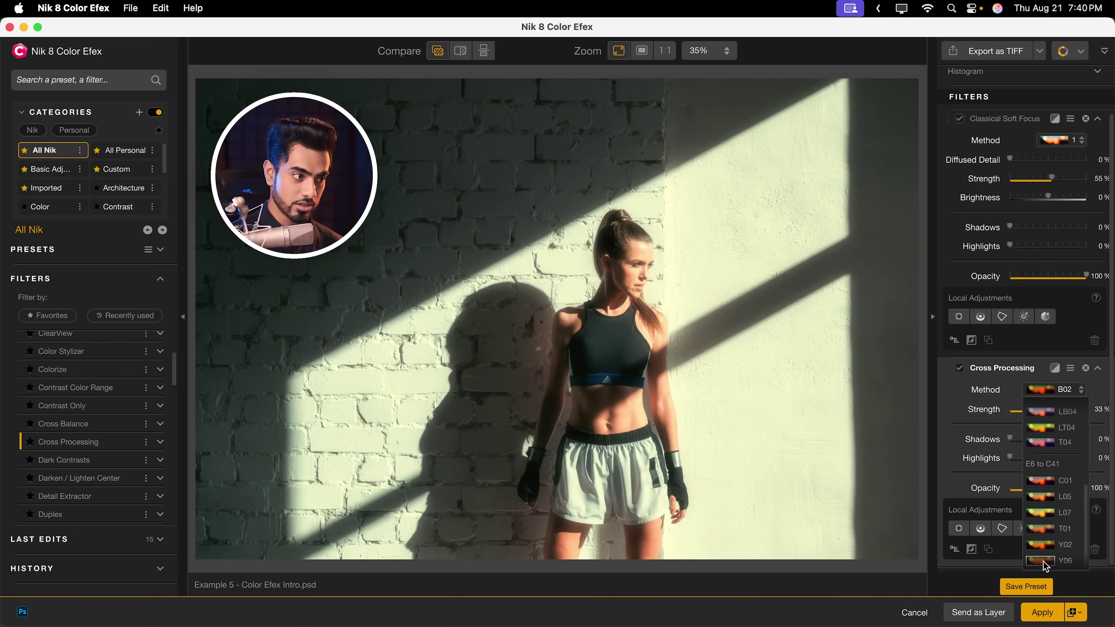
click(1045, 561)
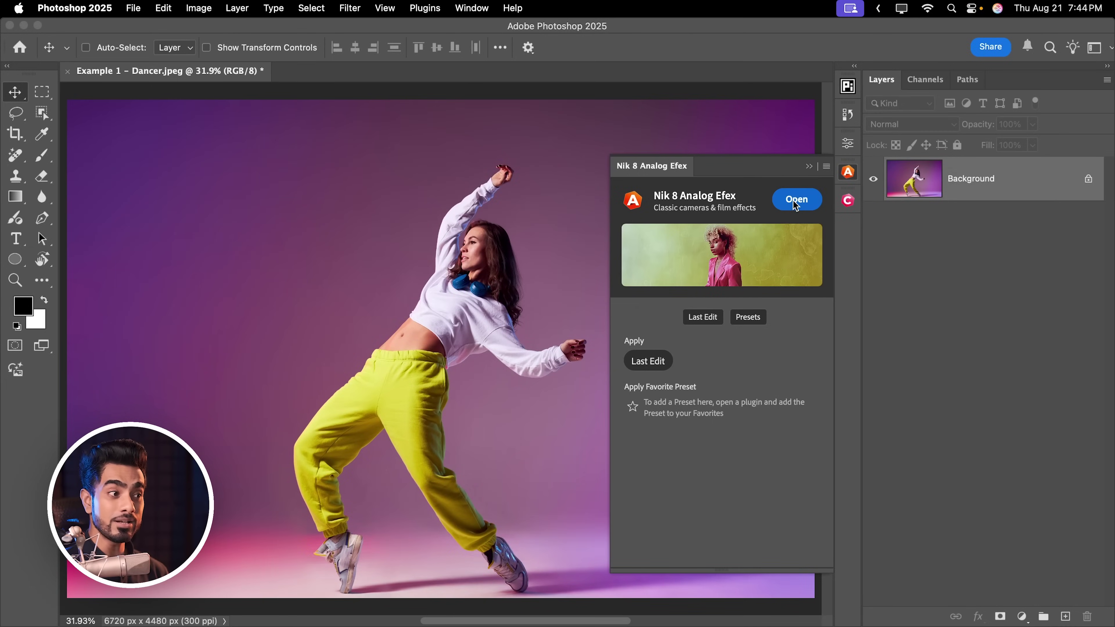
- Open the dancer photo in Nik 8 Analog Efex and apply the Double Exposure 3 preset
click(796, 202)
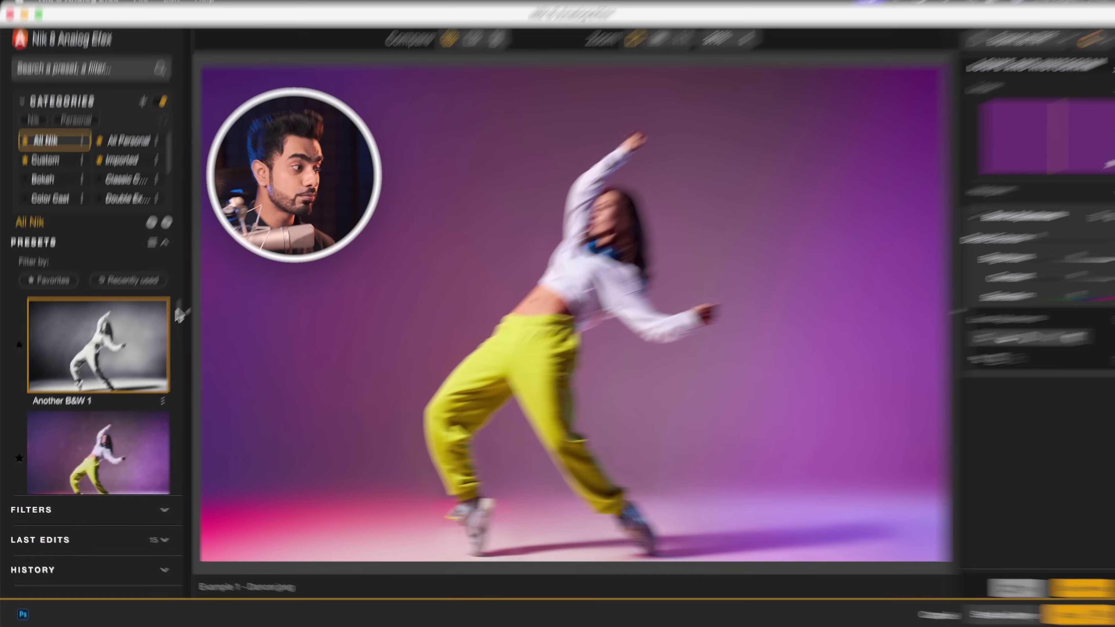
drag(174, 314, 179, 342)
drag(295, 227, 299, 277)
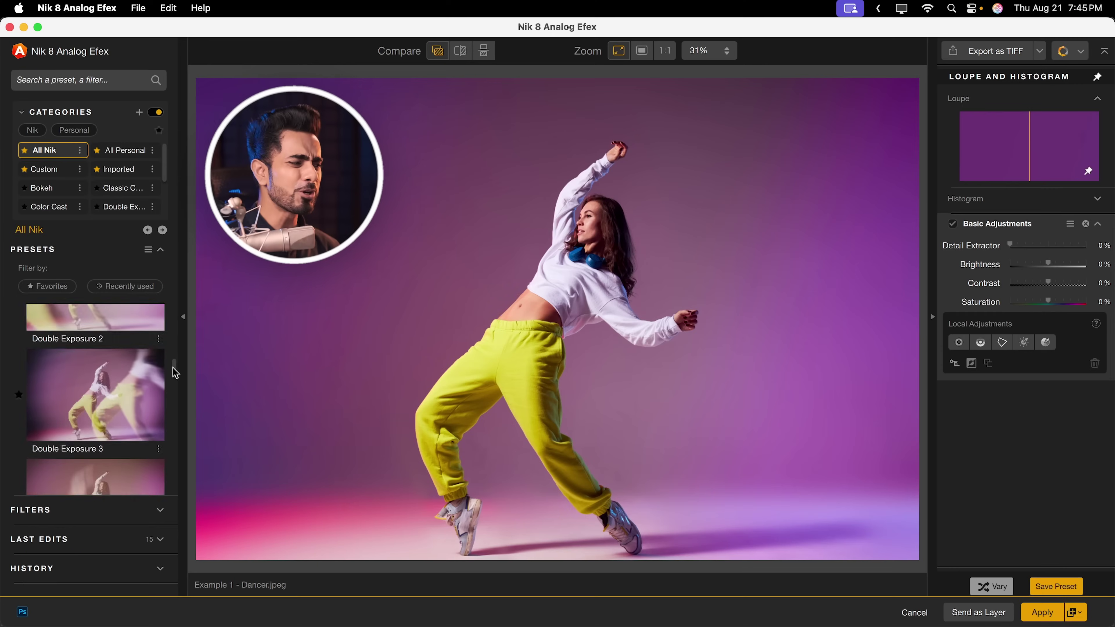
drag(174, 371, 174, 367)
click(92, 384)
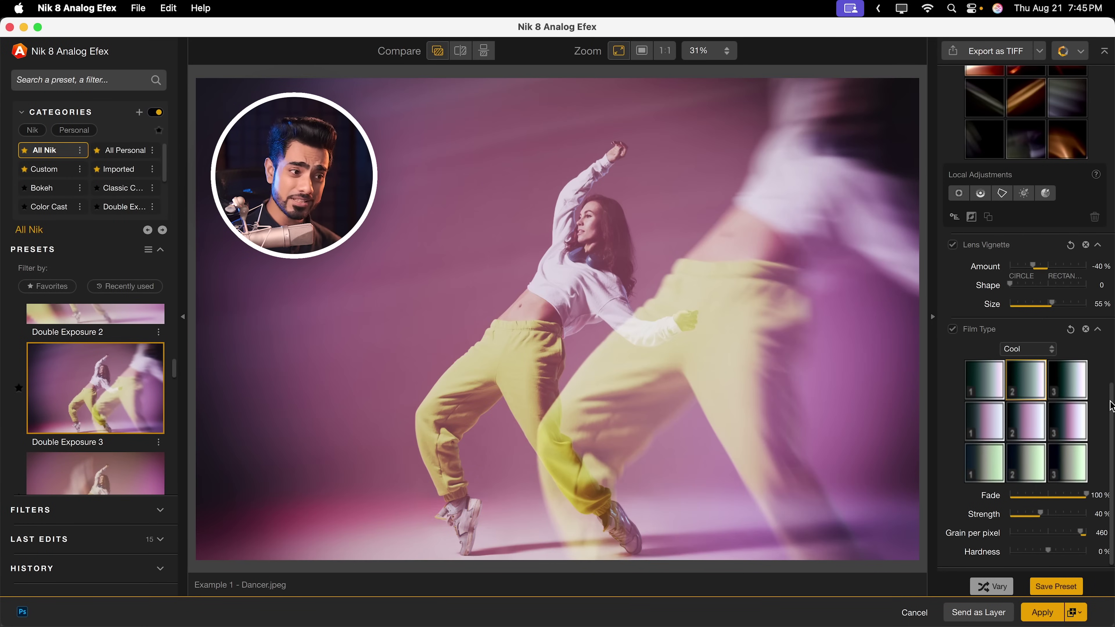
- Set Basic Adjustments Saturation to about 3% and Contrast to 40%
scroll(1112, 407, up, 15)
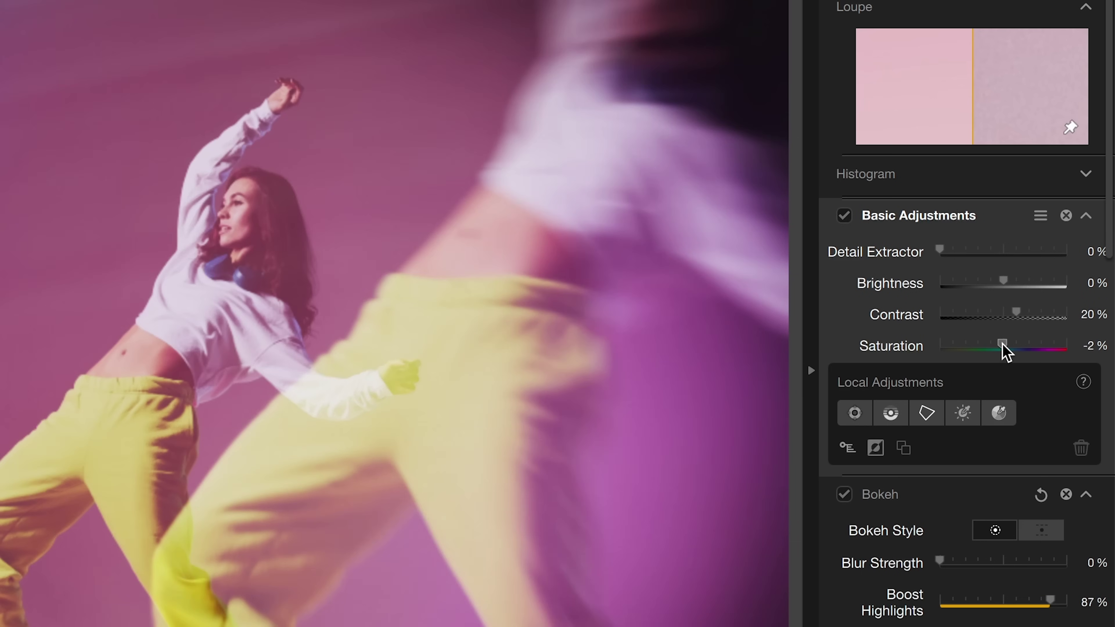
mouse_move(1004, 349)
mouse_down()
mouse_move(1020, 347)
mouse_move(1006, 348)
mouse_up()
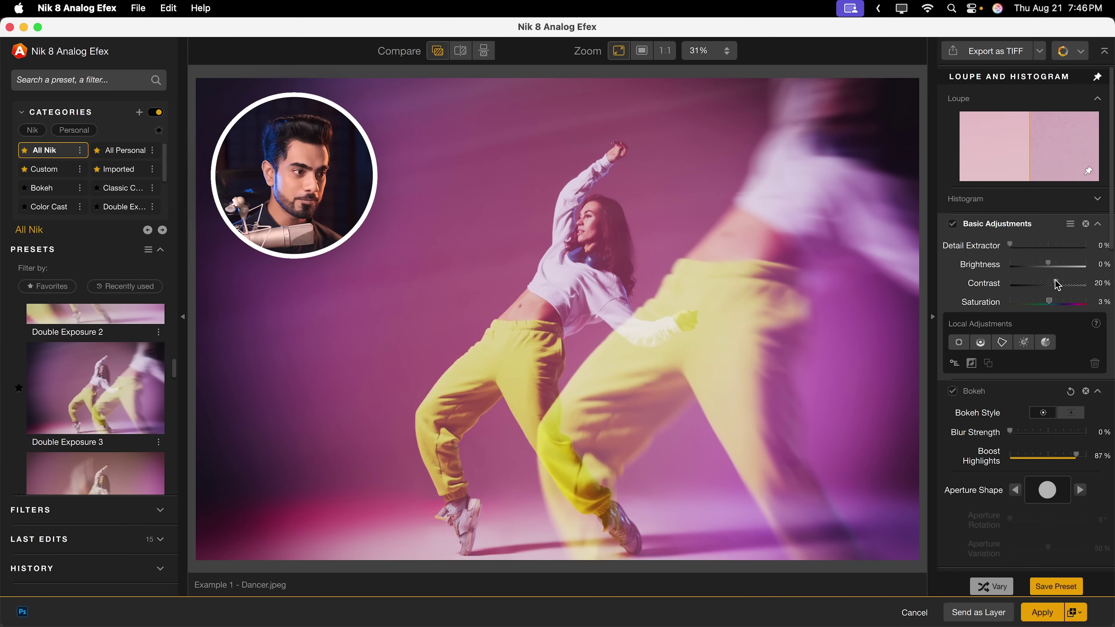
drag(1058, 284, 1063, 284)
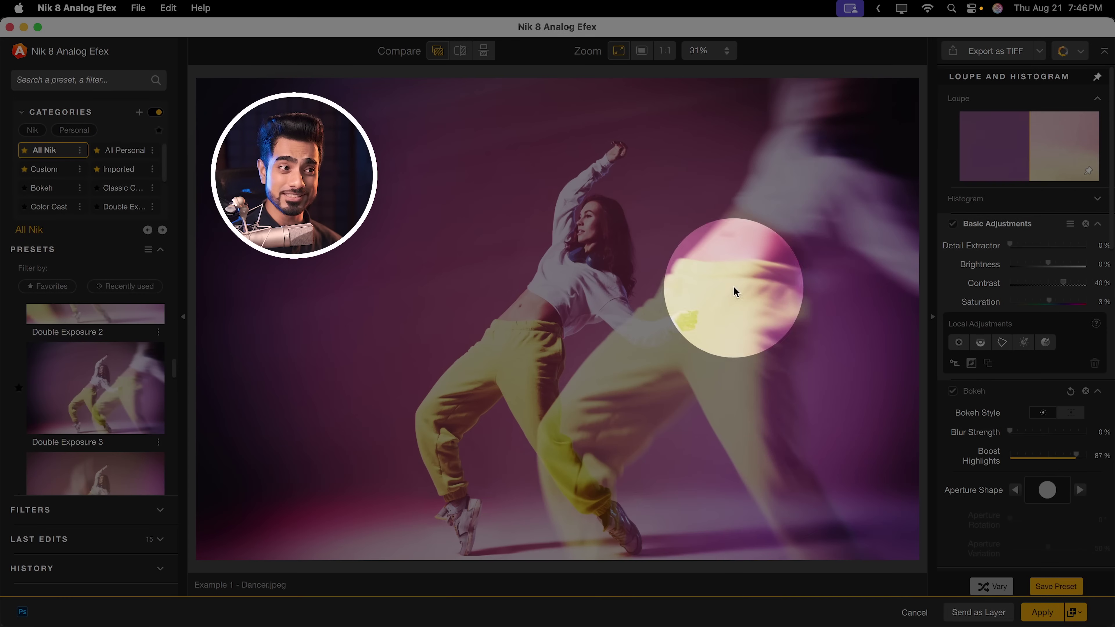
- Shift the ghosted double-exposure copy down and to the right within the frame
scroll(1111, 226, down, 10)
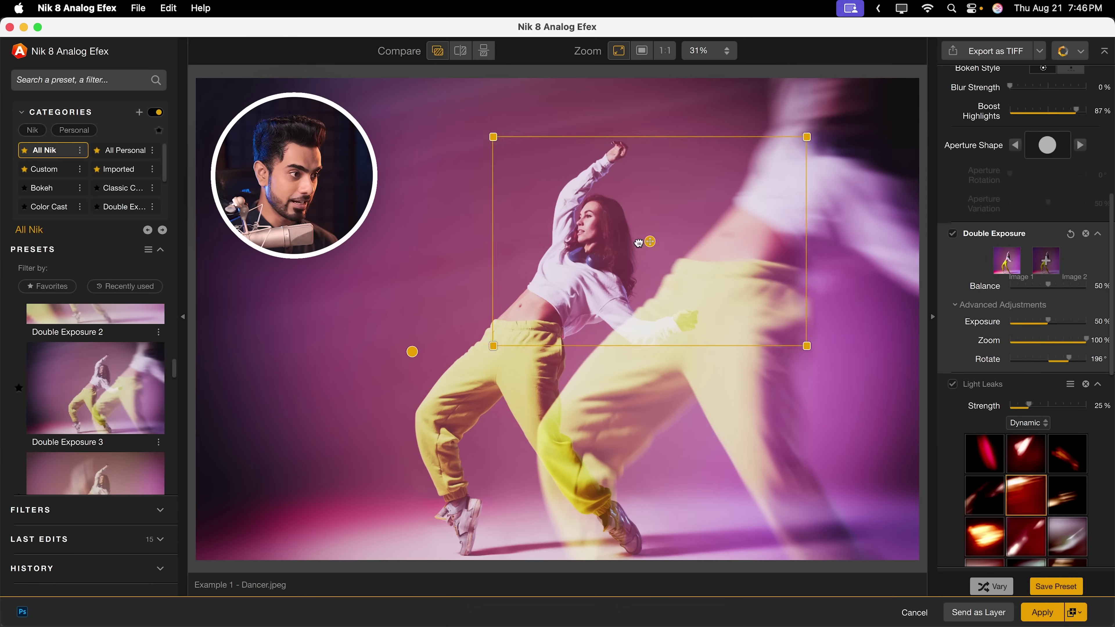
drag(639, 243, 706, 320)
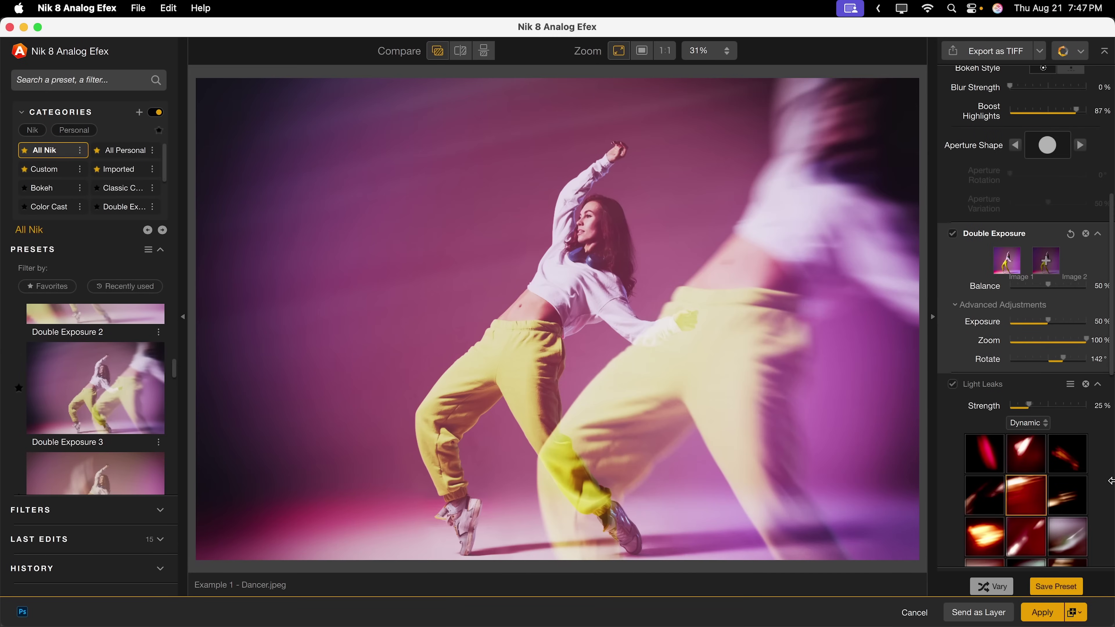
scroll(966, 294, down, 5)
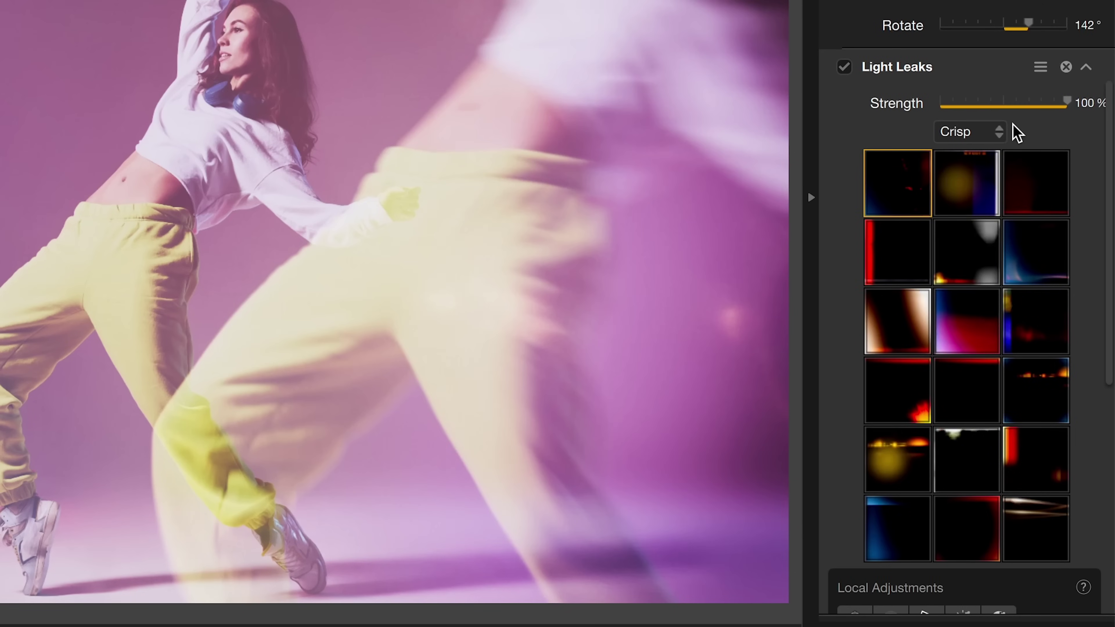
- Add a Dynamic diagonal light leak across the dancer at about 72% strength
click(998, 132)
click(983, 215)
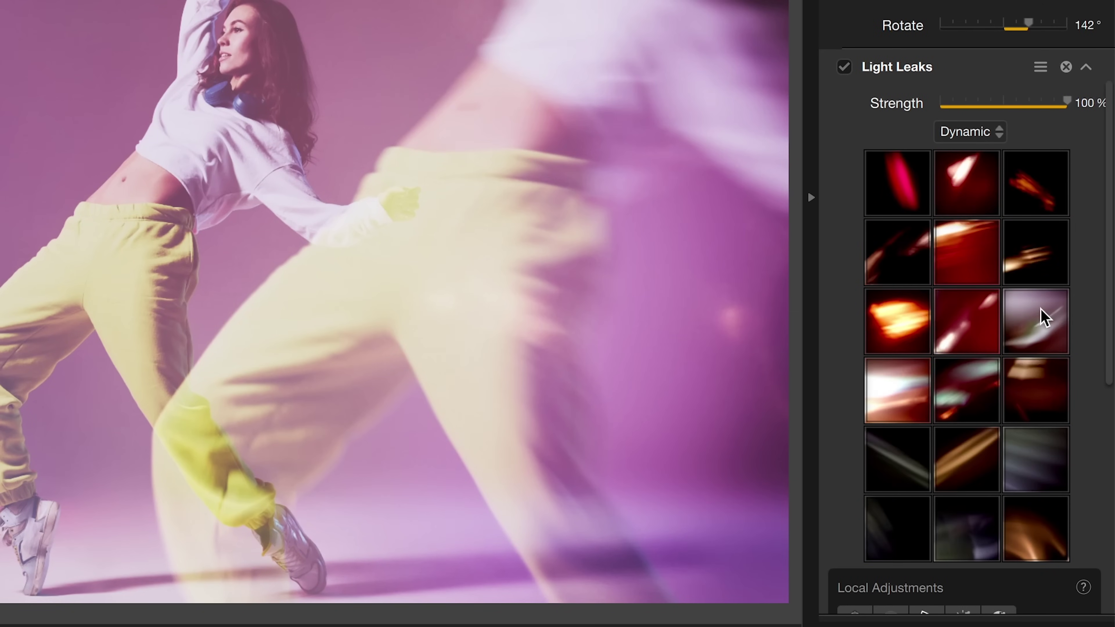
click(1036, 251)
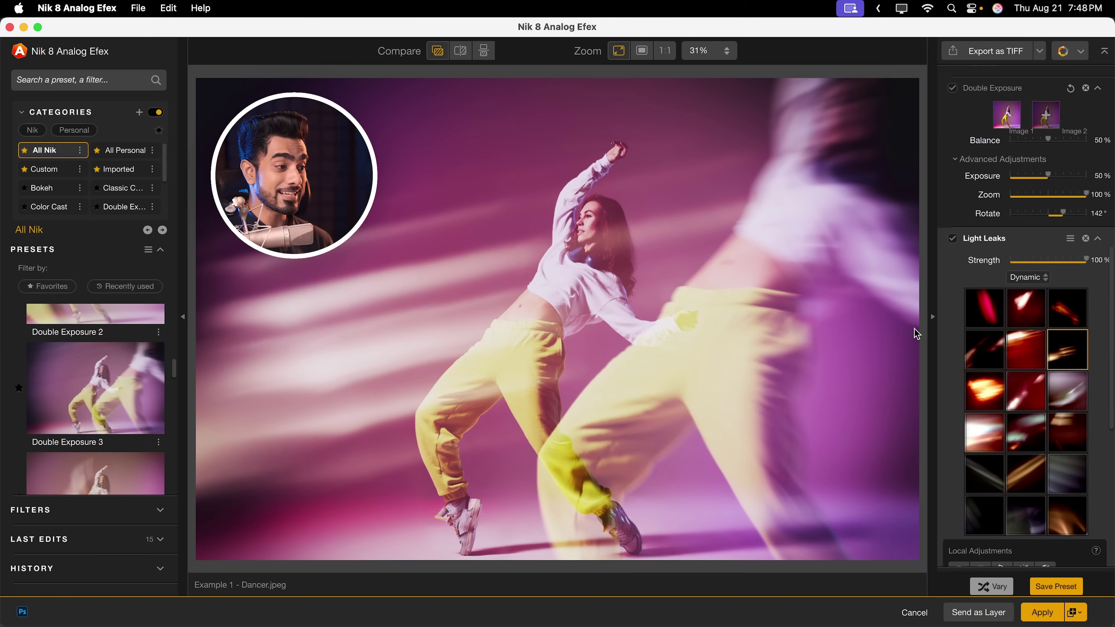
drag(557, 319, 488, 372)
drag(1086, 260, 1063, 262)
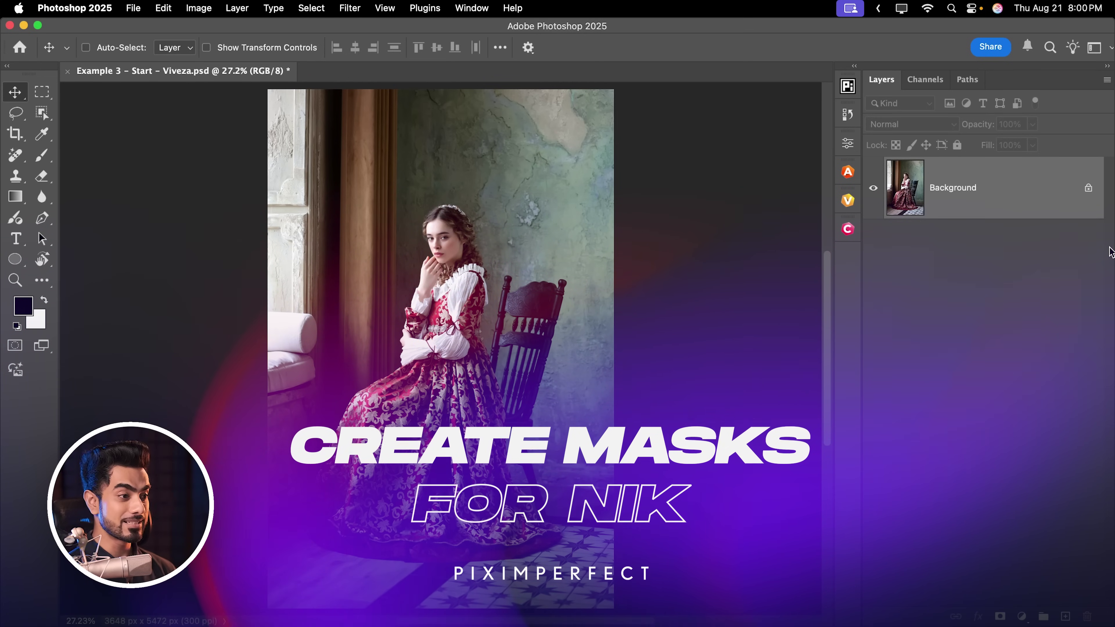
- Duplicate the background to Layer 1 and mask it to the seated woman via Select Subject
key(super+j)
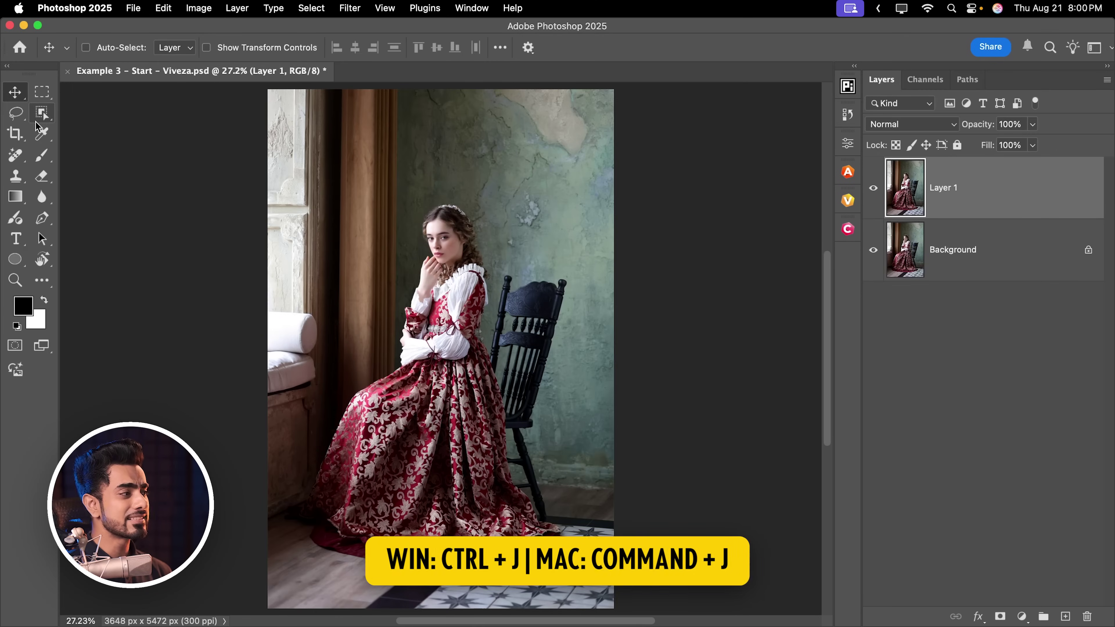
click(40, 115)
click(109, 127)
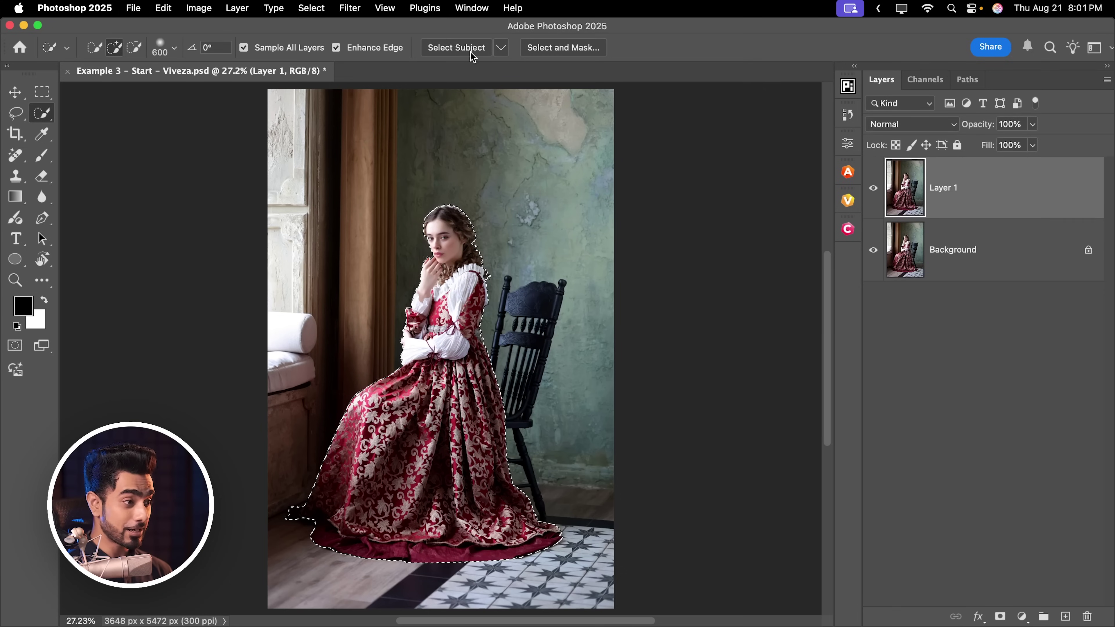
click(999, 617)
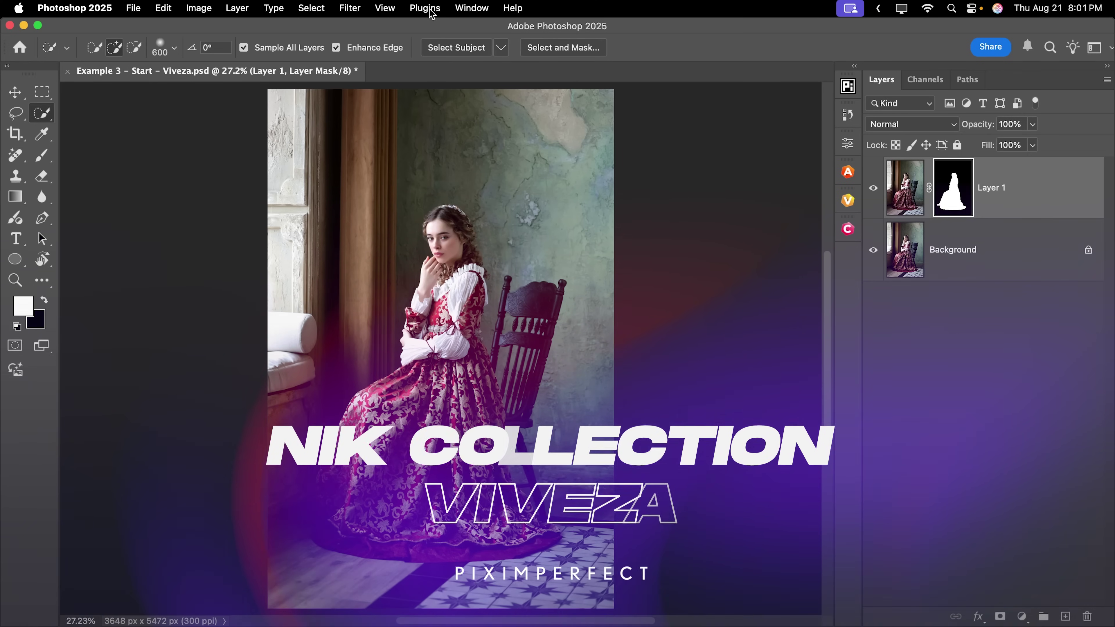
- Launch Nik 8 Viveza from the Plugins menu, opening the portrait with Layer 1's mask selected
click(426, 9)
mouse_move(478, 112)
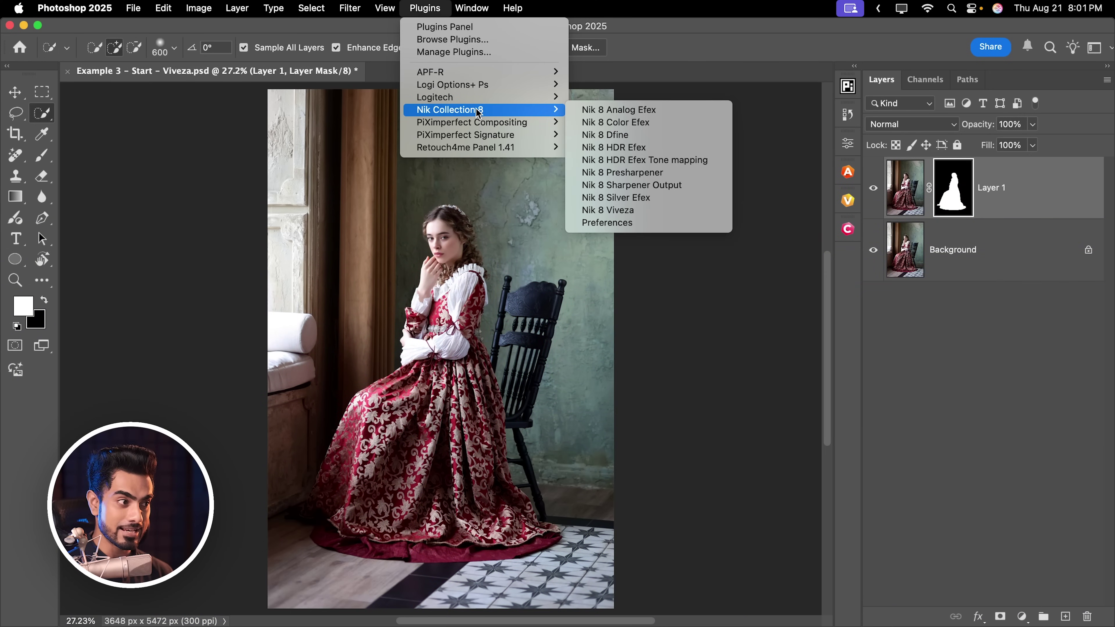
click(667, 212)
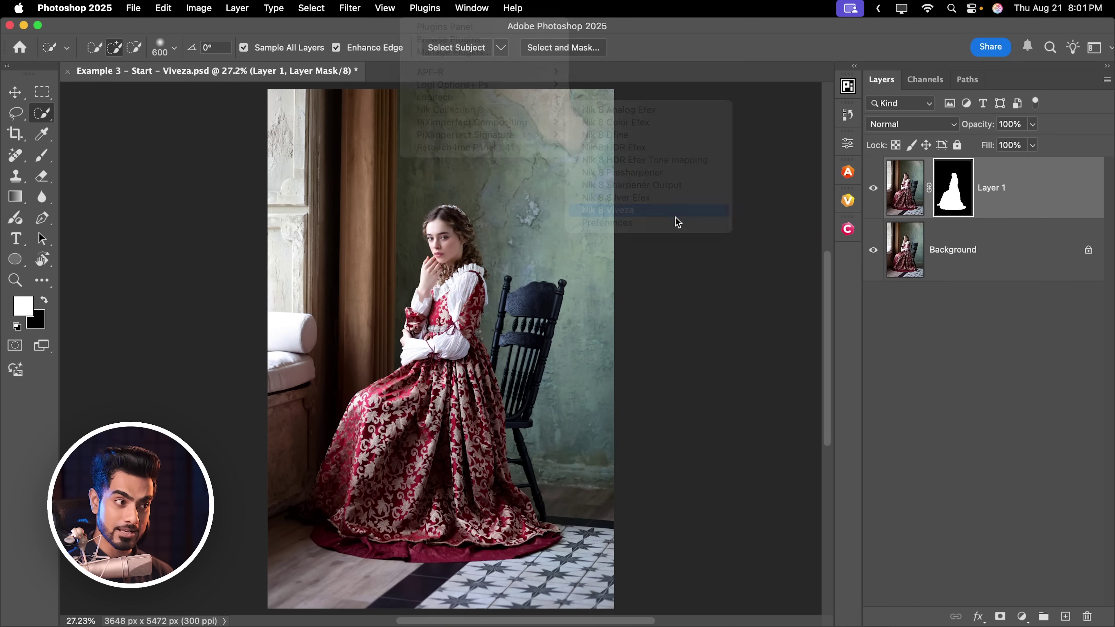
click(849, 203)
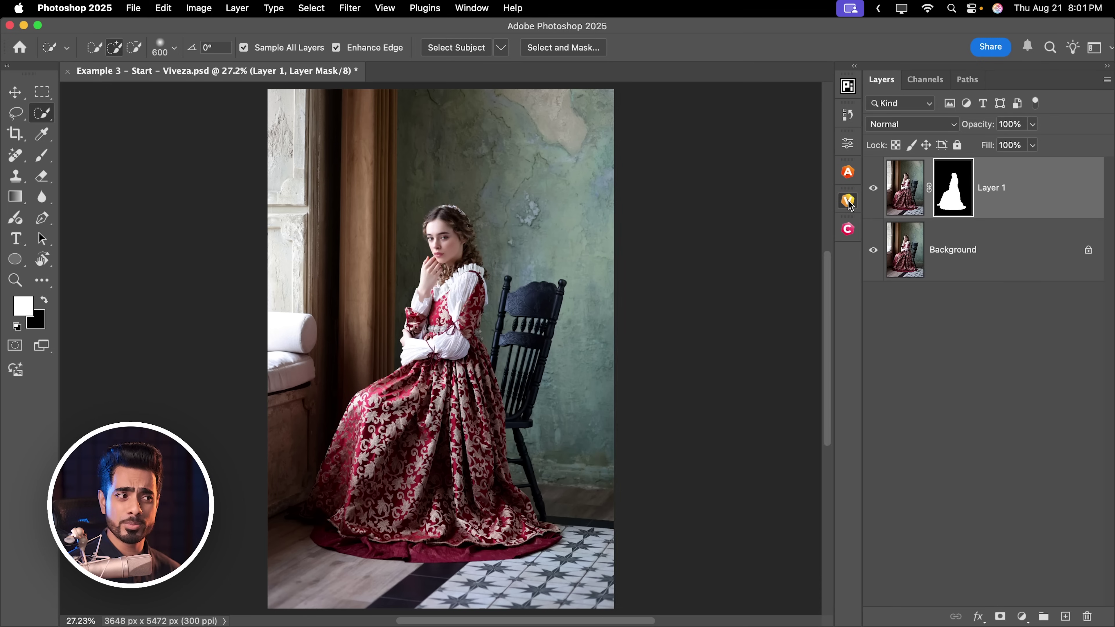
click(850, 203)
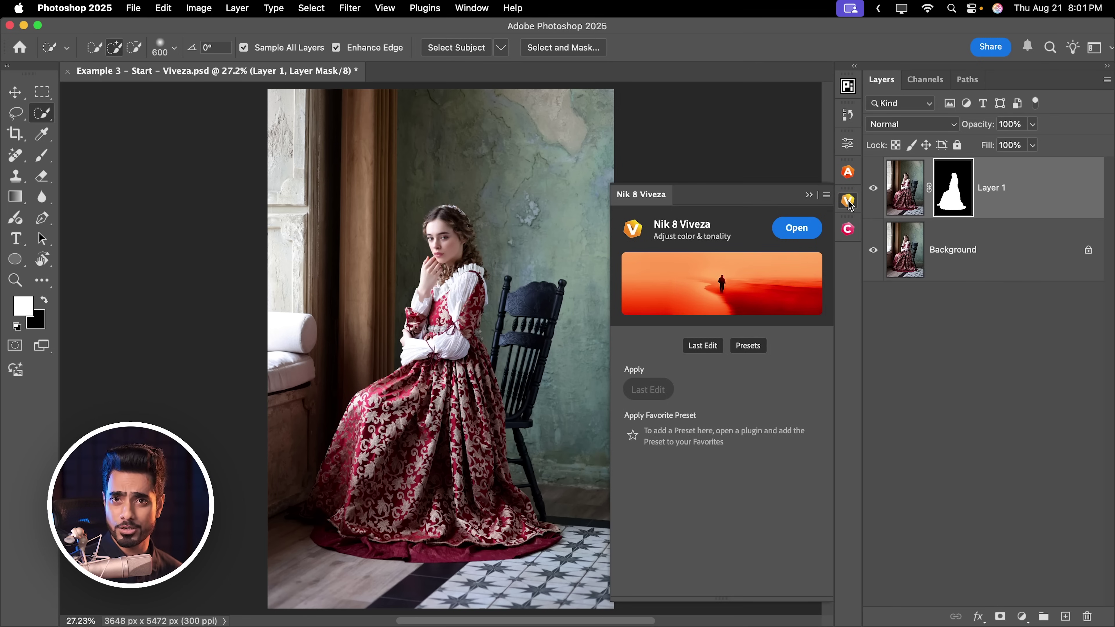
click(794, 228)
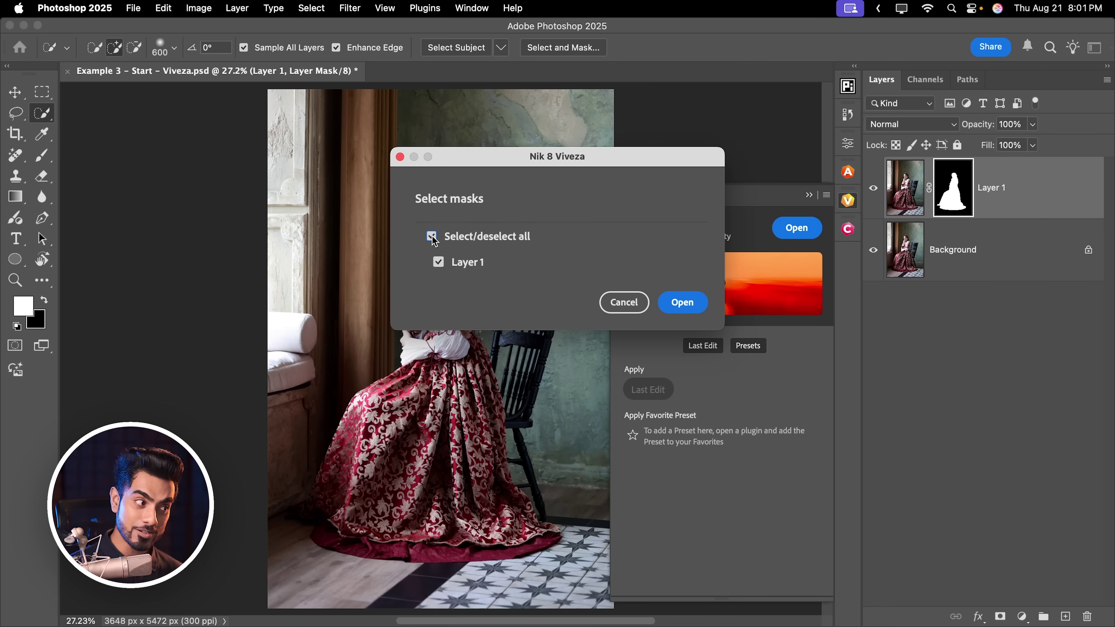
click(672, 304)
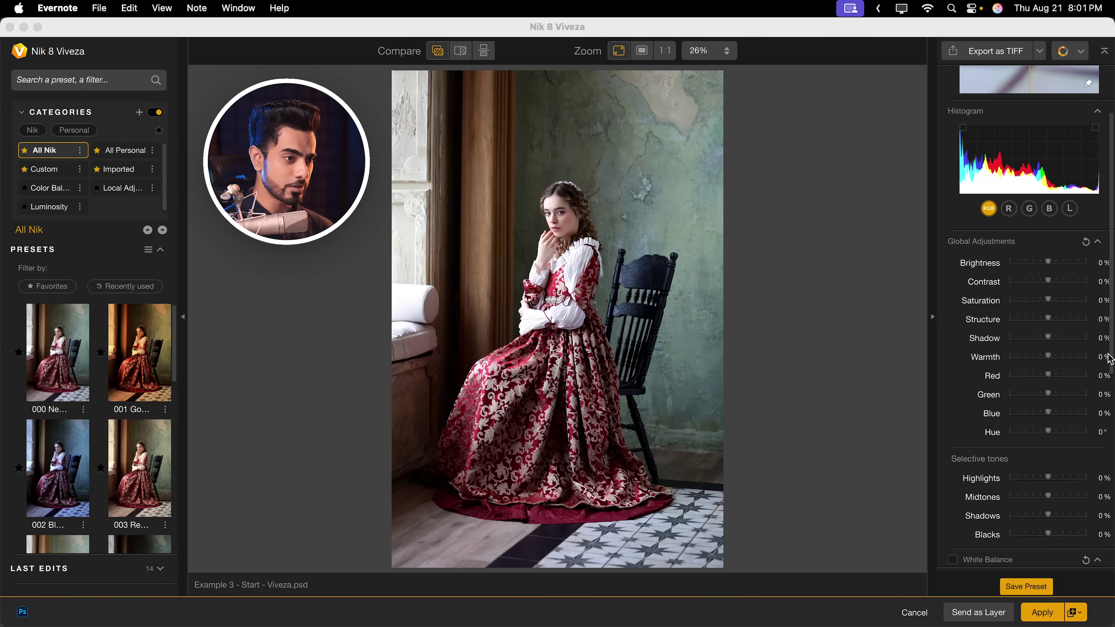
- Set white-balance Temperature 20, Highlights -65%, Shadows -30% and Structure 46%
drag(1109, 359, 1113, 448)
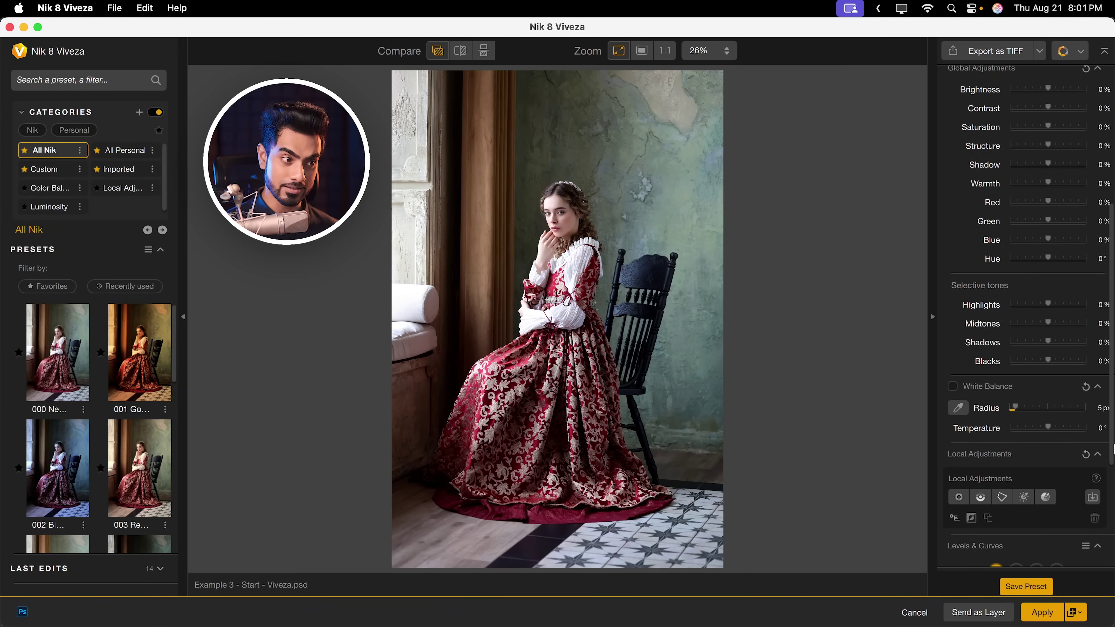
click(958, 409)
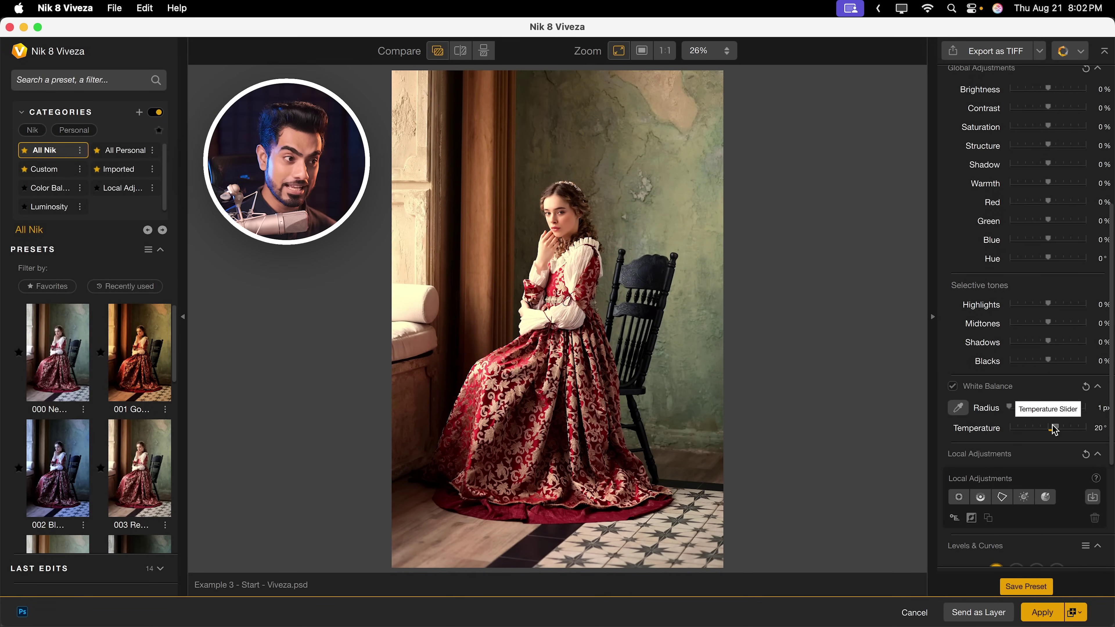
drag(1048, 305, 1034, 307)
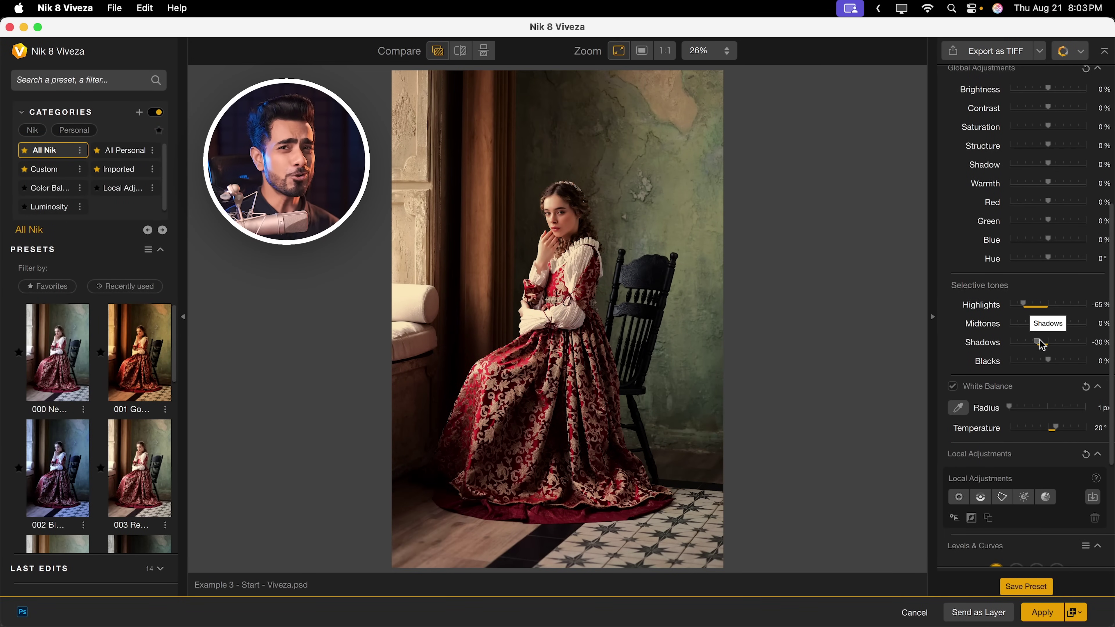
scroll(1071, 284, up, 1)
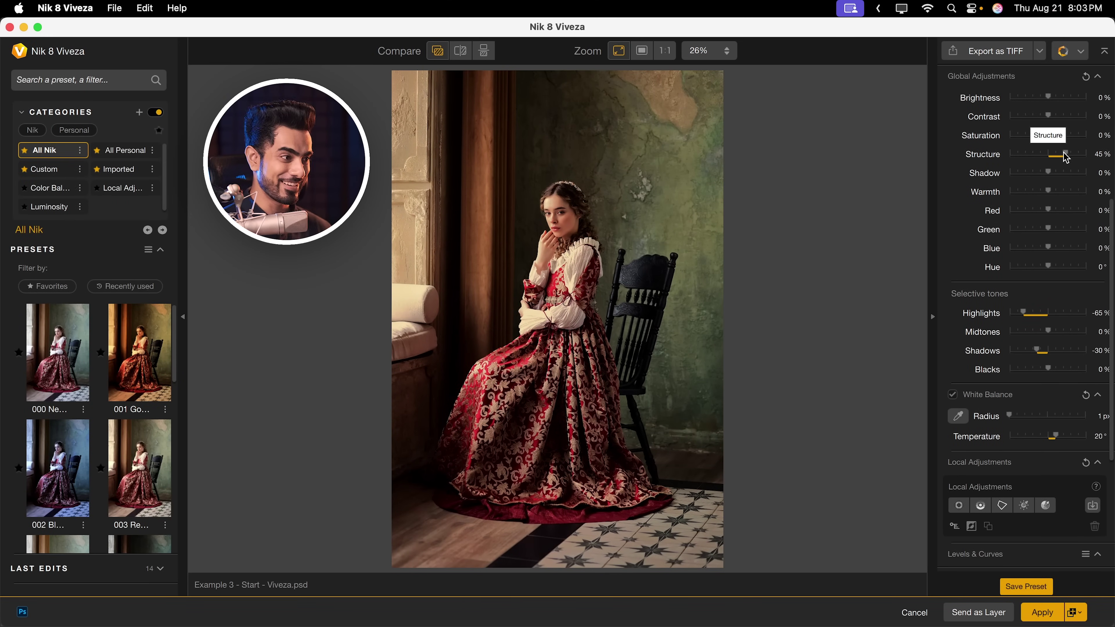
click(1064, 154)
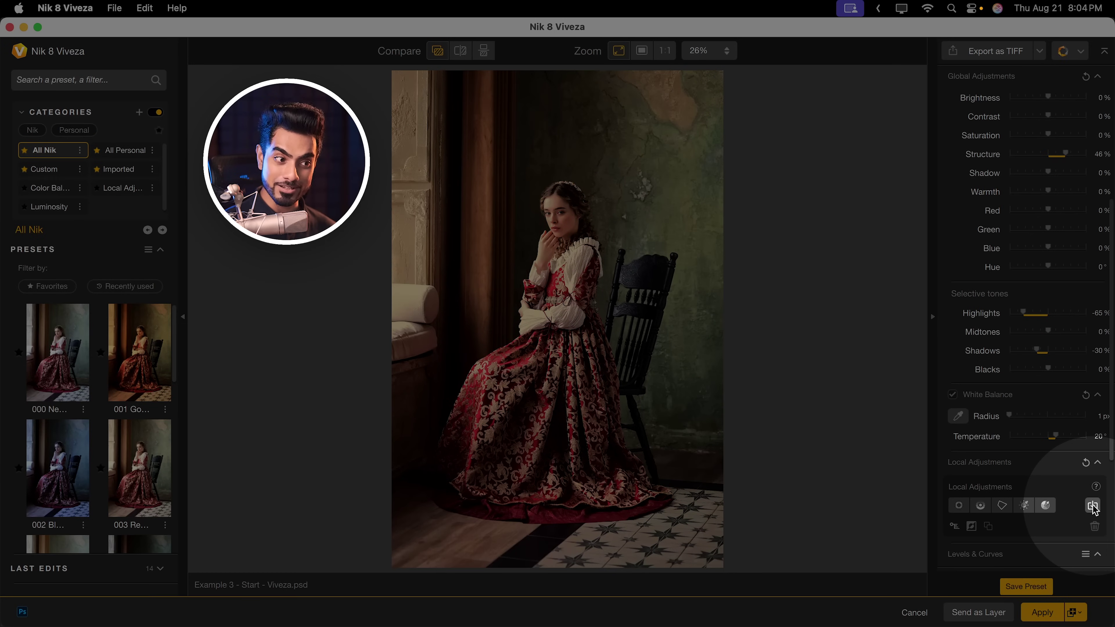
- Import the PS Layer 1 mask through Import Masks, preview it, and invert it onto the background
click(1093, 507)
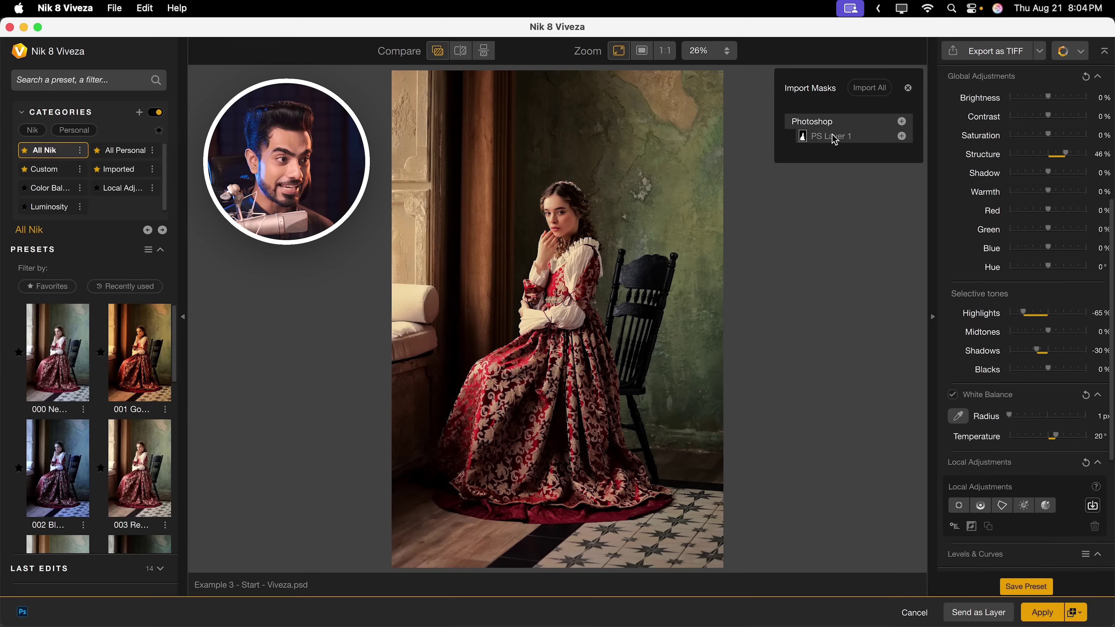
click(839, 143)
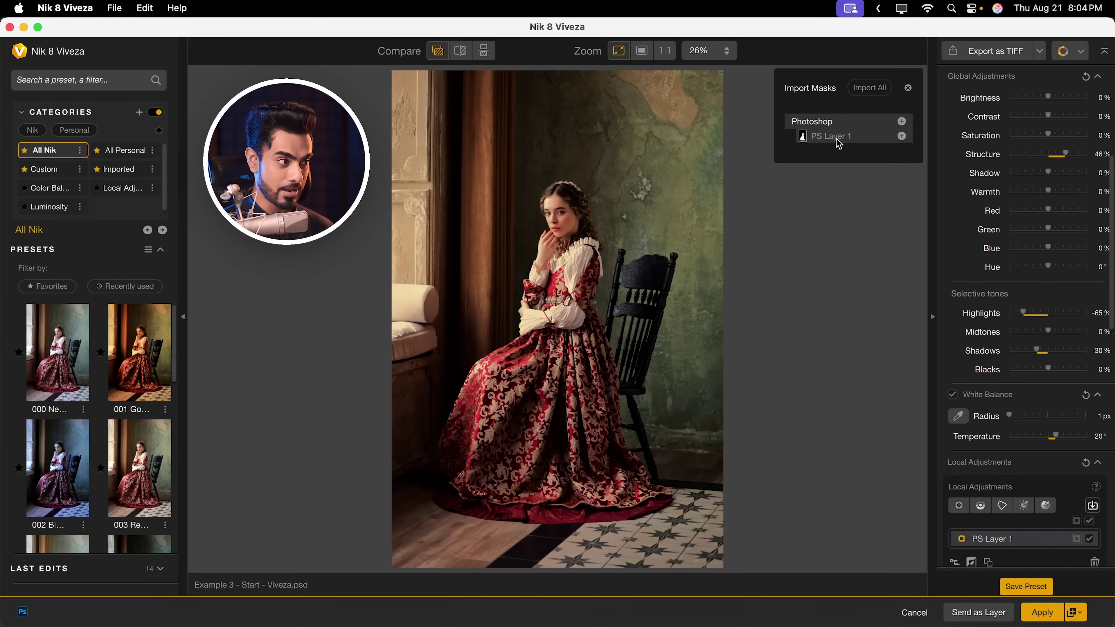
click(889, 237)
scroll(1002, 553, down, 1)
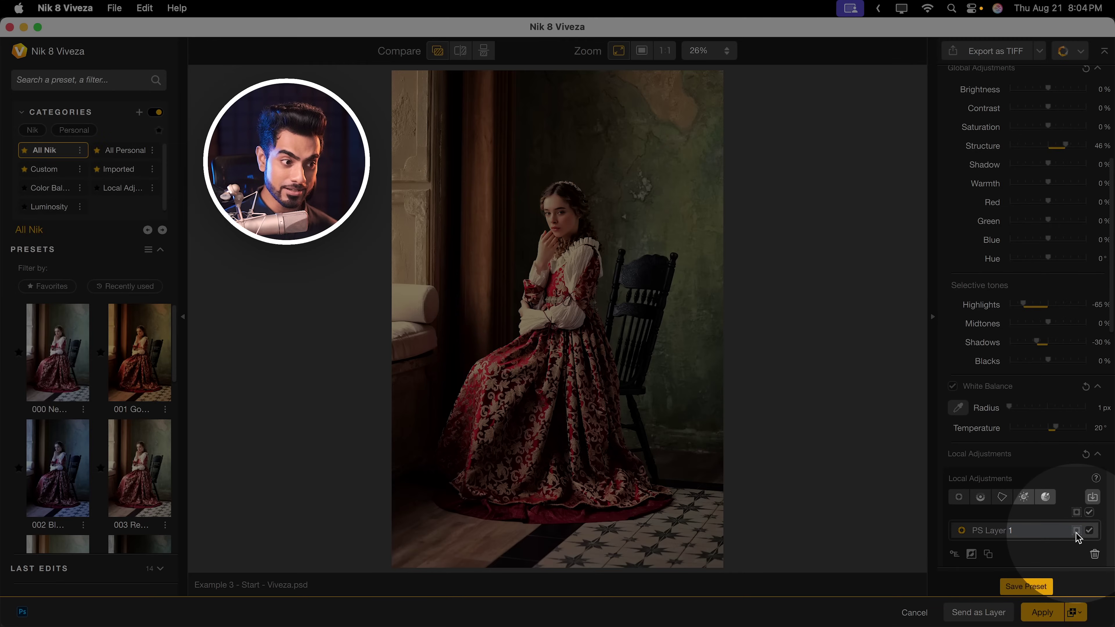
click(1076, 530)
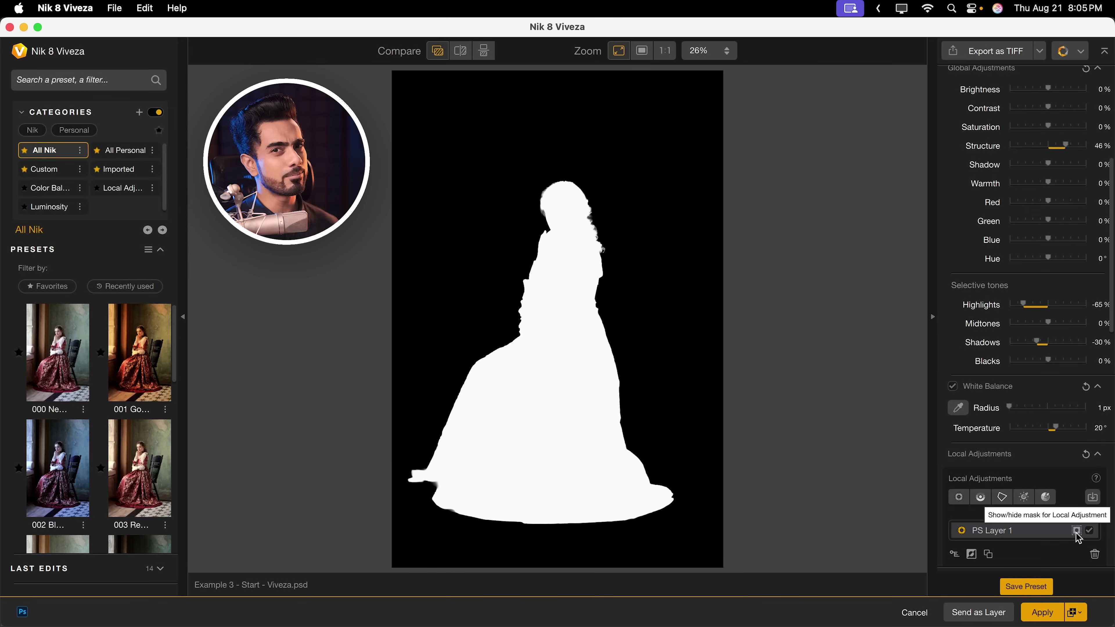
click(971, 555)
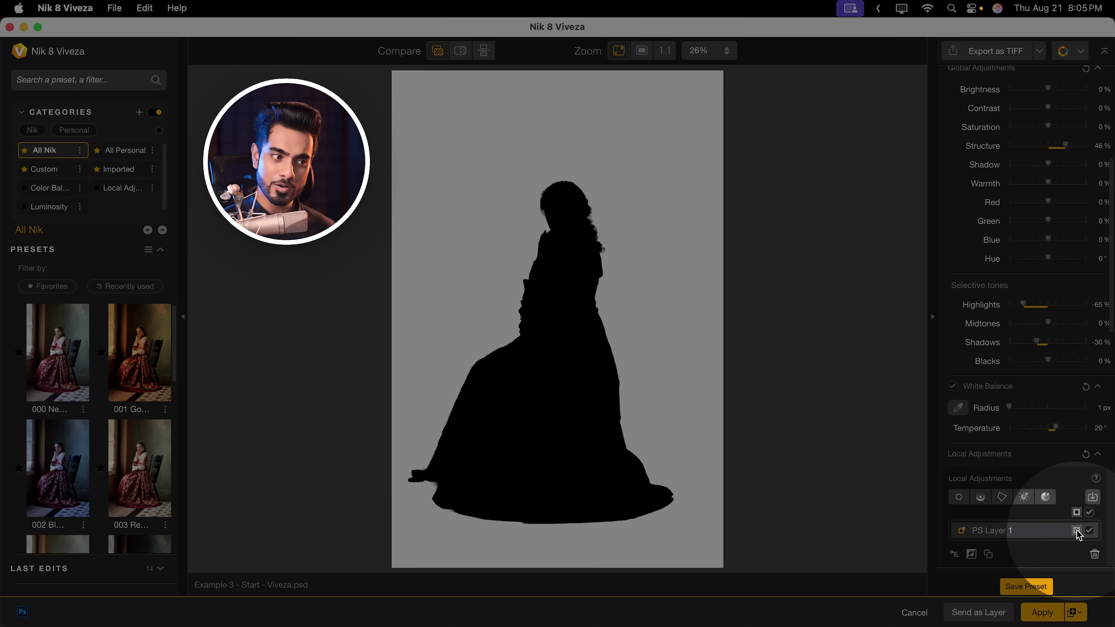
click(1075, 530)
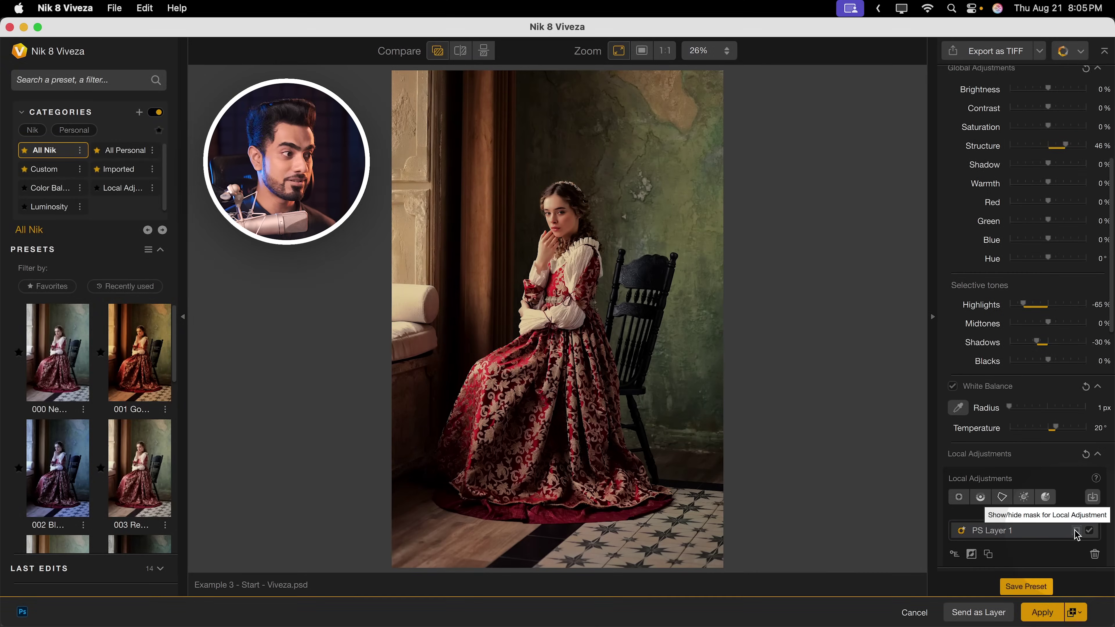
- For PS Layer 1, set Blacks to 18%, lower Brightness slightly, and pull the white point left
click(1010, 531)
scroll(1032, 439, down, 10)
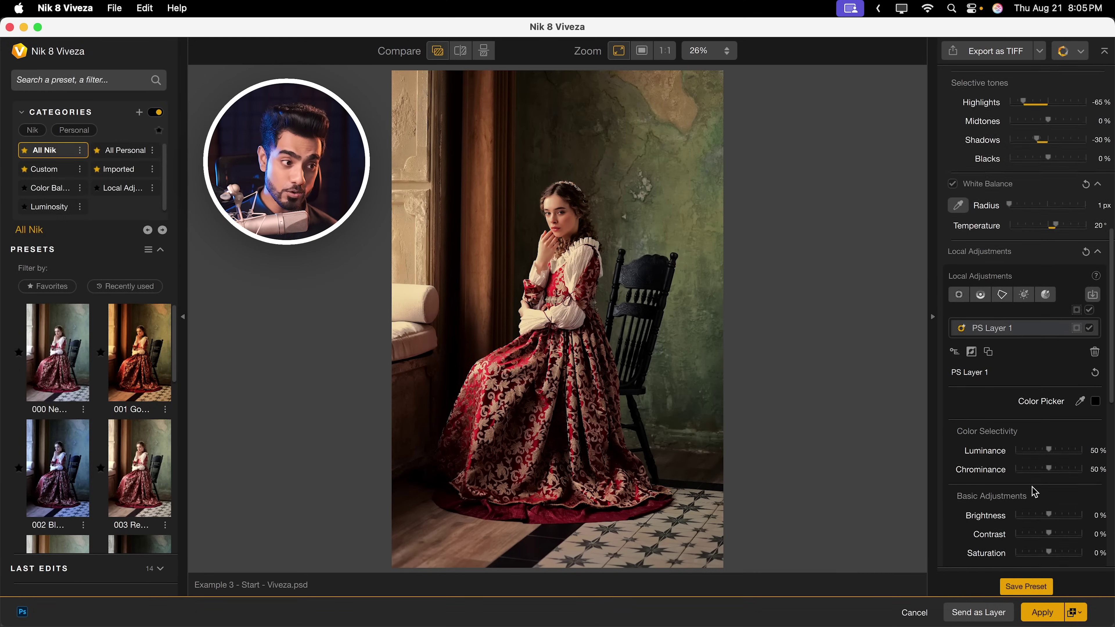
scroll(1035, 483, up, 1)
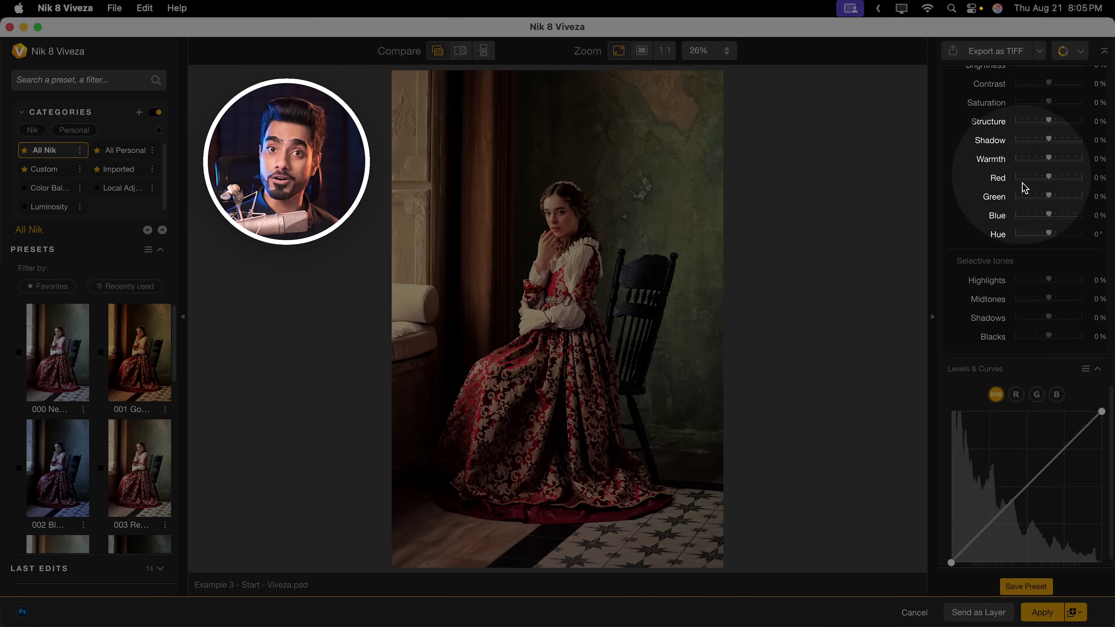
scroll(1036, 282, up, 1)
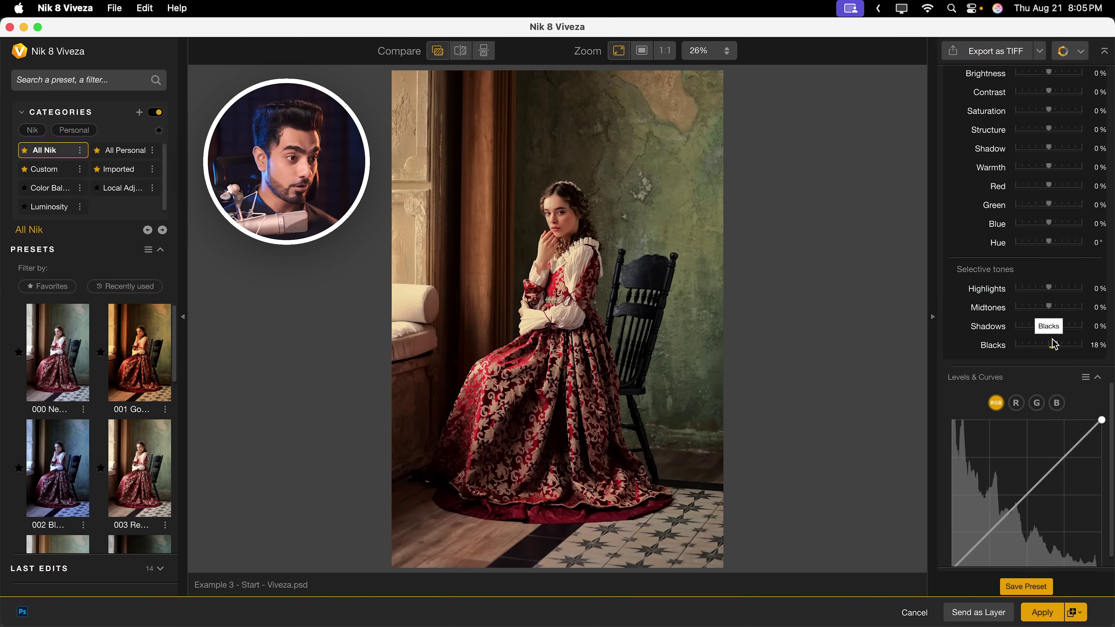
scroll(1049, 334, up, 2)
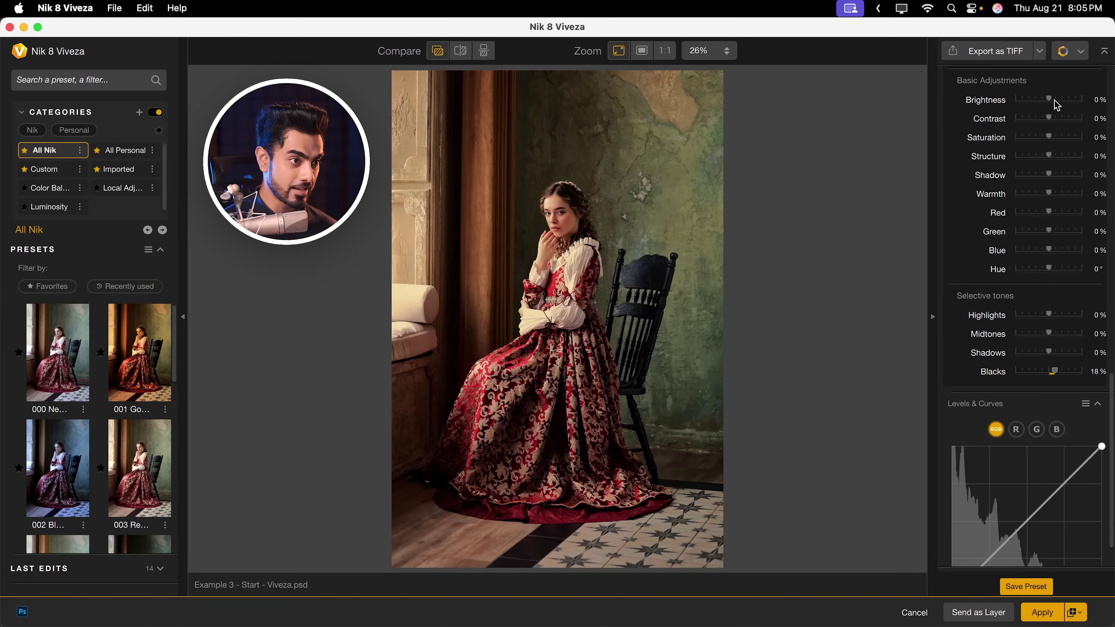
drag(1052, 102, 1050, 102)
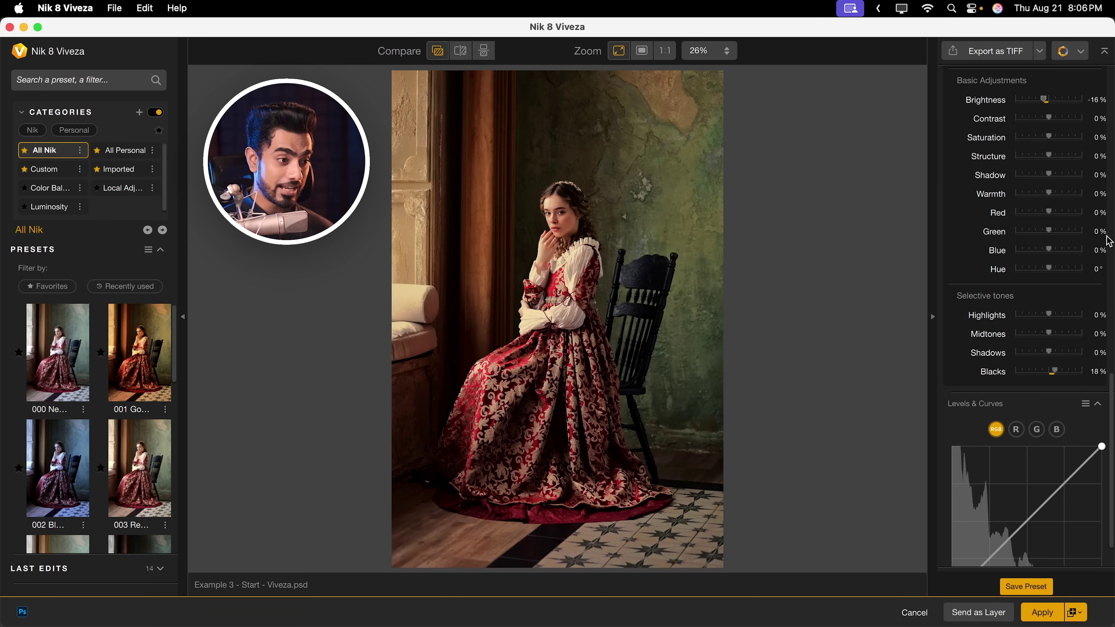
scroll(1077, 367, down, 4)
click(1102, 559)
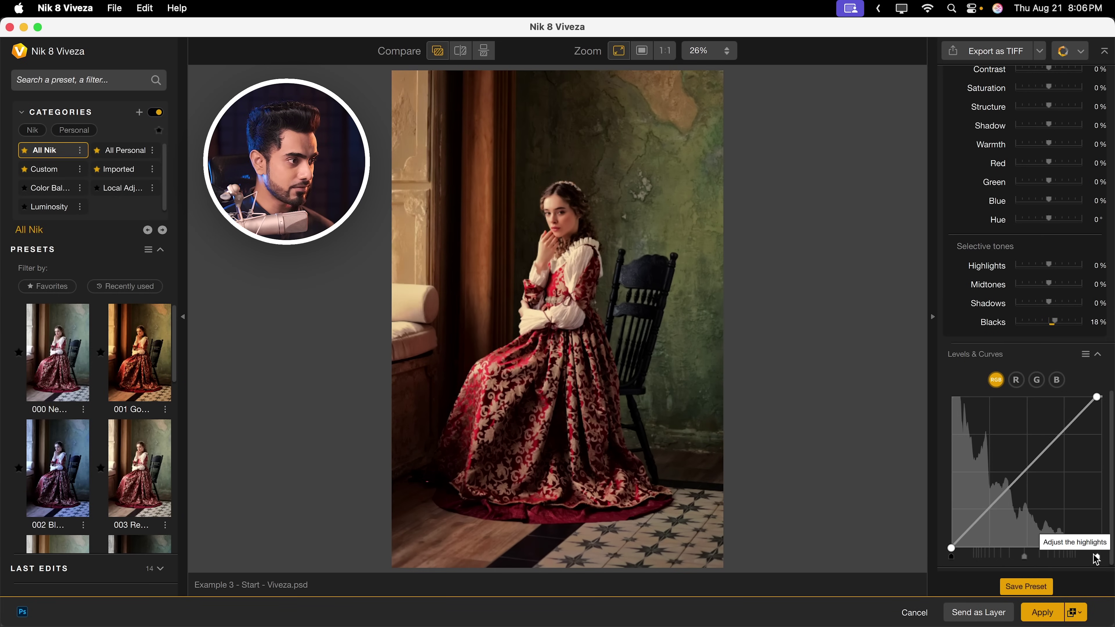
drag(1097, 560, 1075, 556)
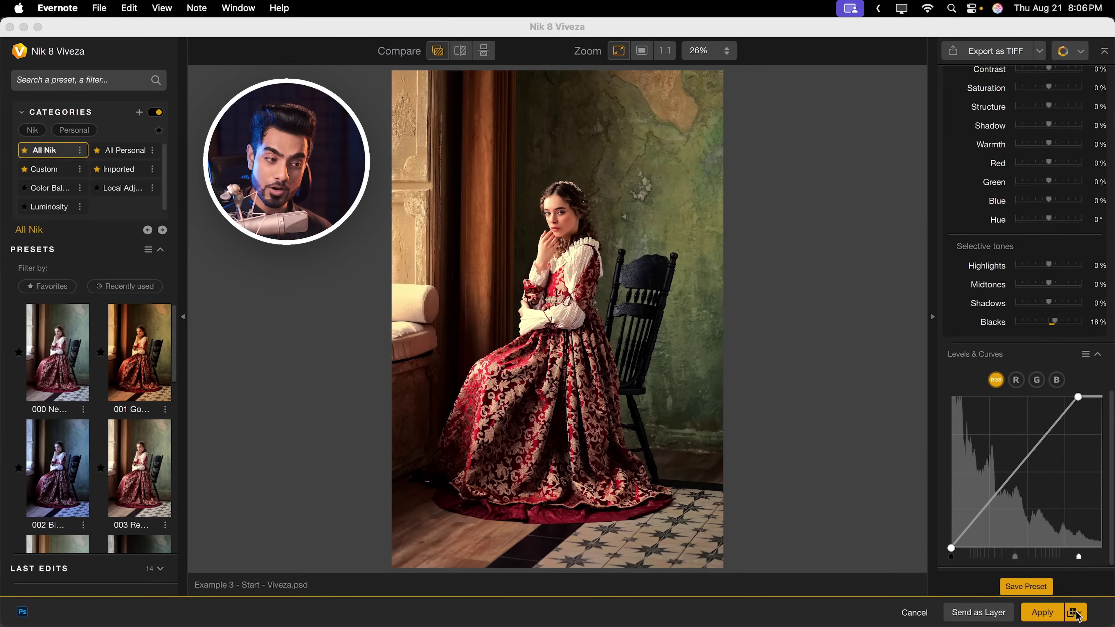
- In Viveza Preferences' Host tab, set Apply as to smart object
click(1076, 612)
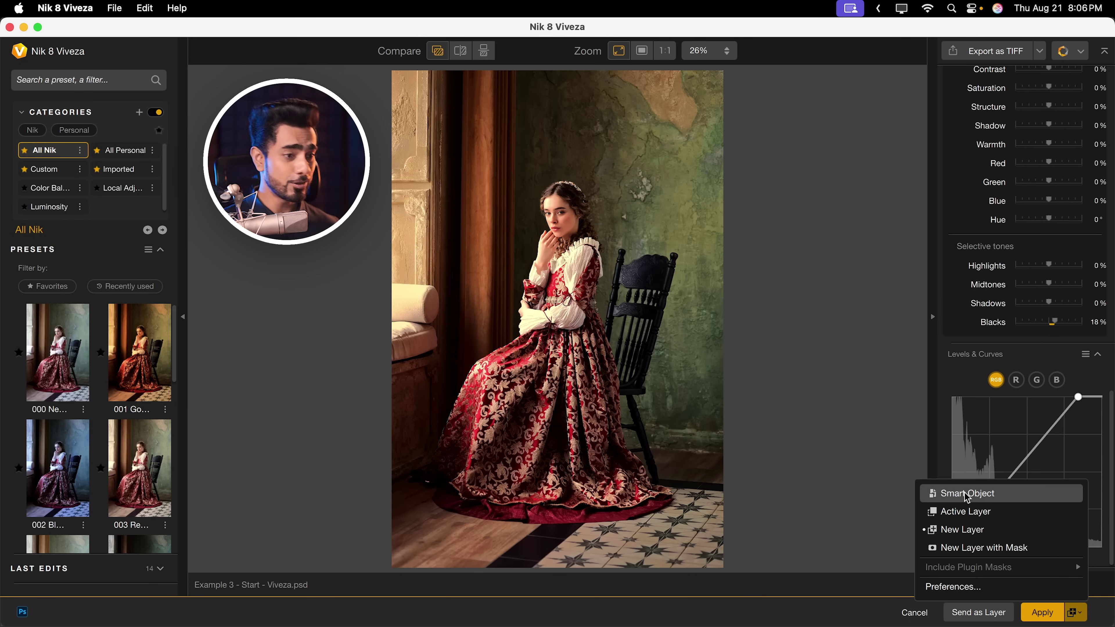
click(966, 587)
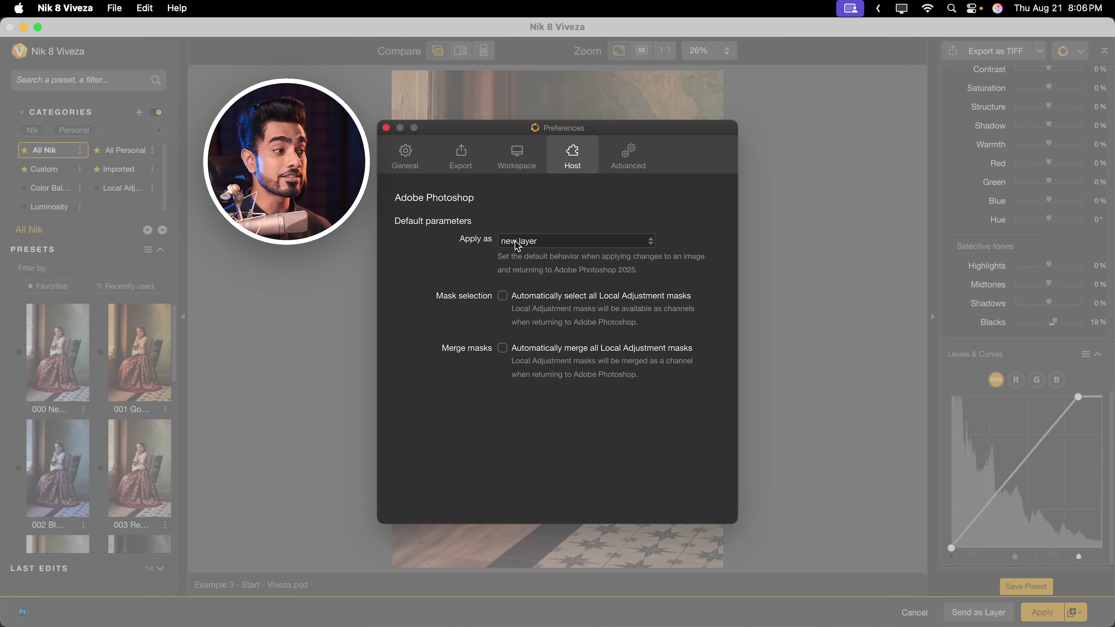
click(518, 242)
click(532, 267)
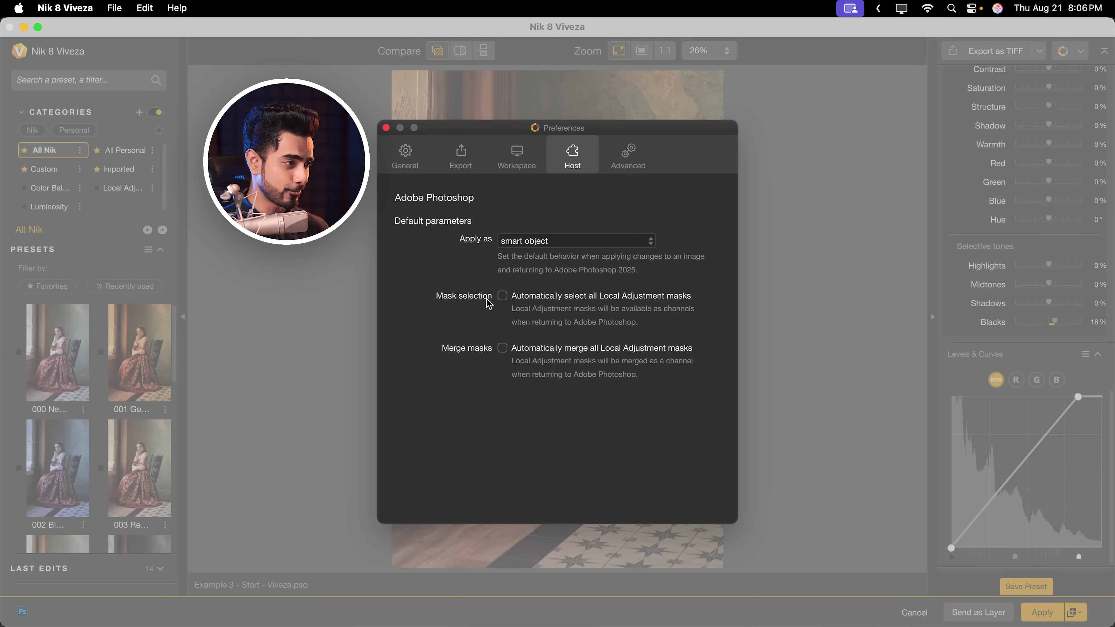
- Apply the Viveza edits as a smart filter, then toggle the Nik 8 Viveza filter off and on to compare
click(386, 127)
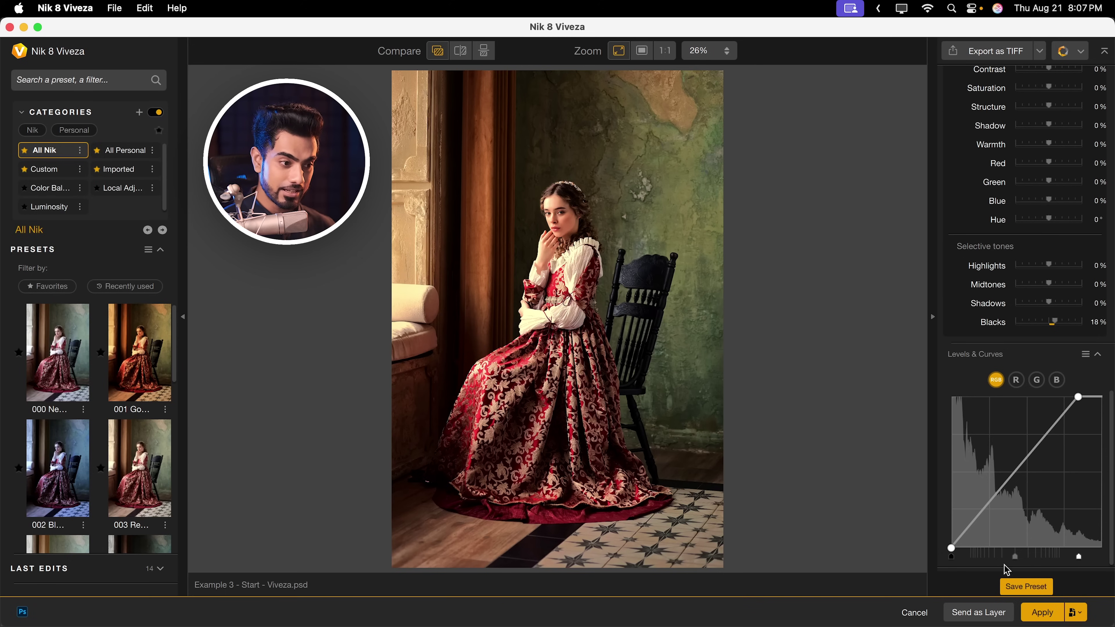
click(1047, 614)
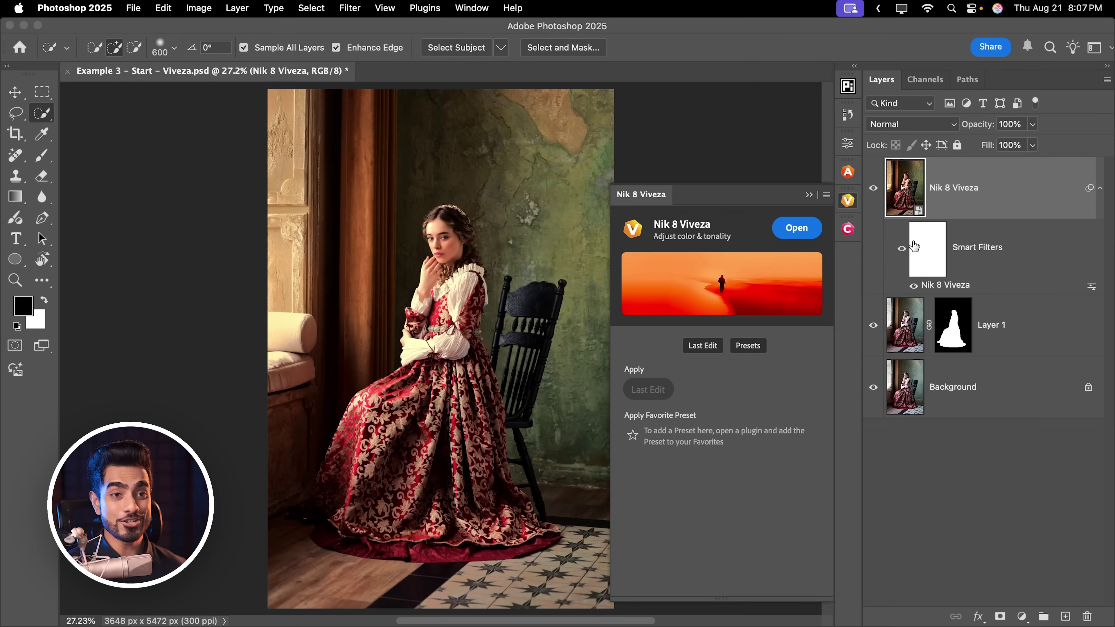
click(875, 189)
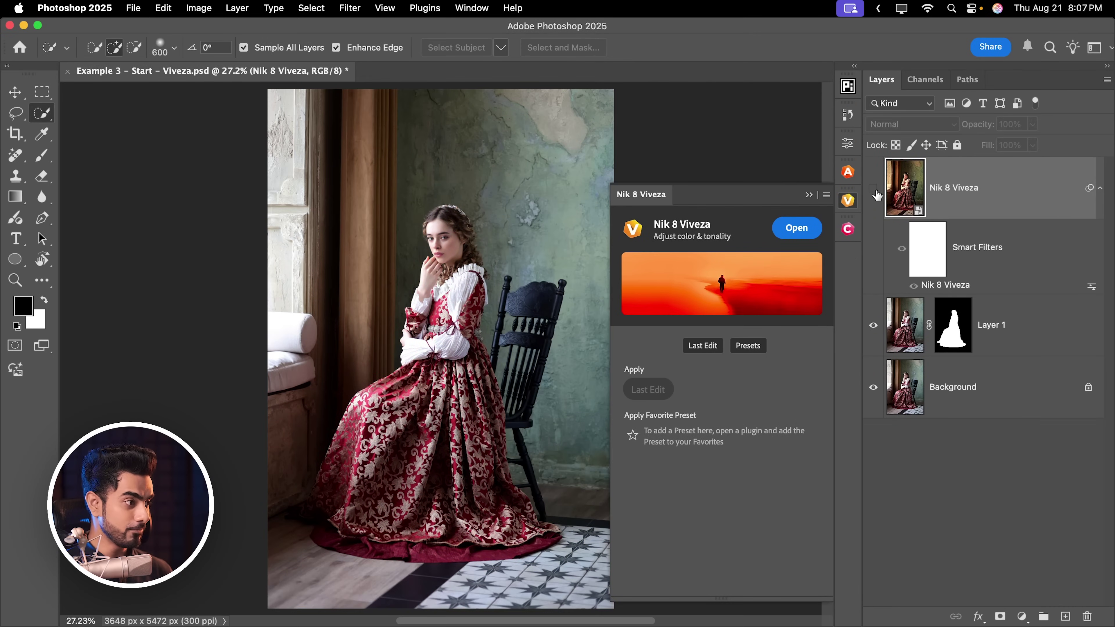
click(874, 190)
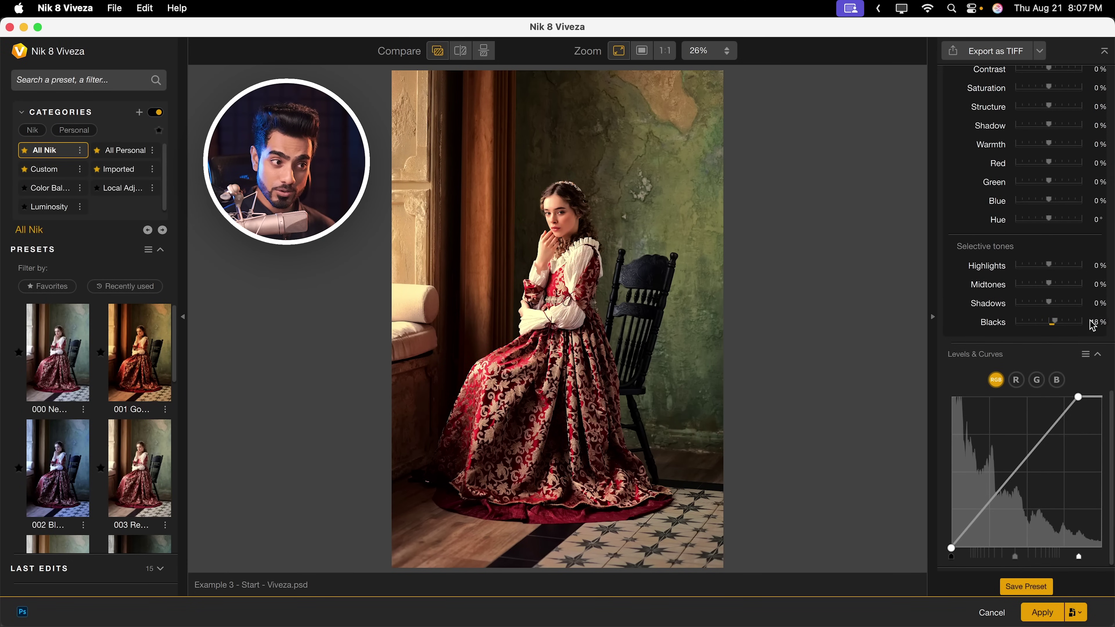
scroll(1080, 338, up, 15)
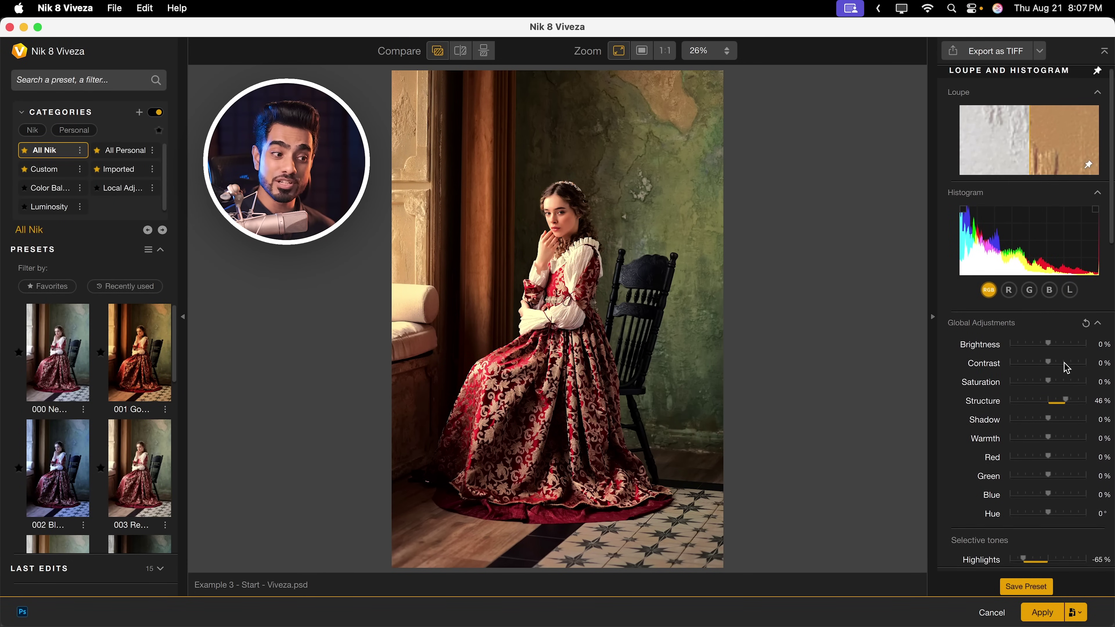
scroll(1064, 361, down, 10)
scroll(1064, 361, up, 10)
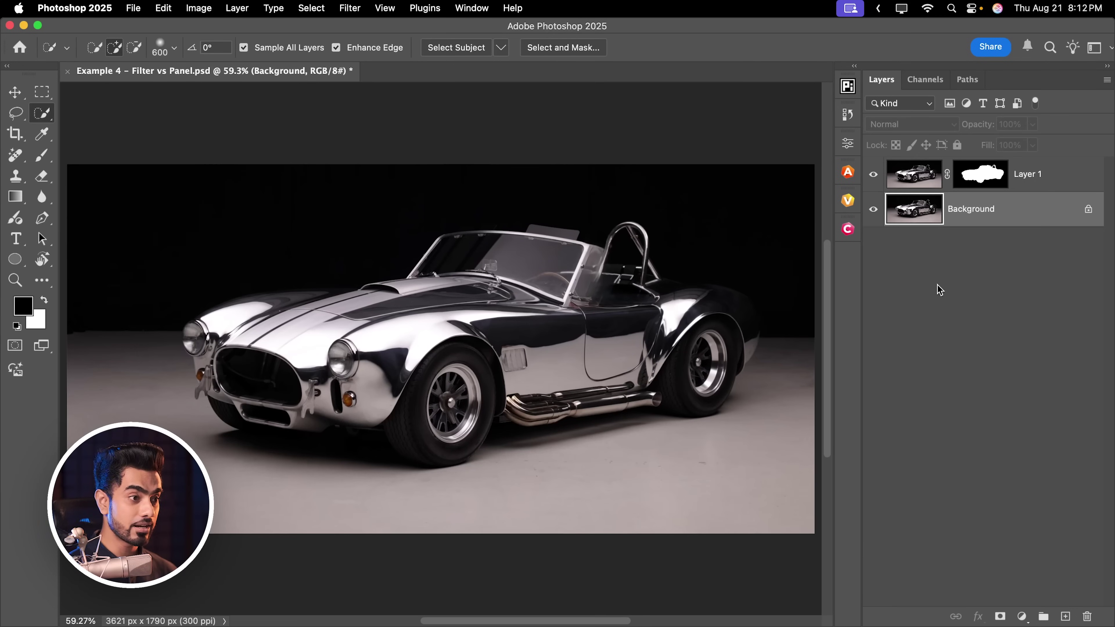
- Select the masked car Layer 1 and launch Nik 8 Analog Efex from the Filter menu
click(1059, 182)
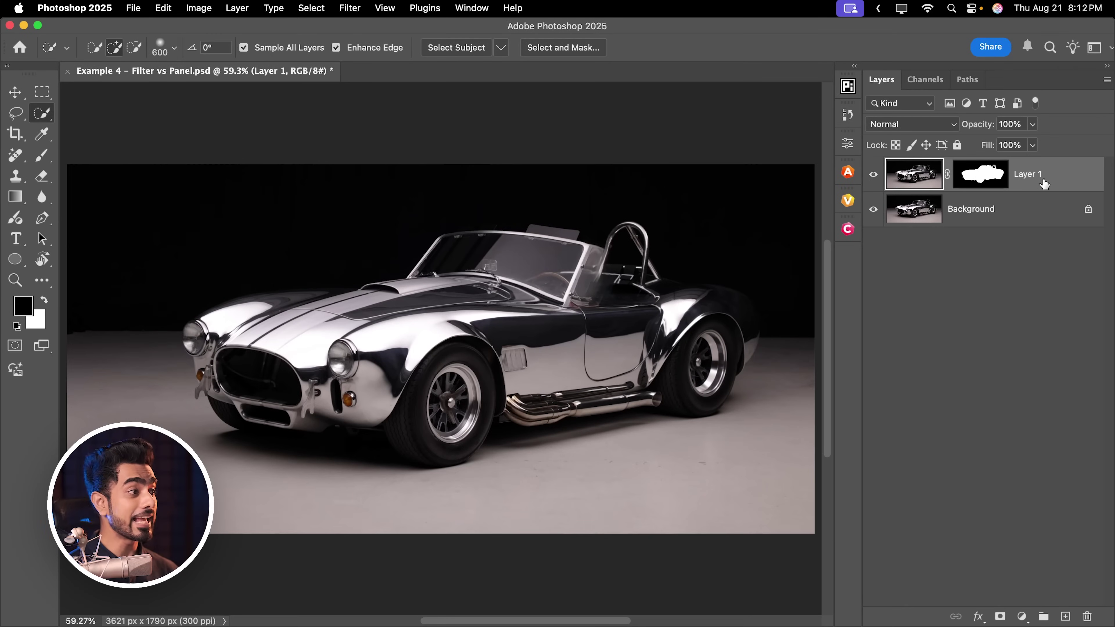
click(350, 8)
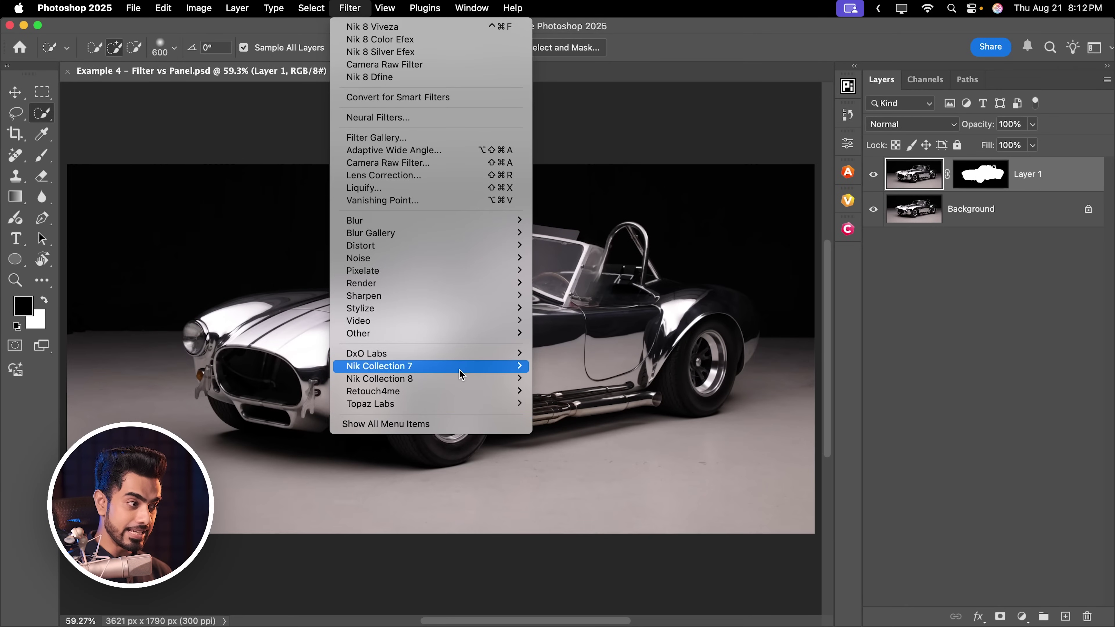
mouse_move(457, 380)
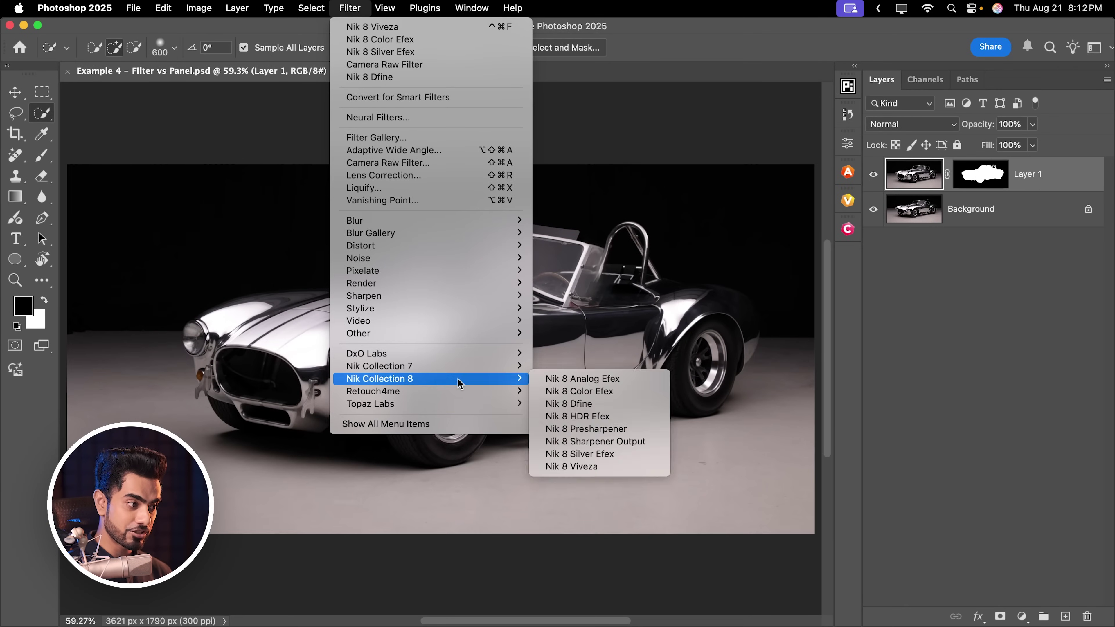
click(585, 379)
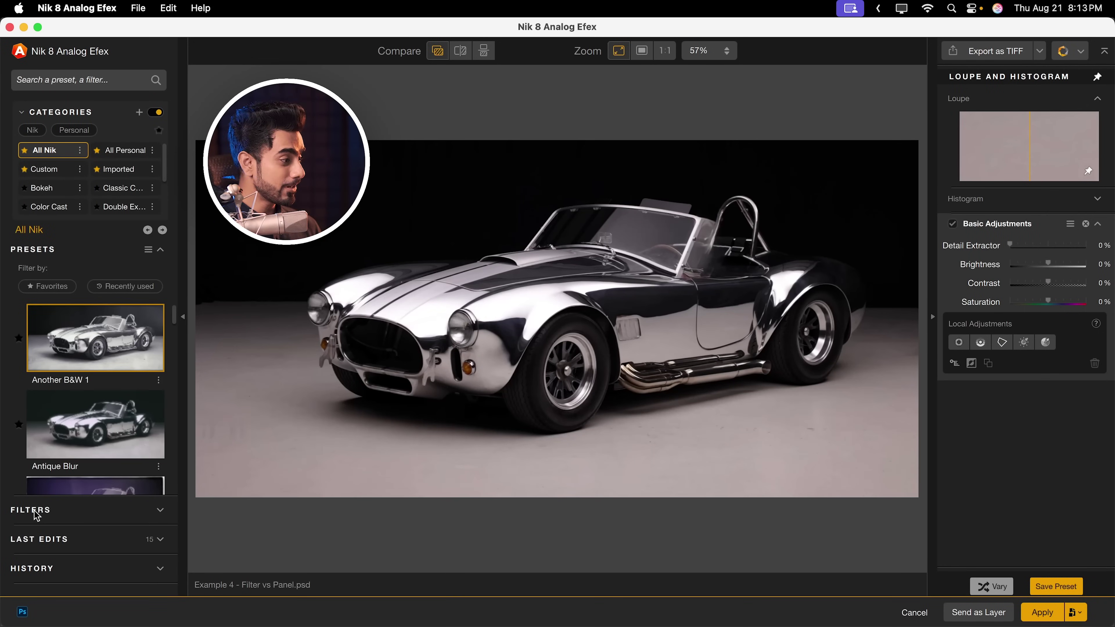
- Add the Photo Plate effect to the car from the Filters list
click(35, 508)
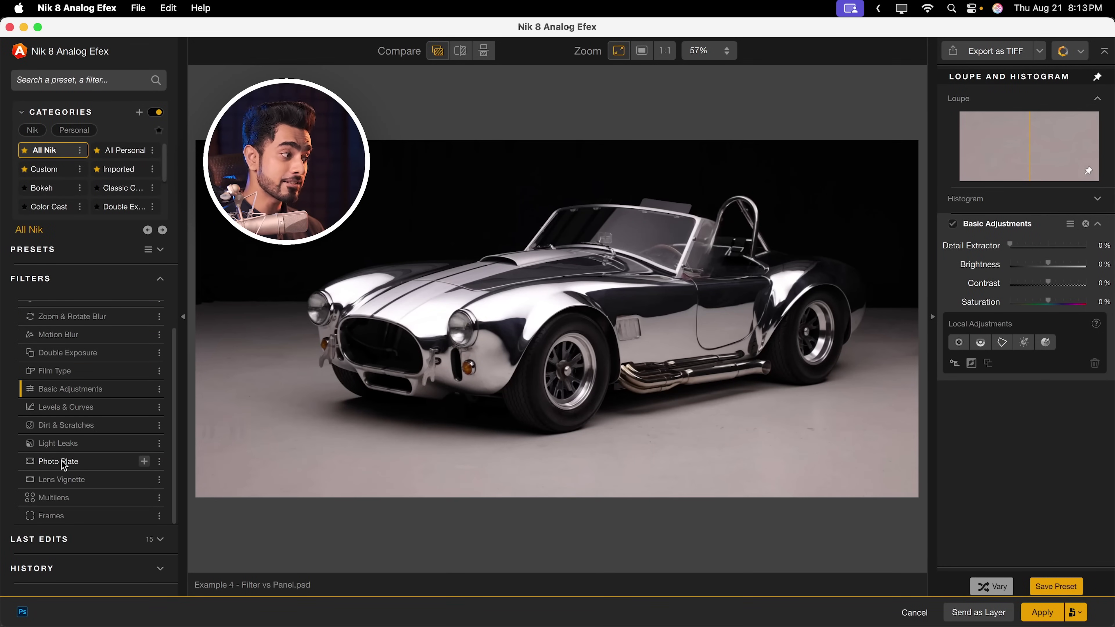
click(143, 462)
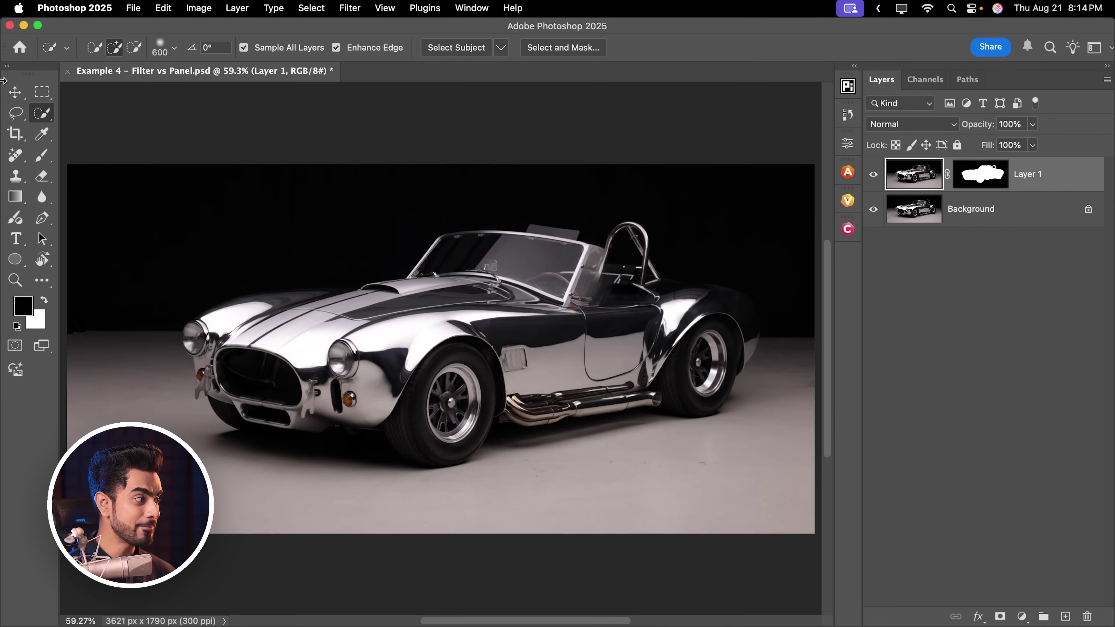
- Switch to the Move tool and bring up the Nik 8 Analog Efex panel from the Plugins menu
click(14, 92)
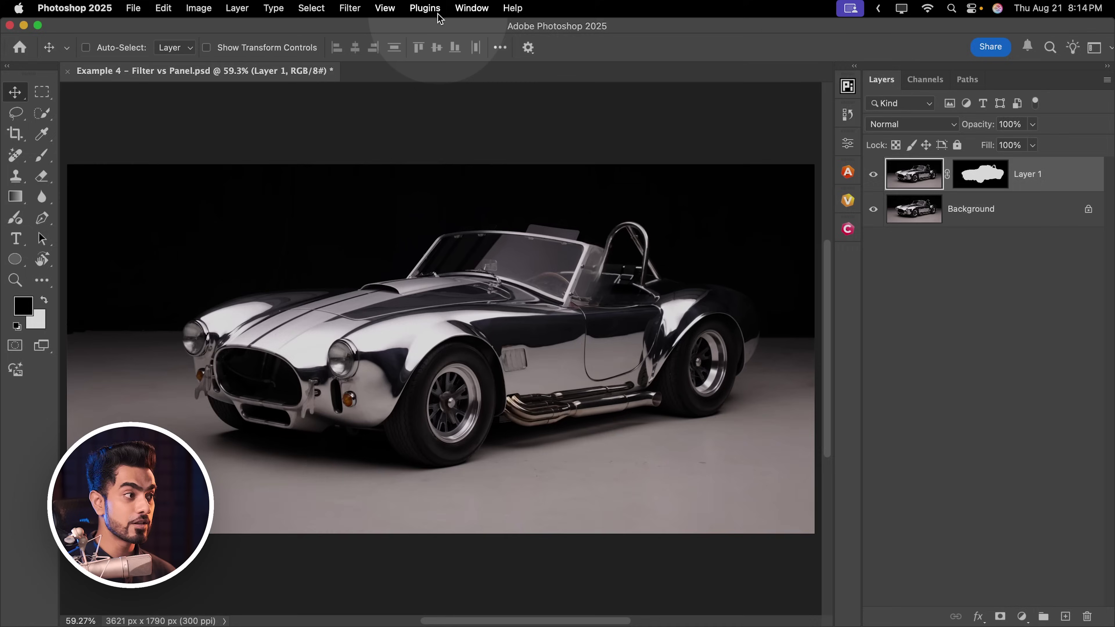
click(424, 7)
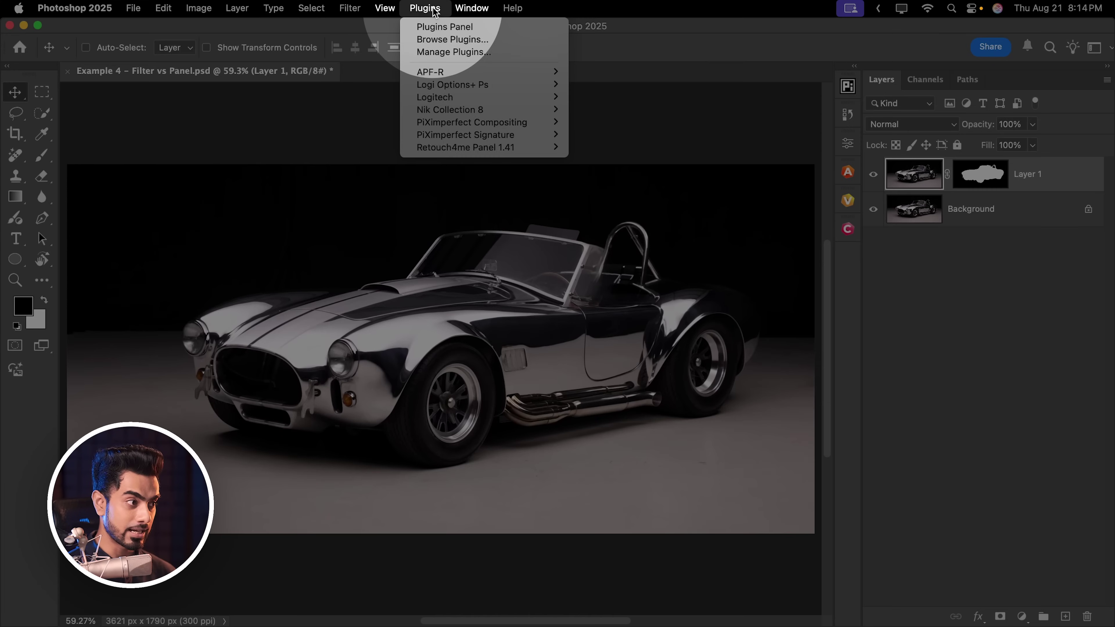
mouse_move(470, 111)
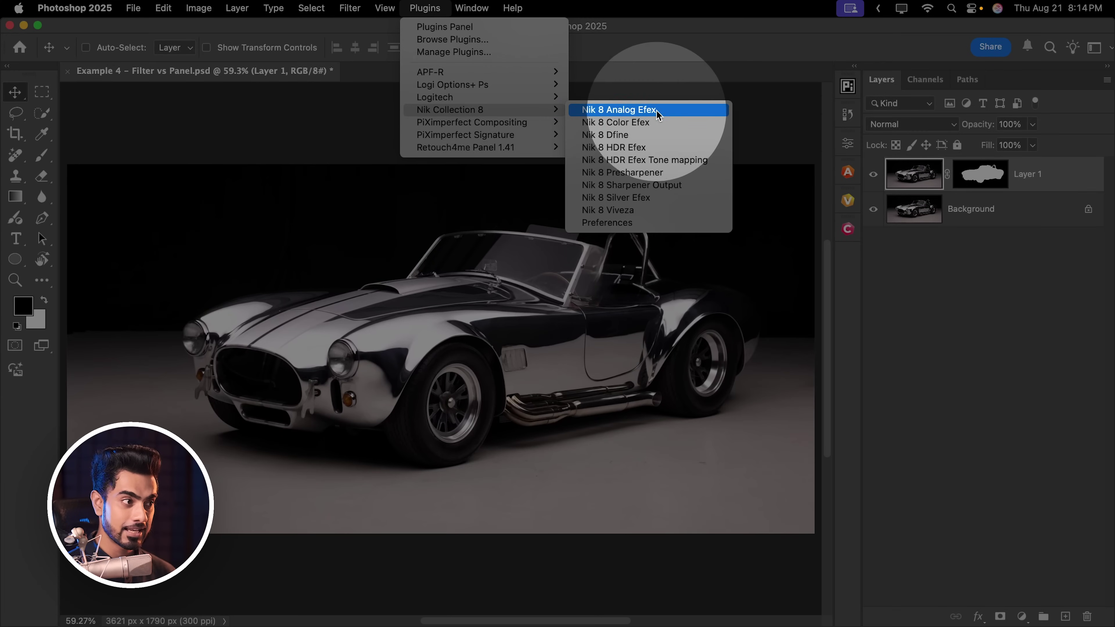
click(685, 109)
- Open the car image in Analog Efex with the Layer 1 mask selected
click(849, 175)
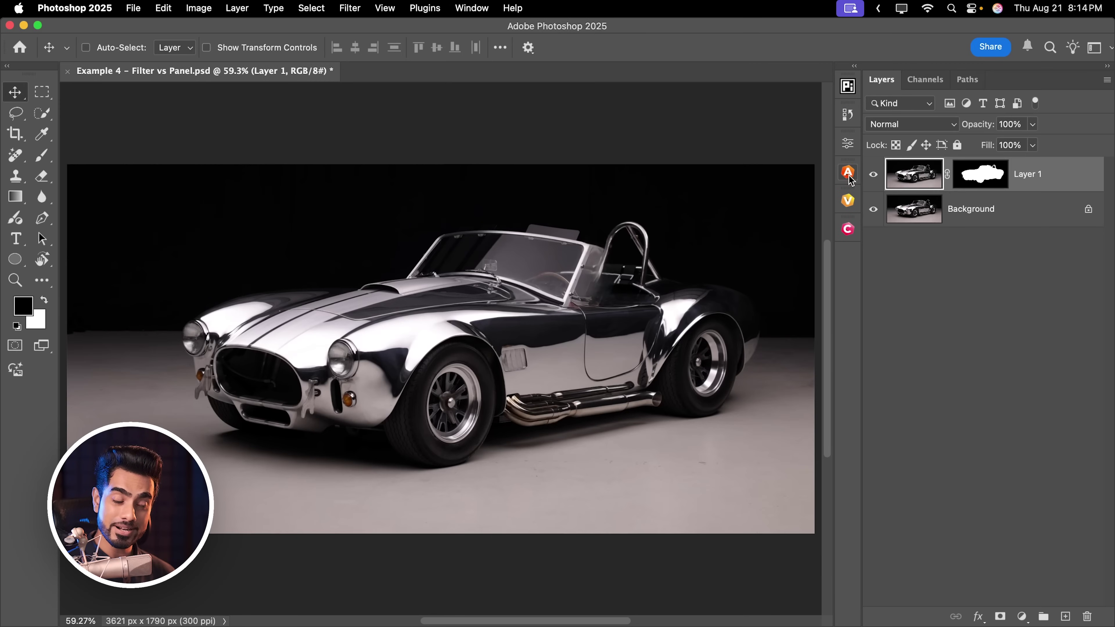
click(849, 173)
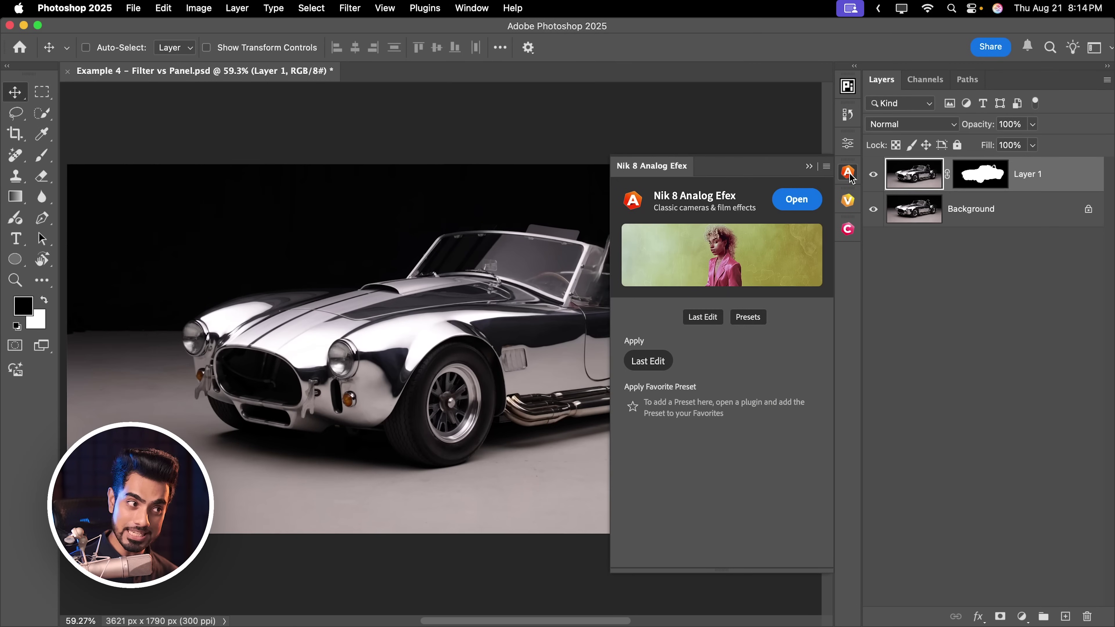
click(797, 202)
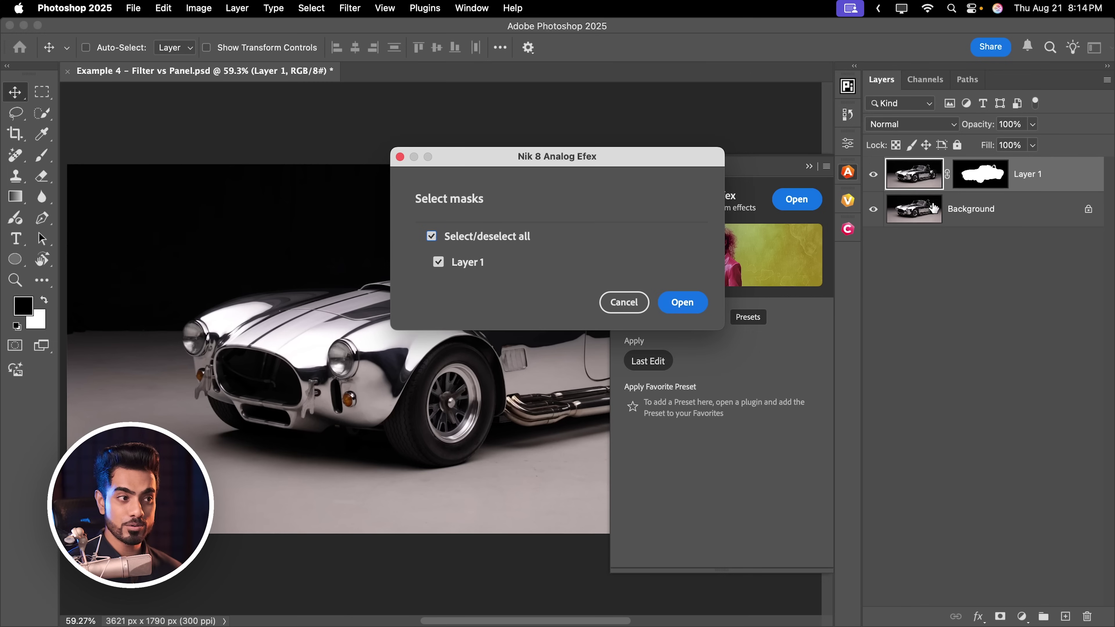
click(683, 303)
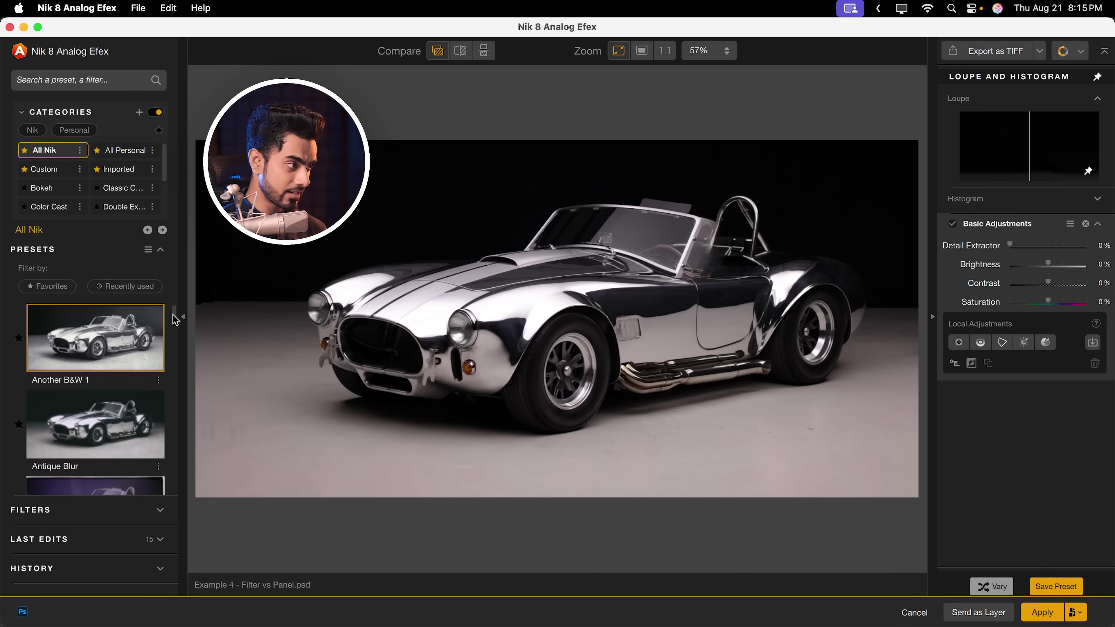
- Apply the Wet Plate 9 preset and change the Dirt & Scratches texture from Dust and Lint to Eroded
drag(175, 320, 174, 494)
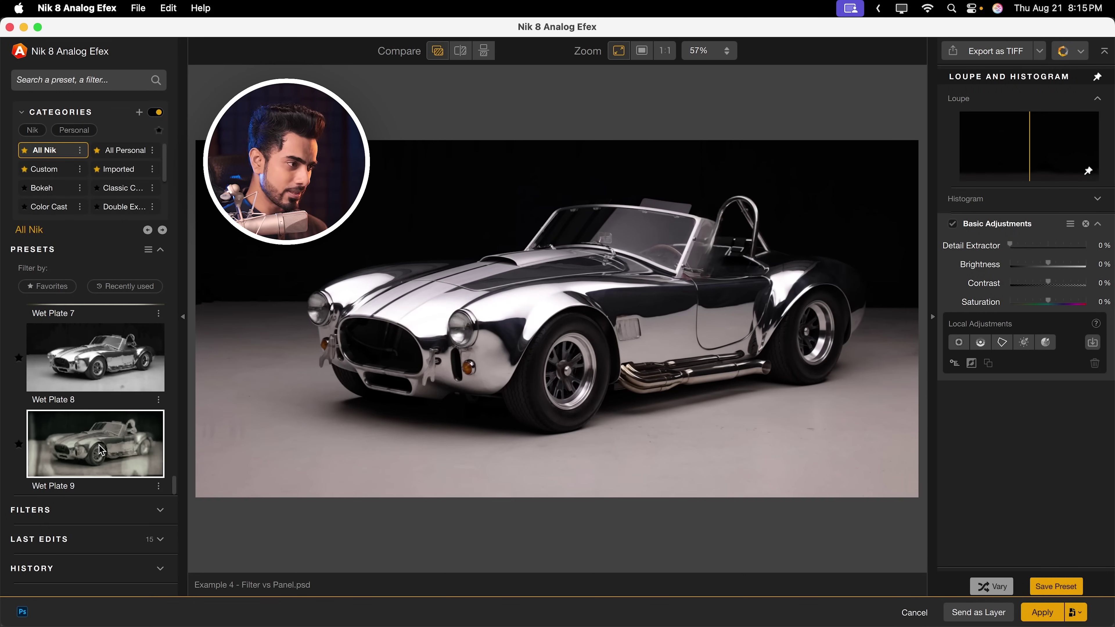
click(101, 450)
drag(1112, 226, 1108, 366)
click(1033, 197)
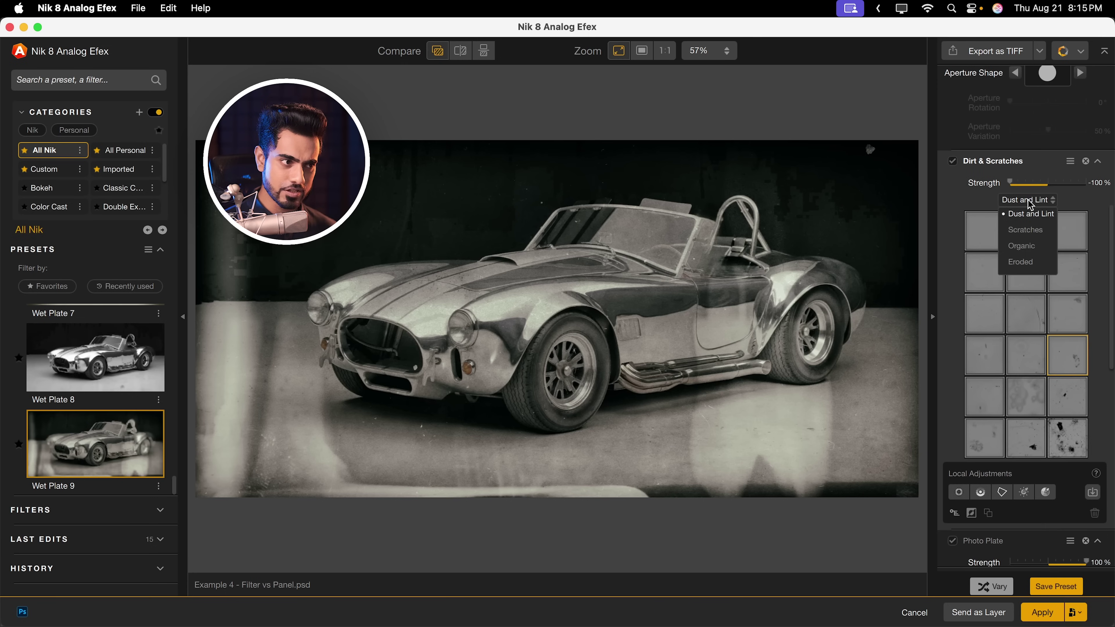
click(1030, 268)
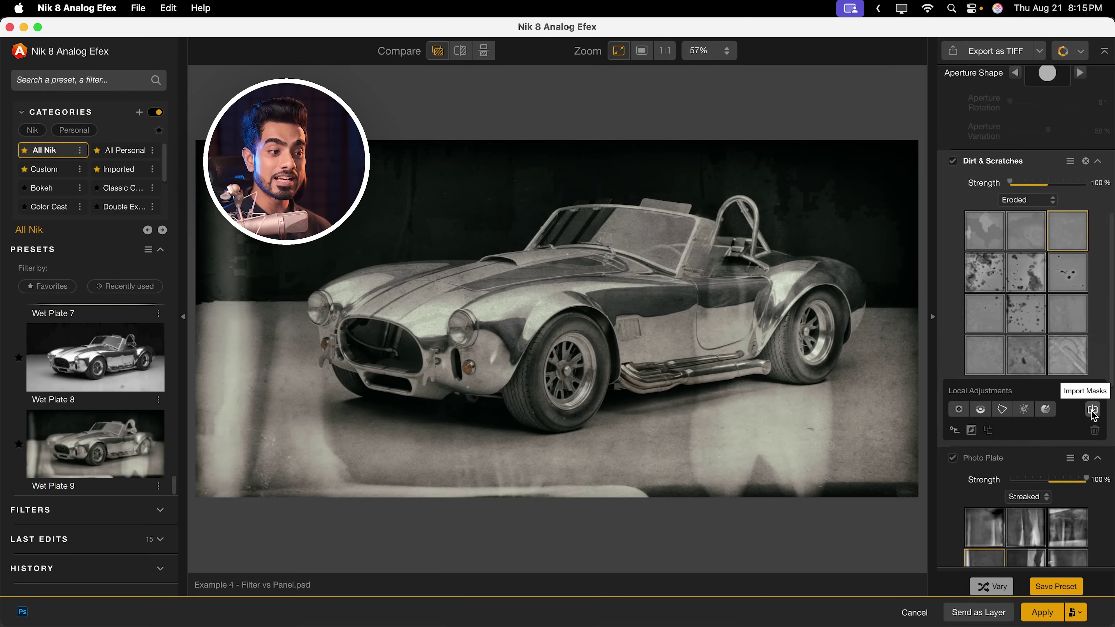
- Import PS Layer 1 as a local adjustment and drag its Texture Strength to 0%
click(1093, 411)
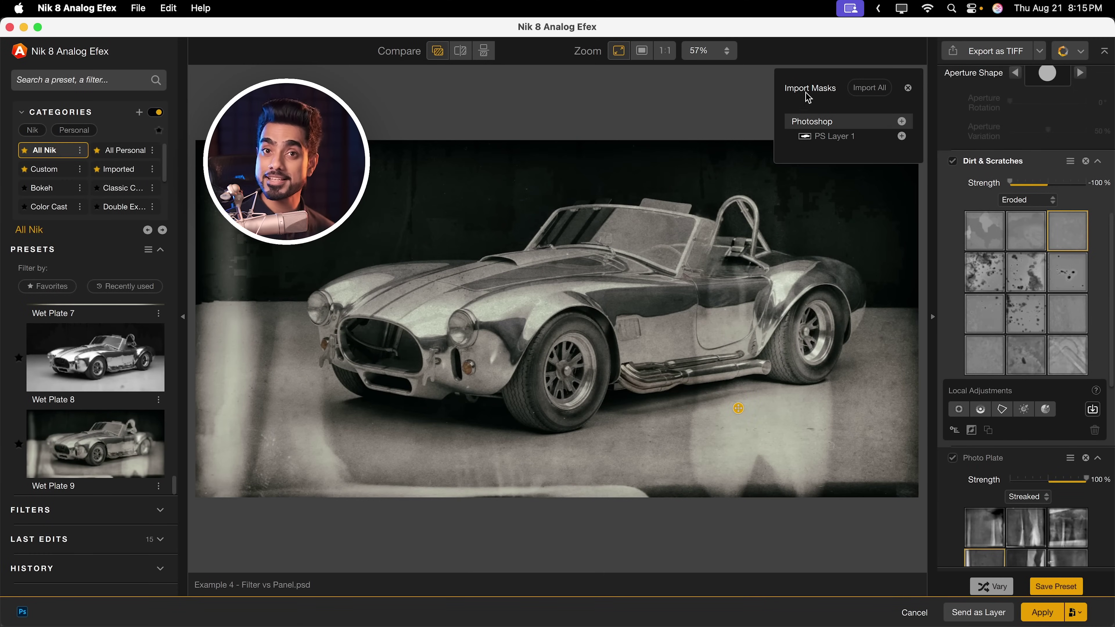
click(829, 138)
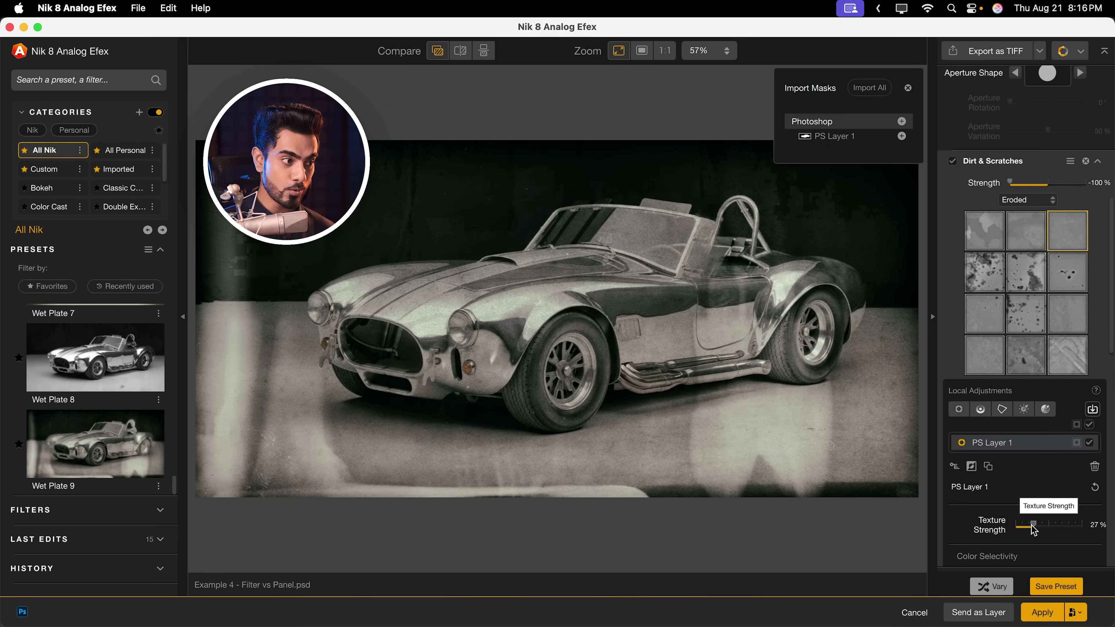
drag(1034, 530, 970, 530)
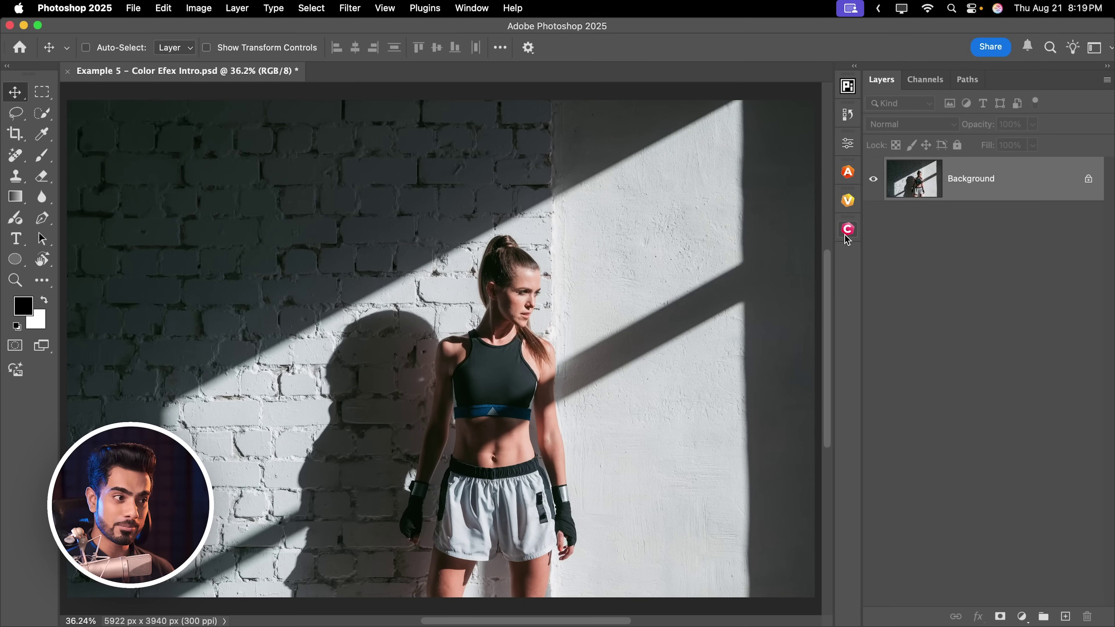
- Open the Example 5 brick-wall athlete photo from the Nik 8 Color Efex panel
click(848, 233)
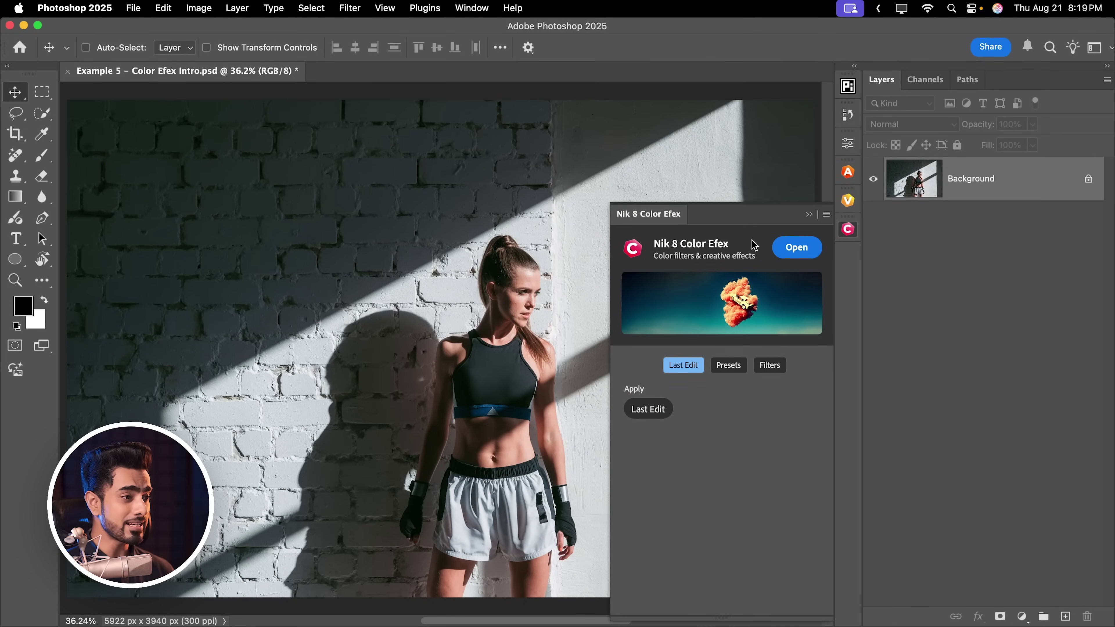
click(796, 248)
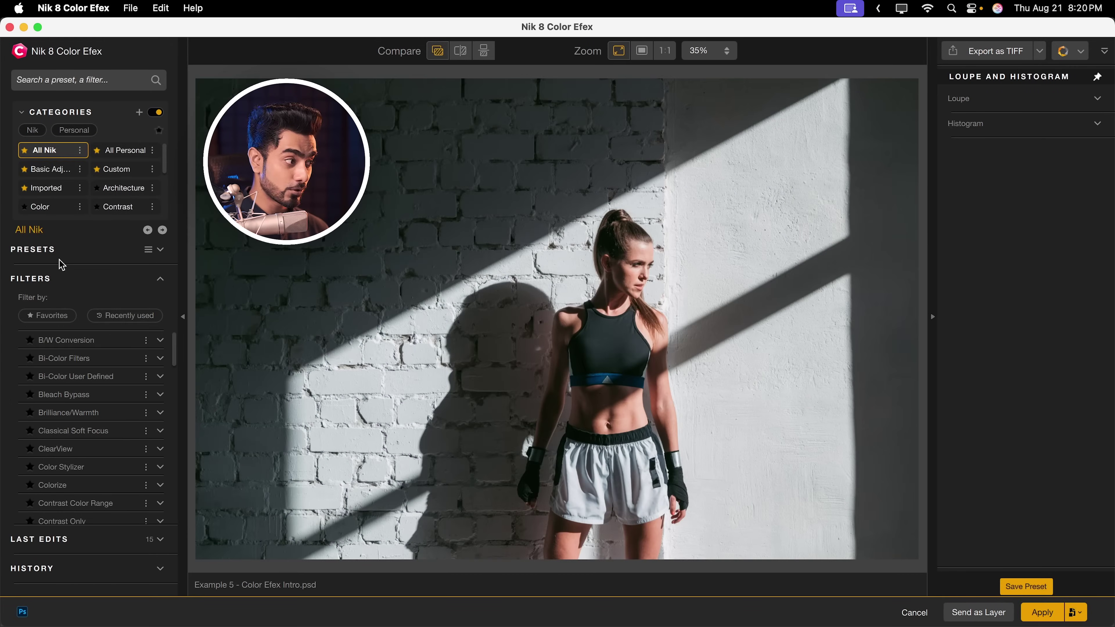
- Add the Glamour Glow filter and increase its Glow
click(63, 263)
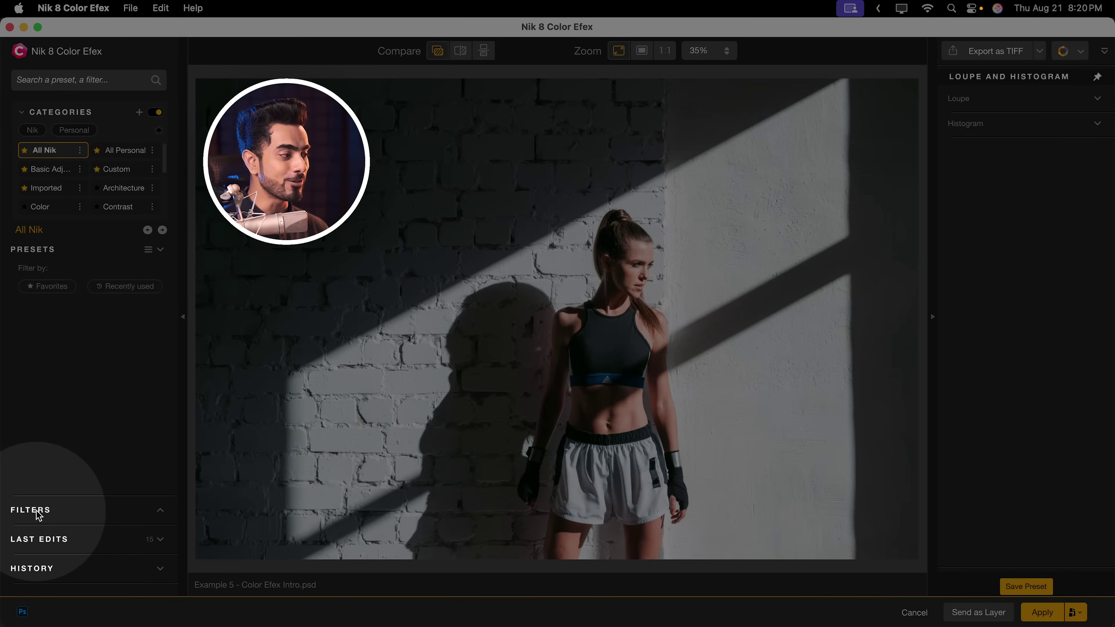
click(42, 511)
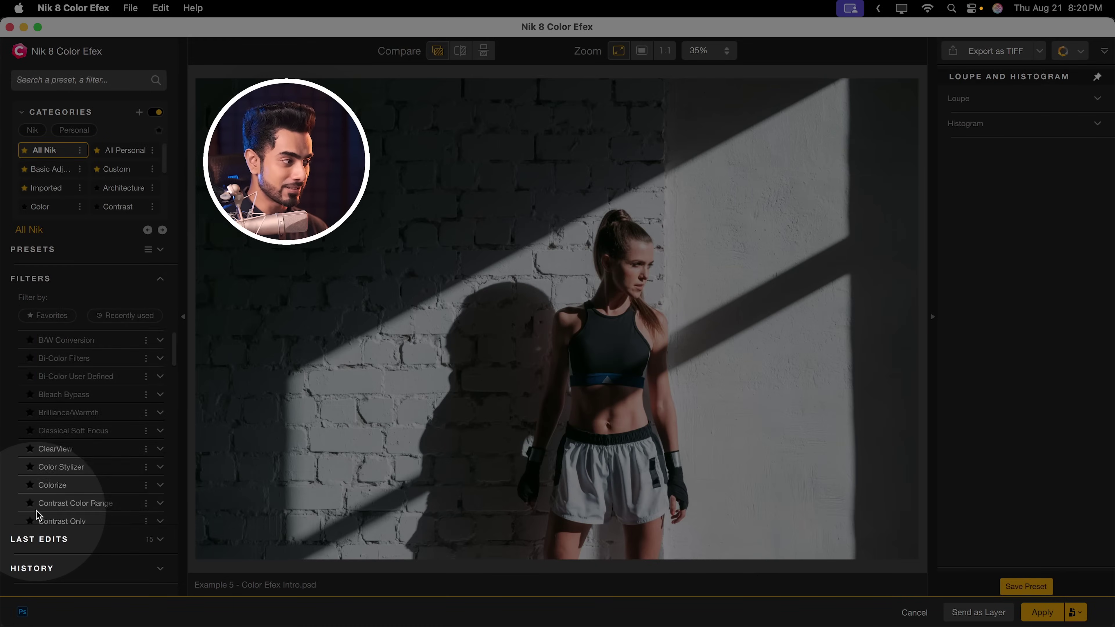
drag(176, 334, 175, 415)
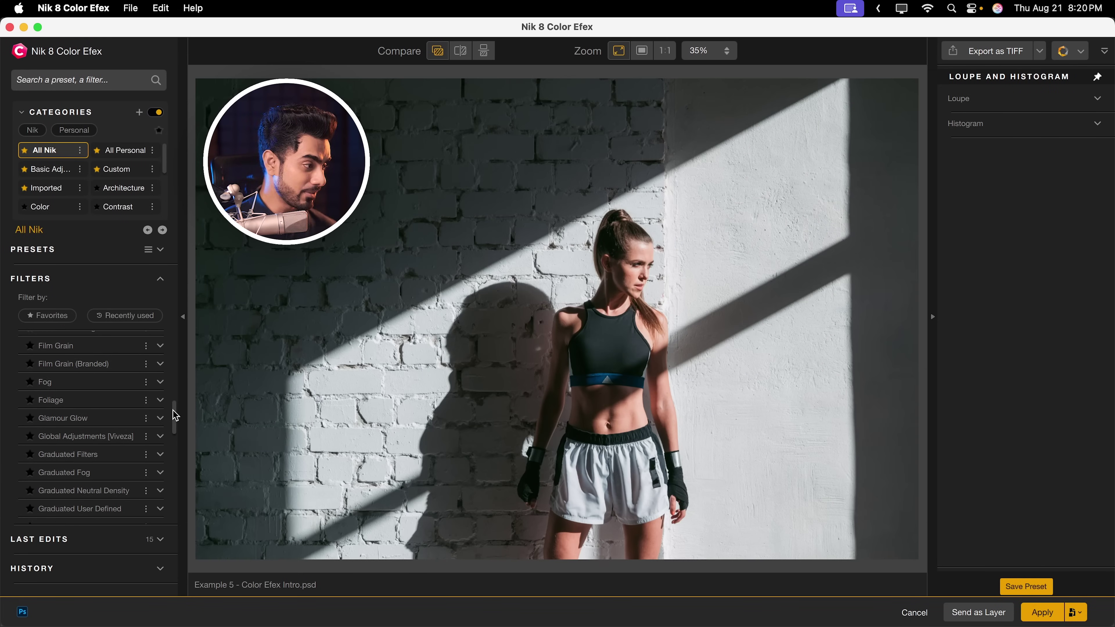
click(69, 420)
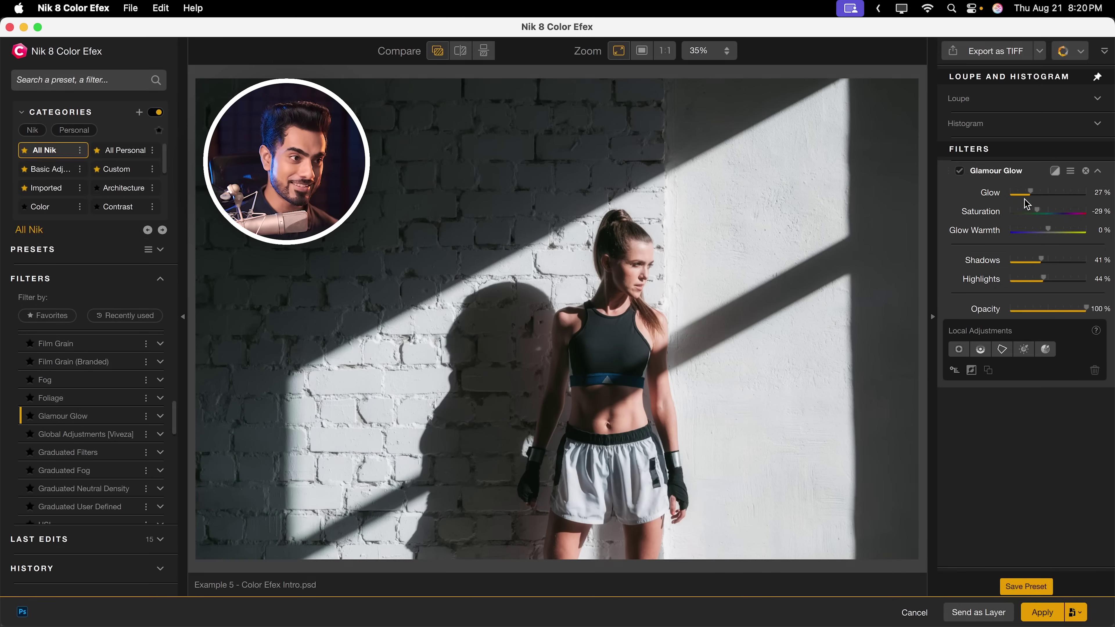
mouse_move(1032, 195)
mouse_down()
mouse_move(1055, 198)
mouse_move(1046, 201)
mouse_up()
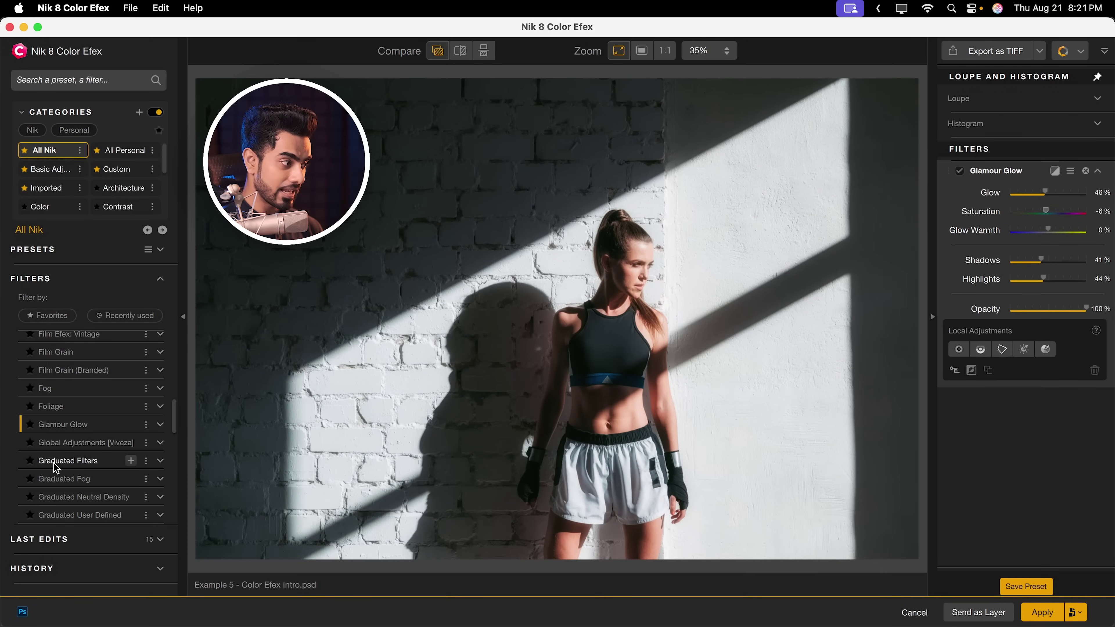
- Try Graduated Filters, then apply Sunlight at 20% Light Strength and 5310 K
click(55, 466)
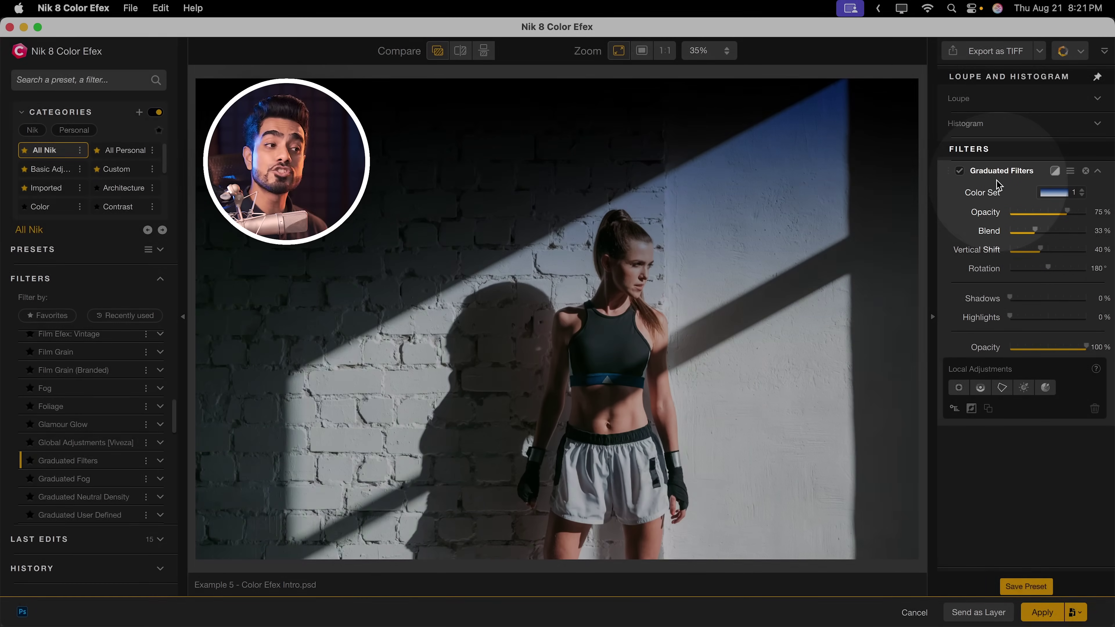
scroll(70, 421, down, 10)
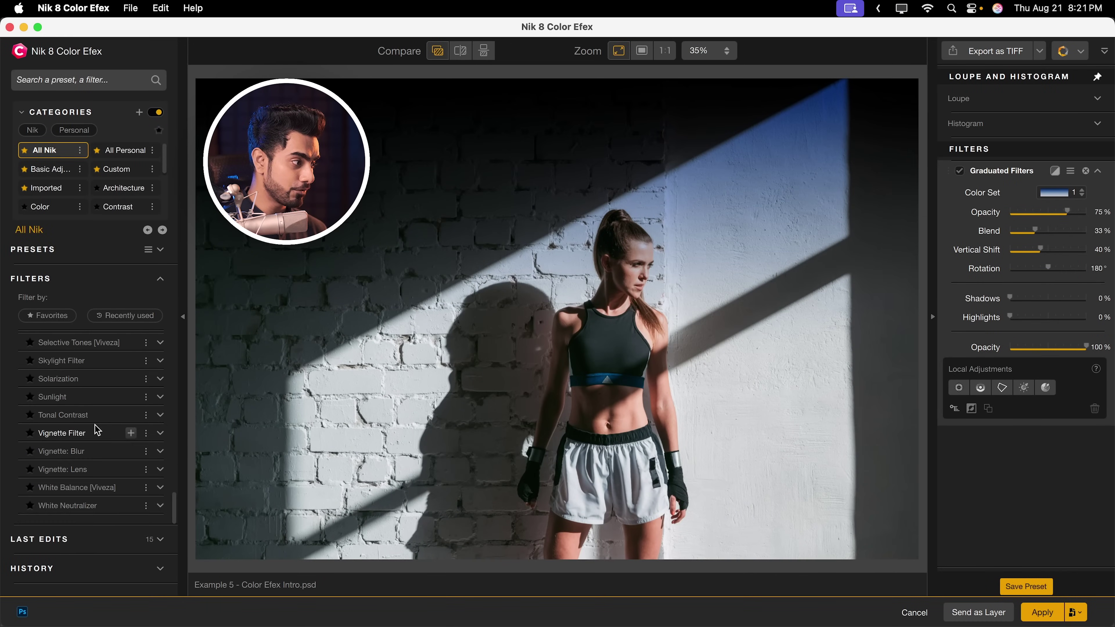
click(69, 407)
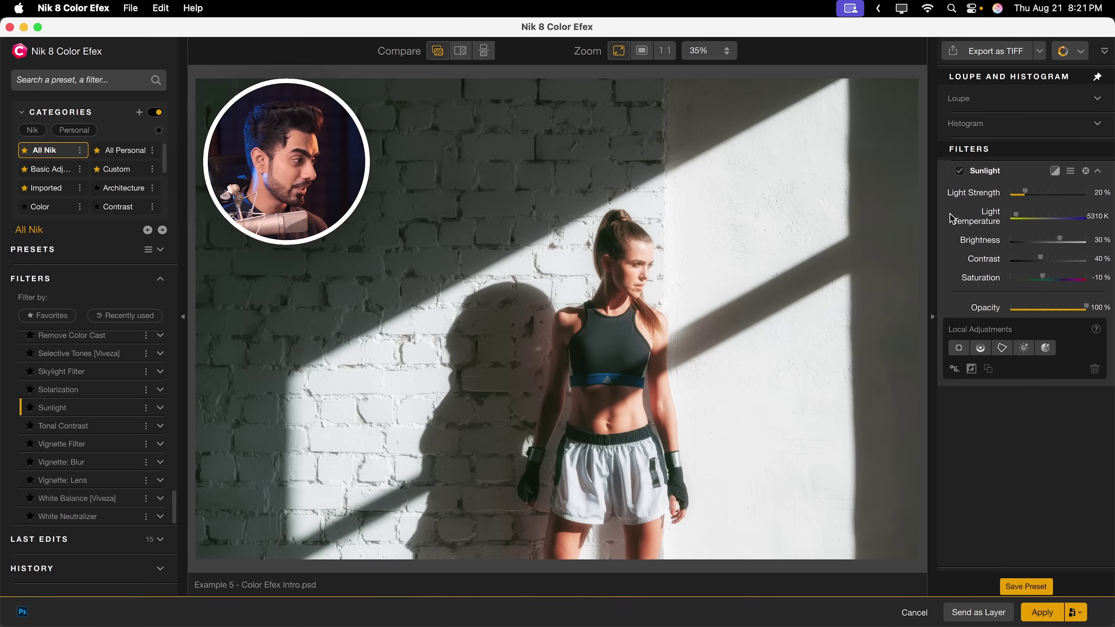
- Add the Classical Soft Focus filter, then stack Cross Processing on top
mouse_move(131, 444)
scroll(128, 436, up, 15)
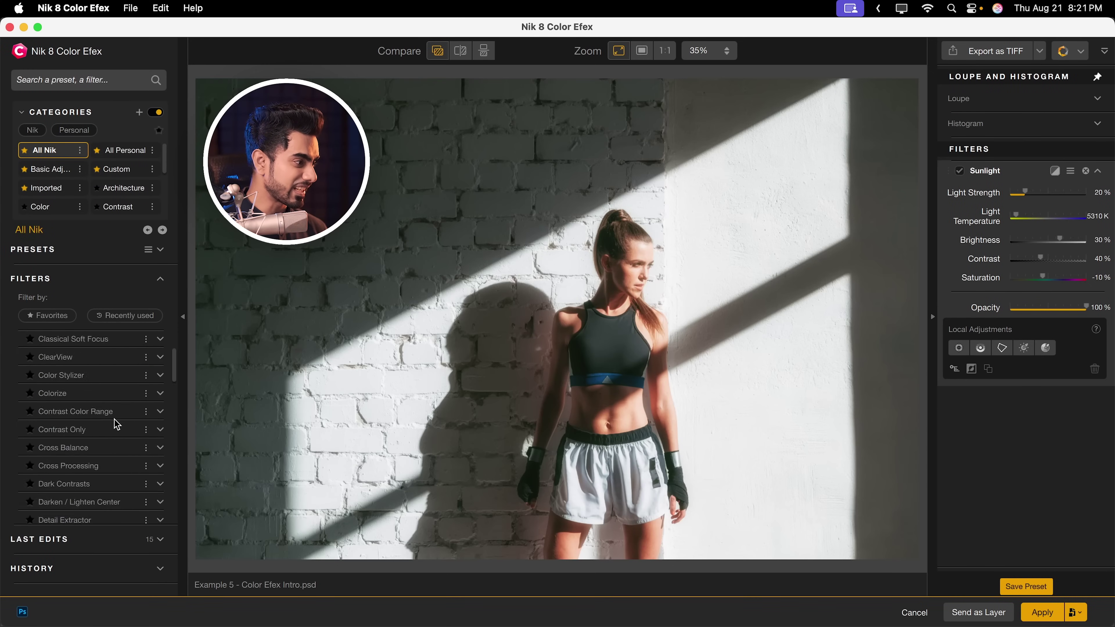
click(86, 430)
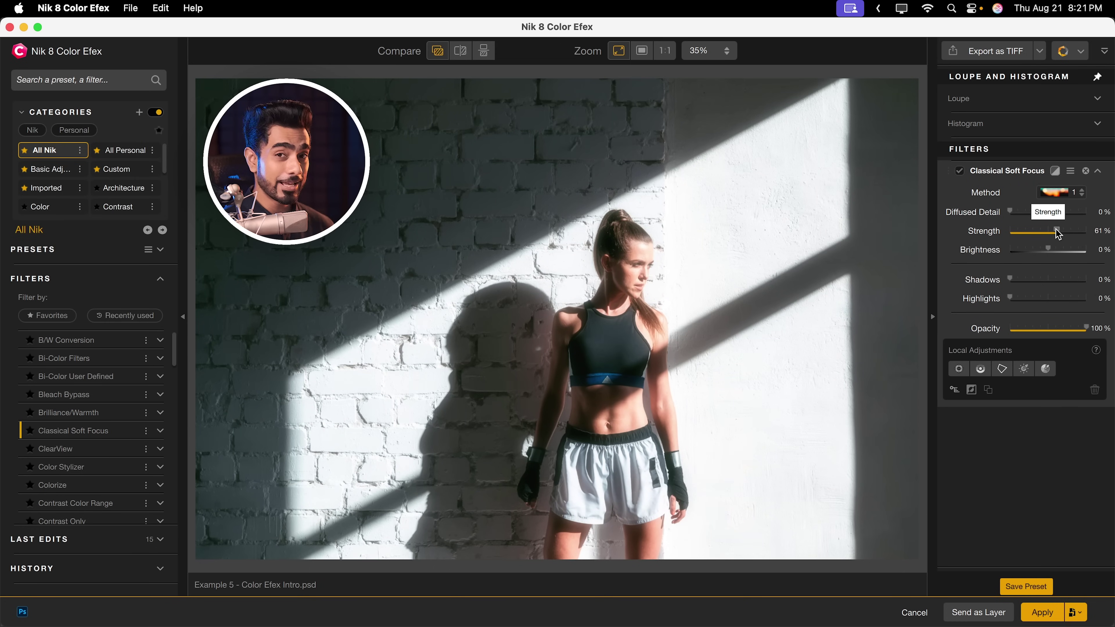
drag(174, 357, 180, 383)
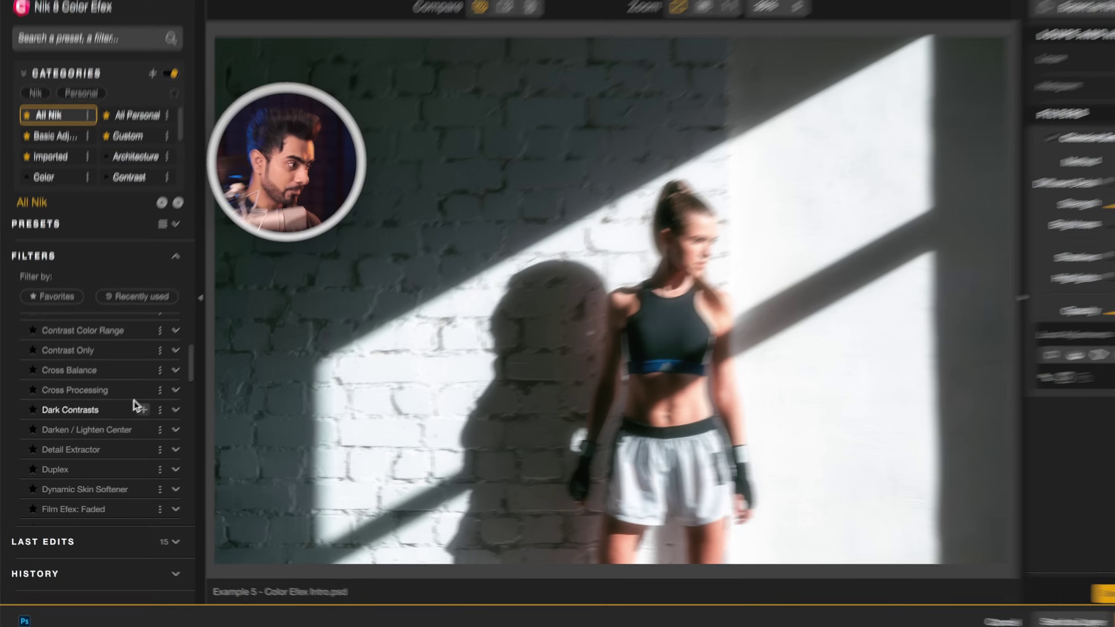
mouse_move(119, 405)
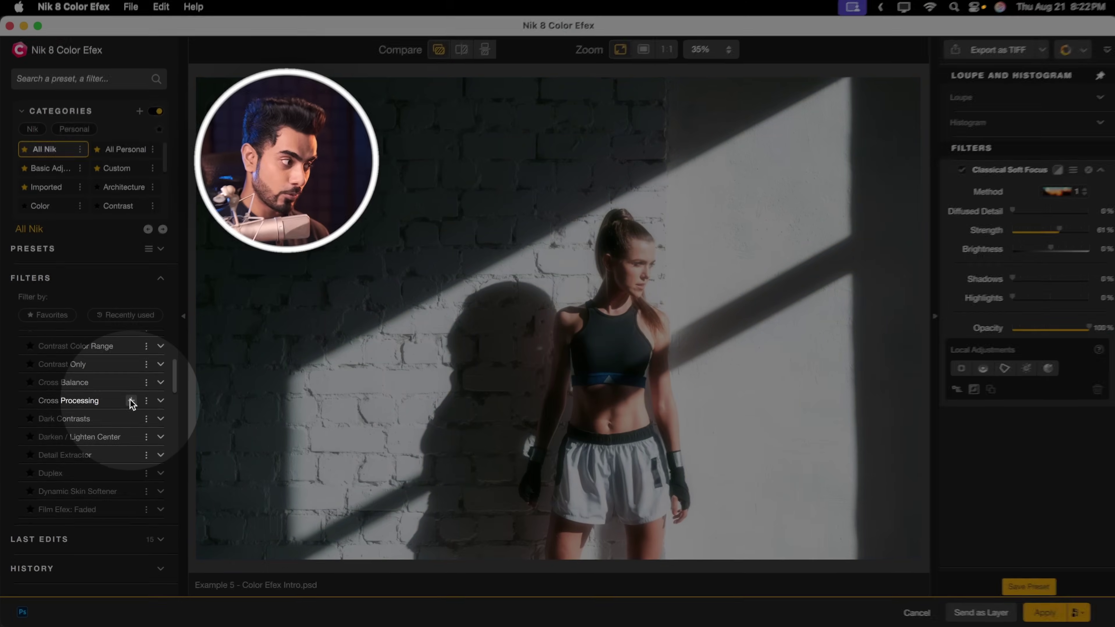
click(218, 326)
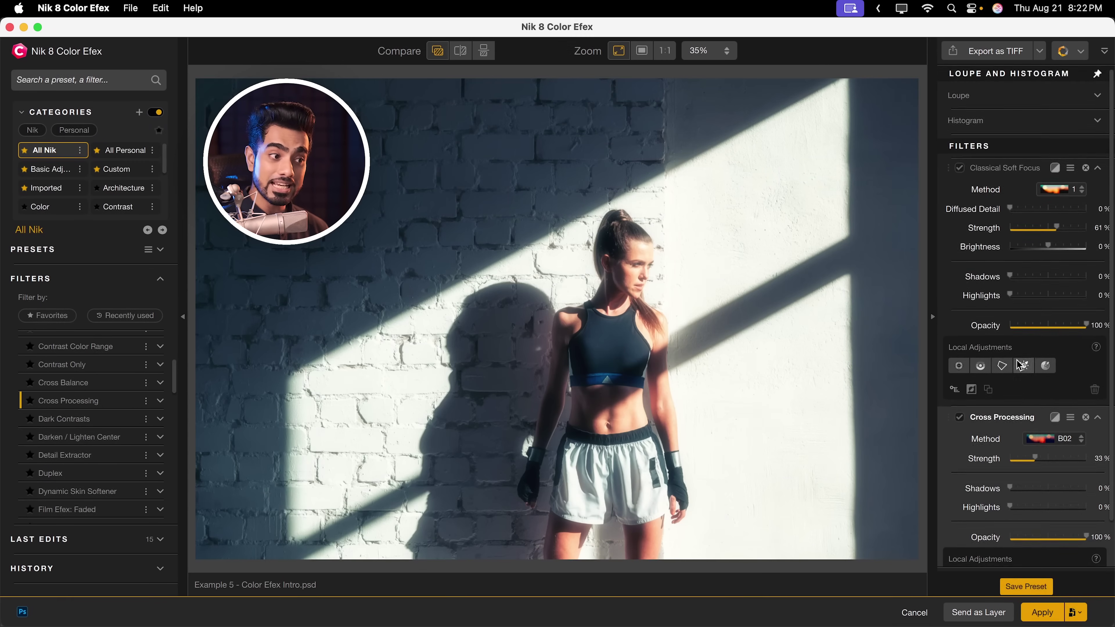
- Set the Cross Processing method to Y06 and its strength to 20%
scroll(1023, 386, down, 2)
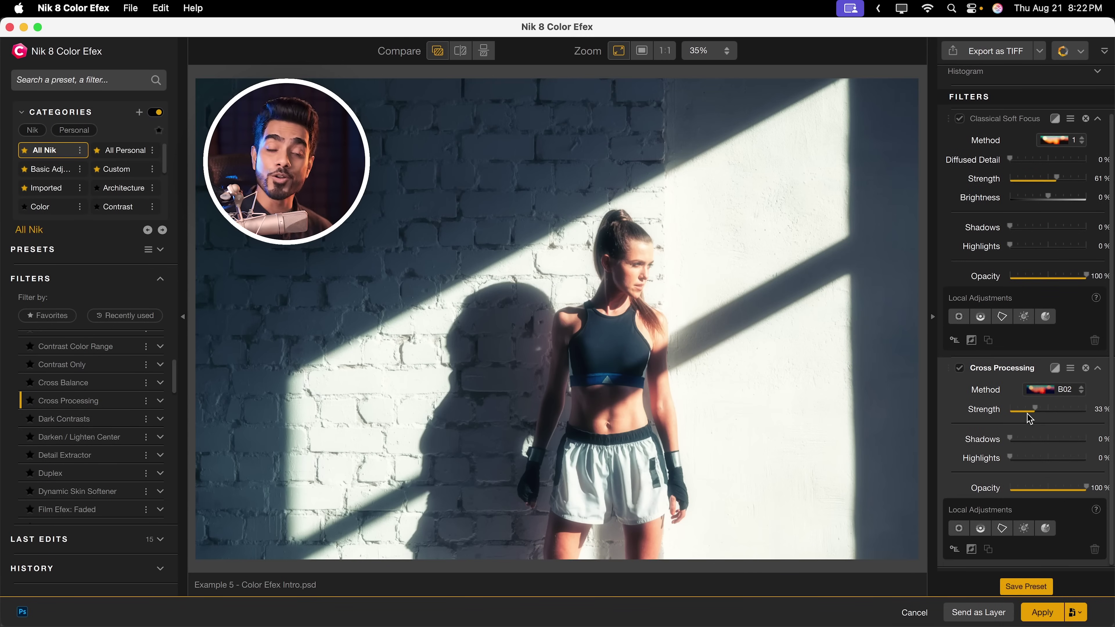
click(1052, 390)
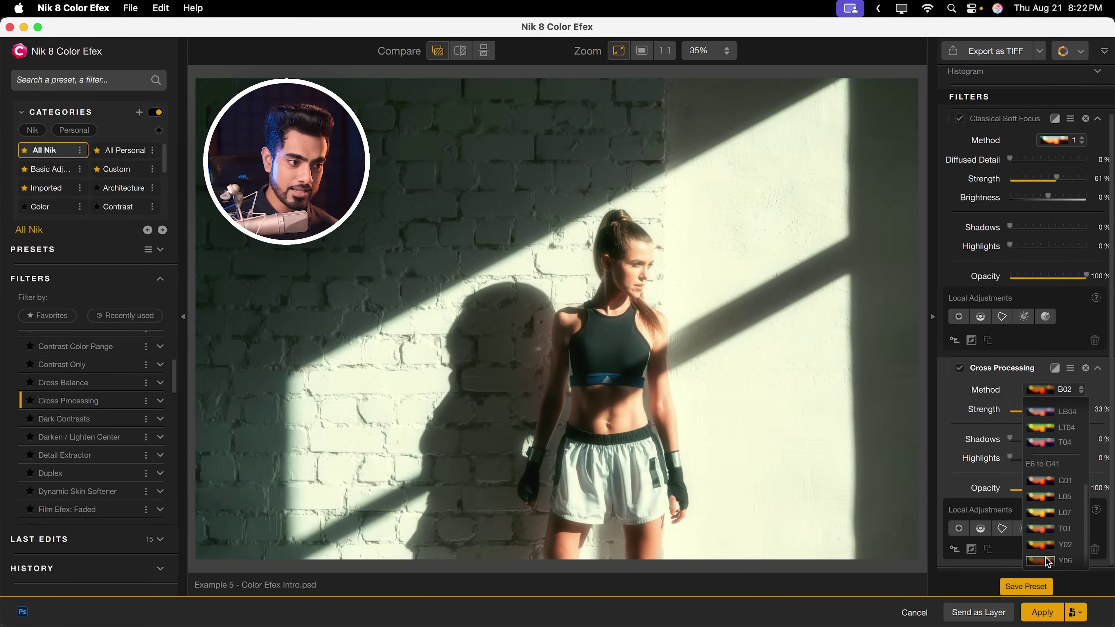
click(1049, 560)
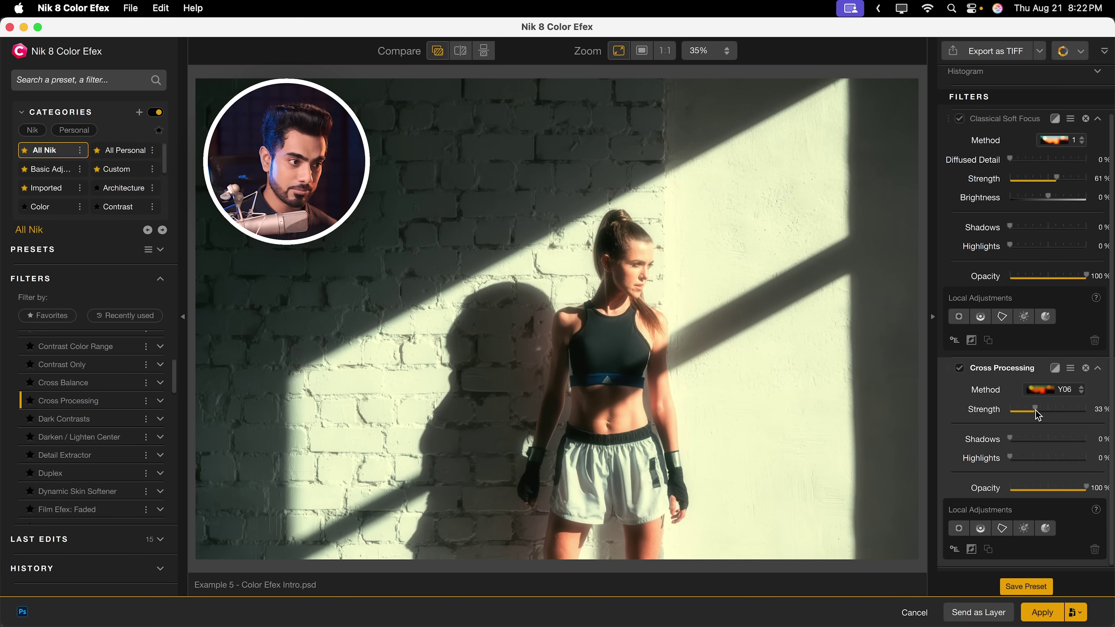
drag(1038, 415, 1026, 413)
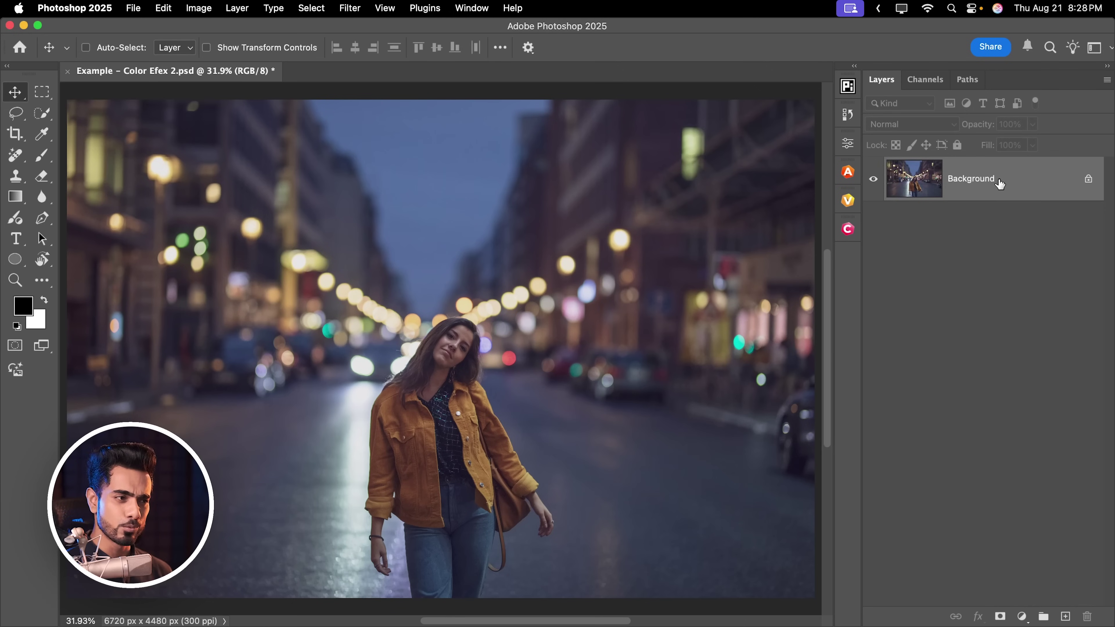
- Duplicate the background to Layer 1 and mask it to the woman using Select Subject
key(super+j)
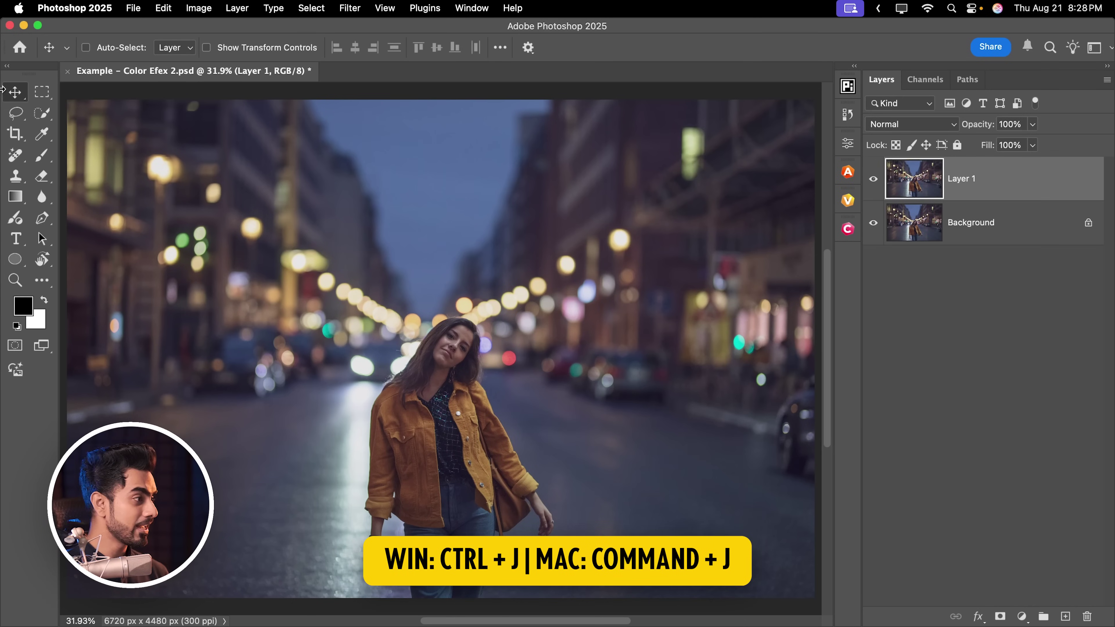
drag(50, 118, 97, 126)
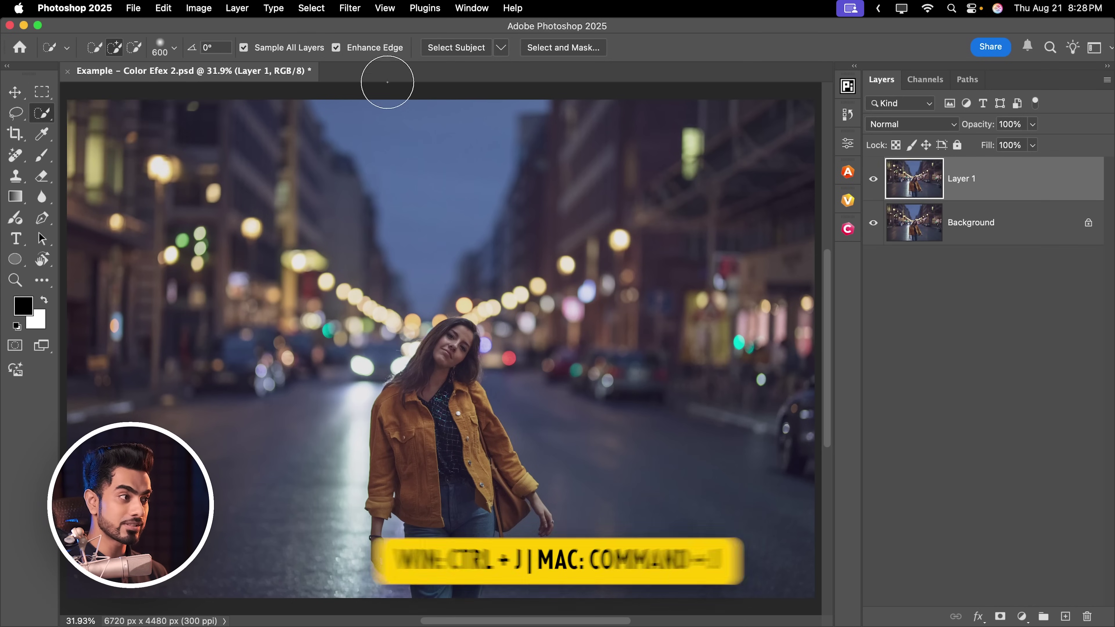
click(472, 47)
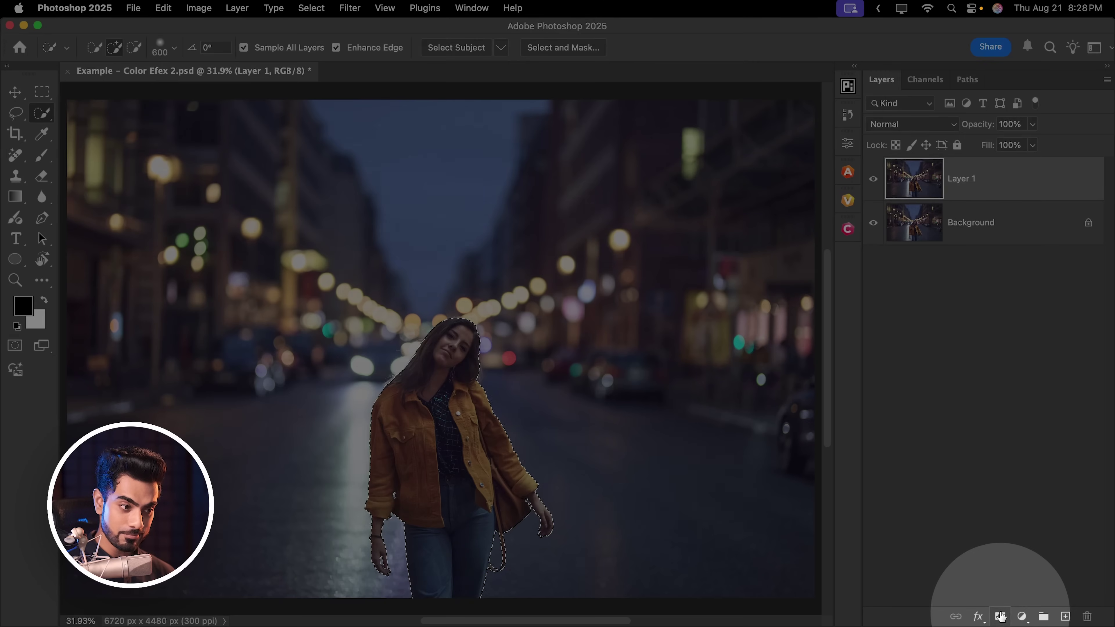
click(1000, 616)
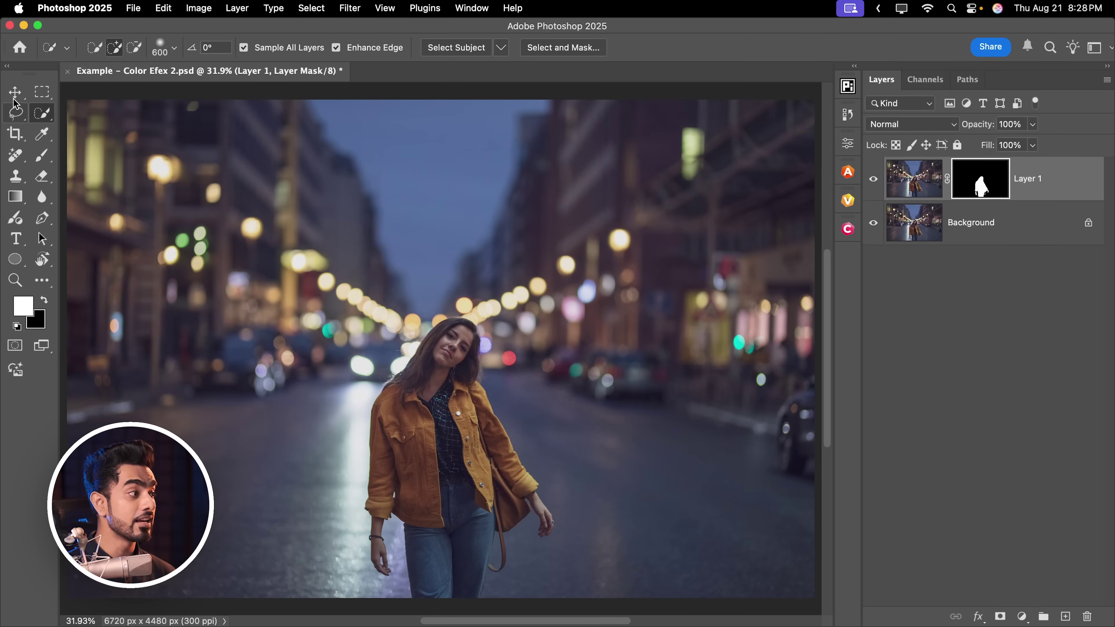
click(16, 94)
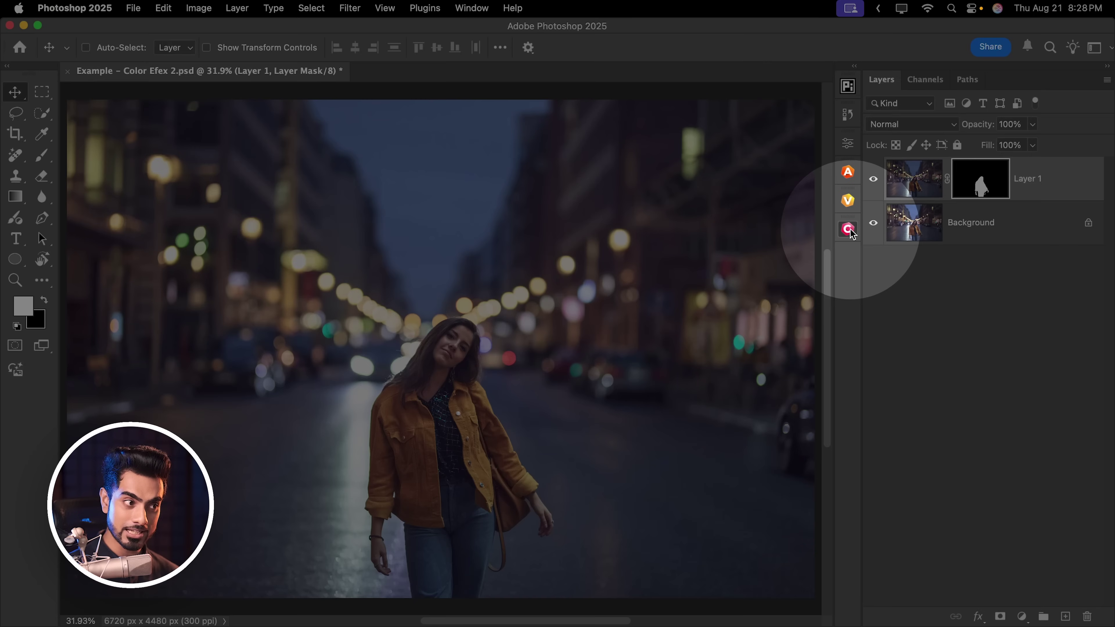
- Open the night-street portrait in Nik 8 Color Efex with all layer masks included
click(848, 229)
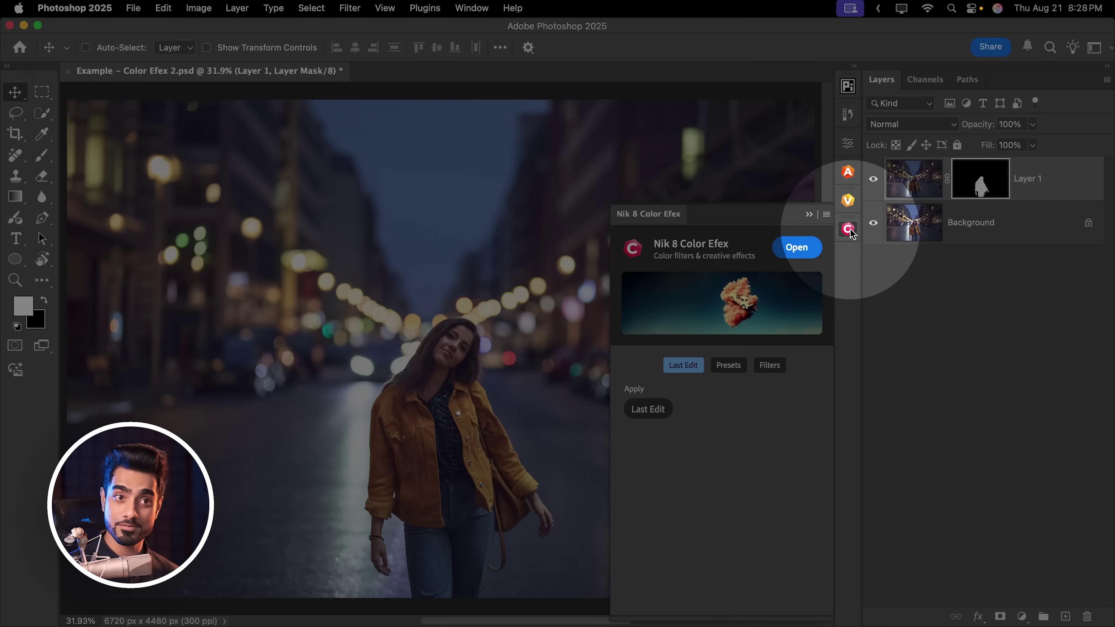
click(802, 249)
click(431, 236)
- Open the photo with its masks and try the Black Gold, Bleached Portrait and Blue Monday presets
click(681, 303)
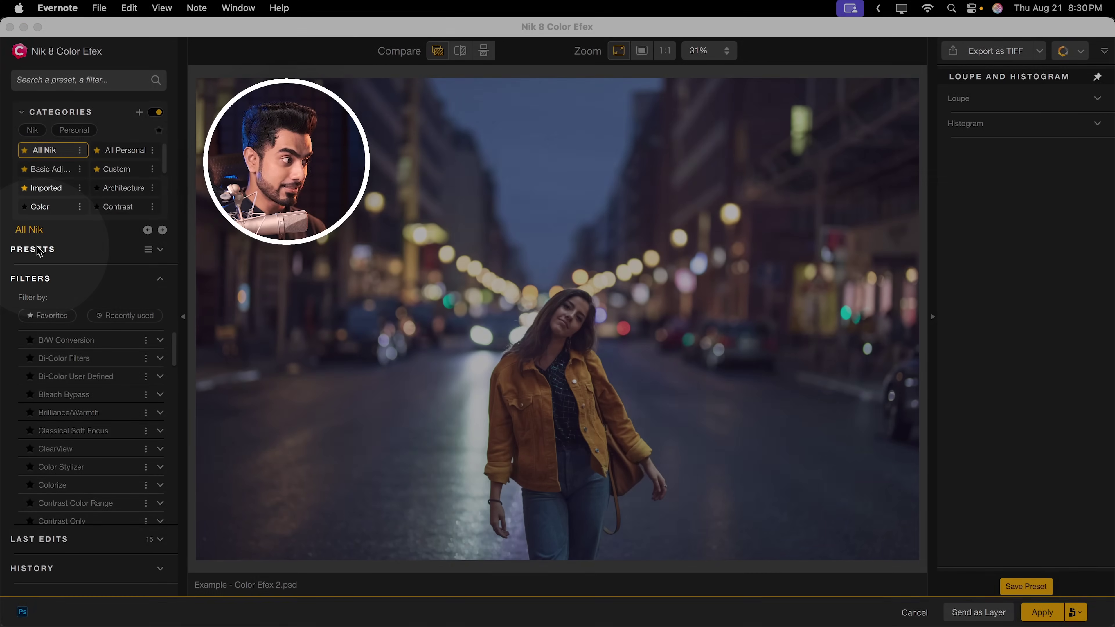
click(75, 249)
click(102, 357)
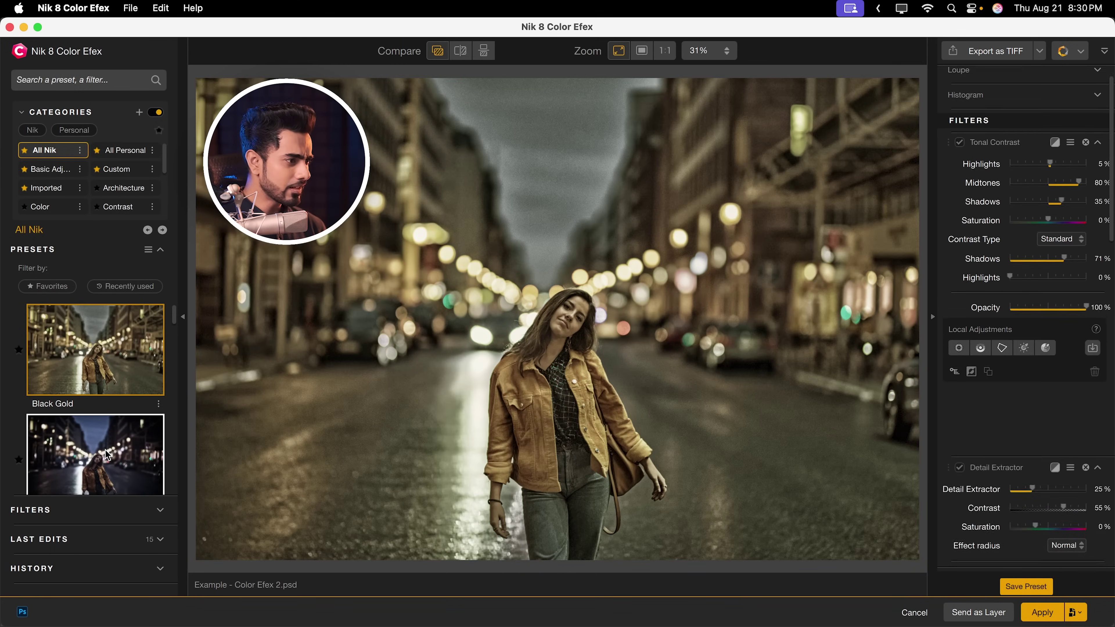
click(109, 441)
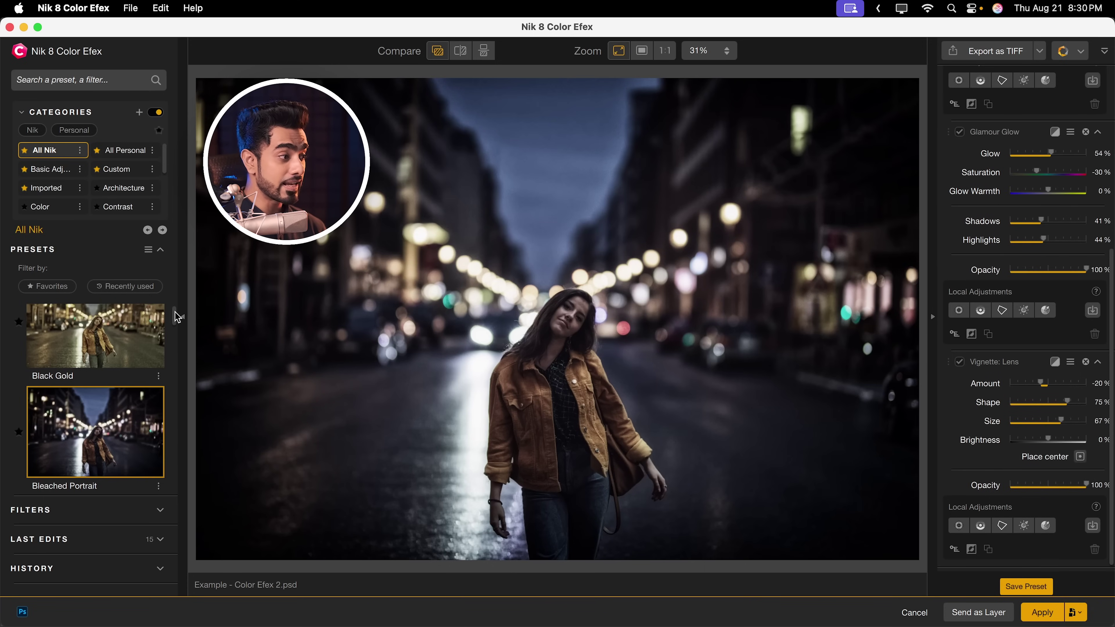
scroll(178, 328, down, 5)
click(113, 340)
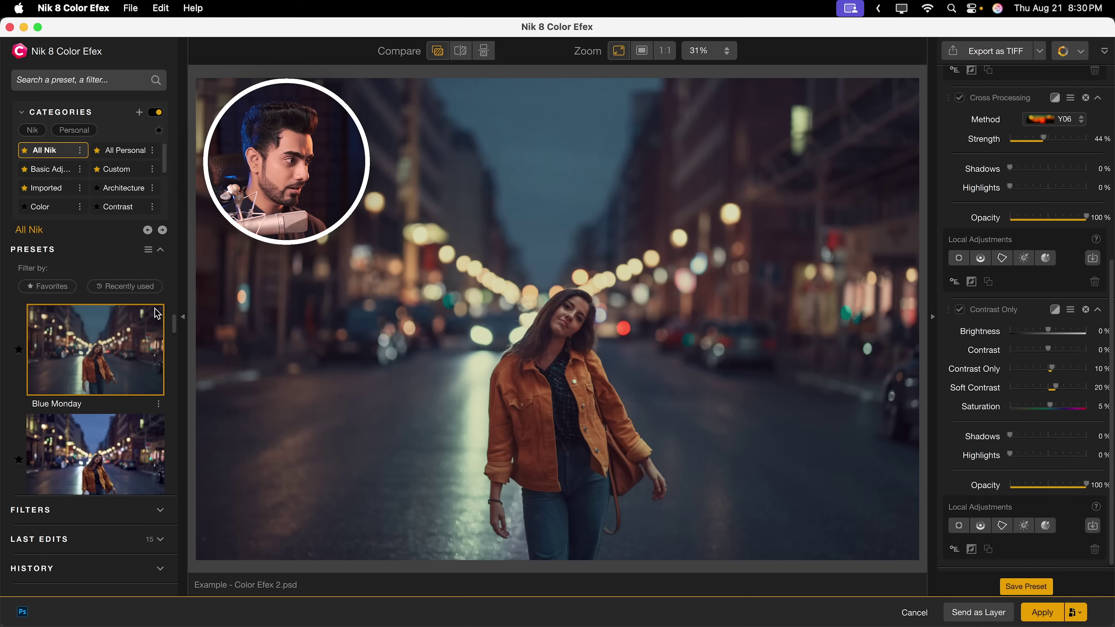
- Apply the Even on a Cloudy Day preset and toggle Sunlight off and on to compare
scroll(174, 328, down, 3)
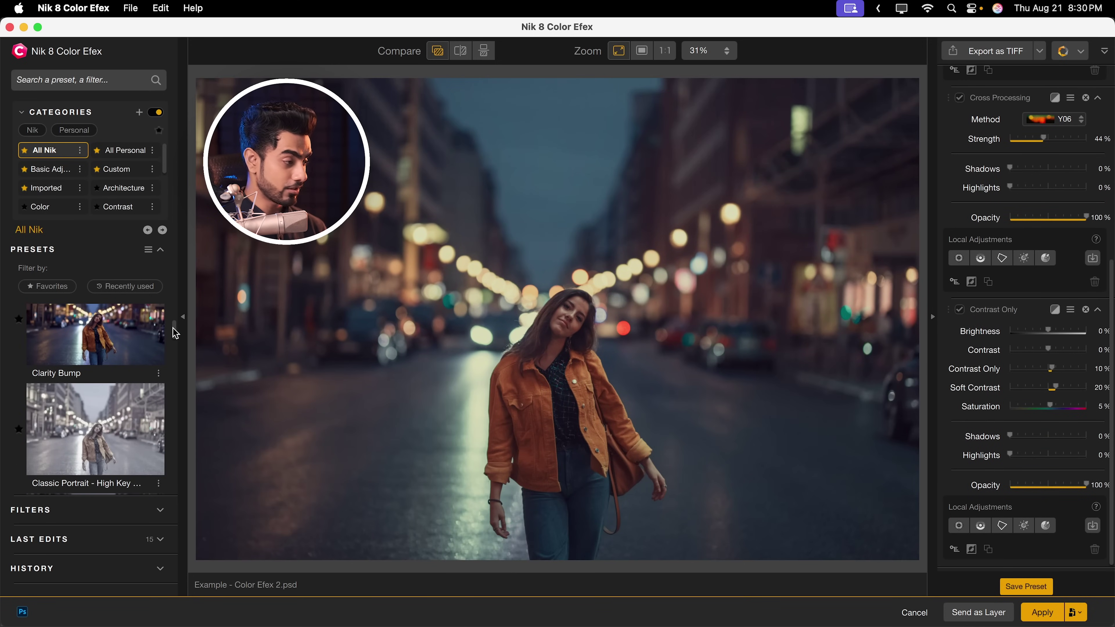
drag(174, 329, 174, 358)
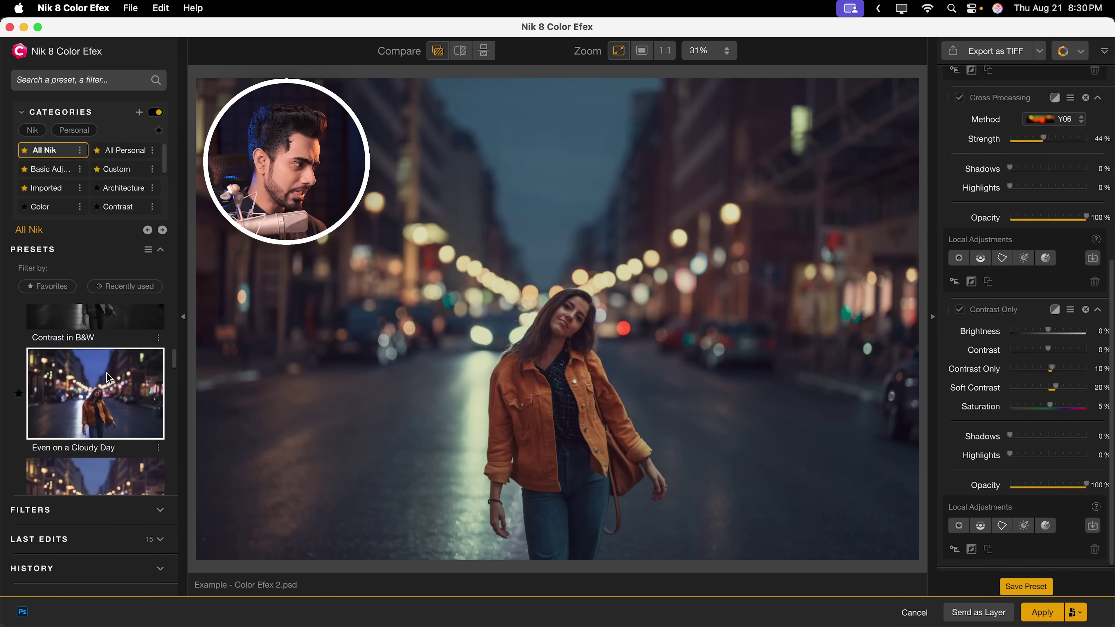
click(84, 376)
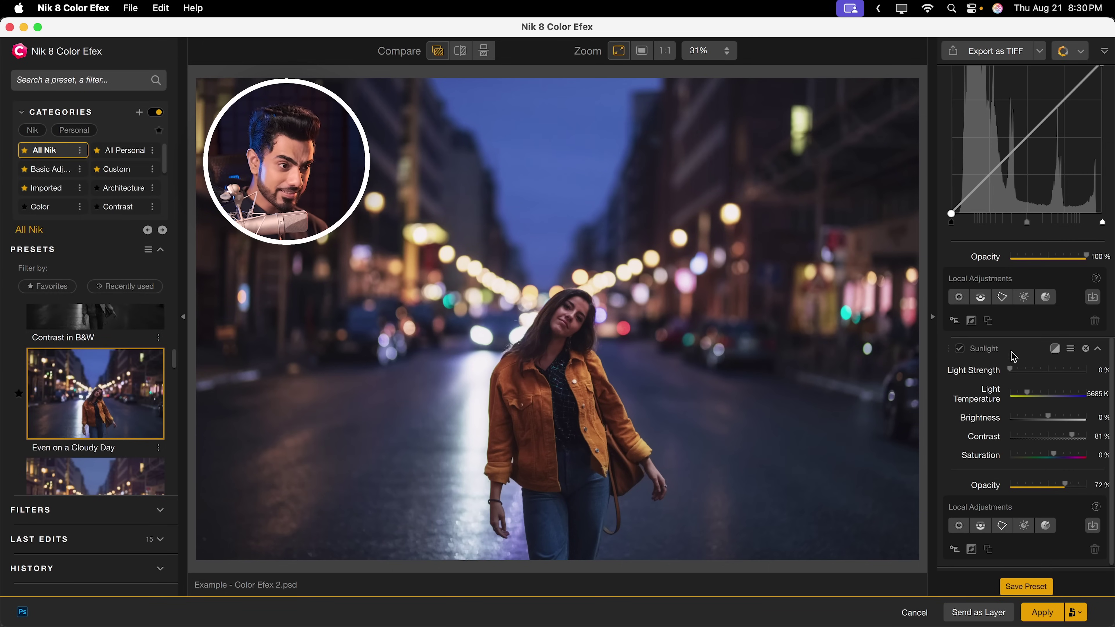
click(961, 349)
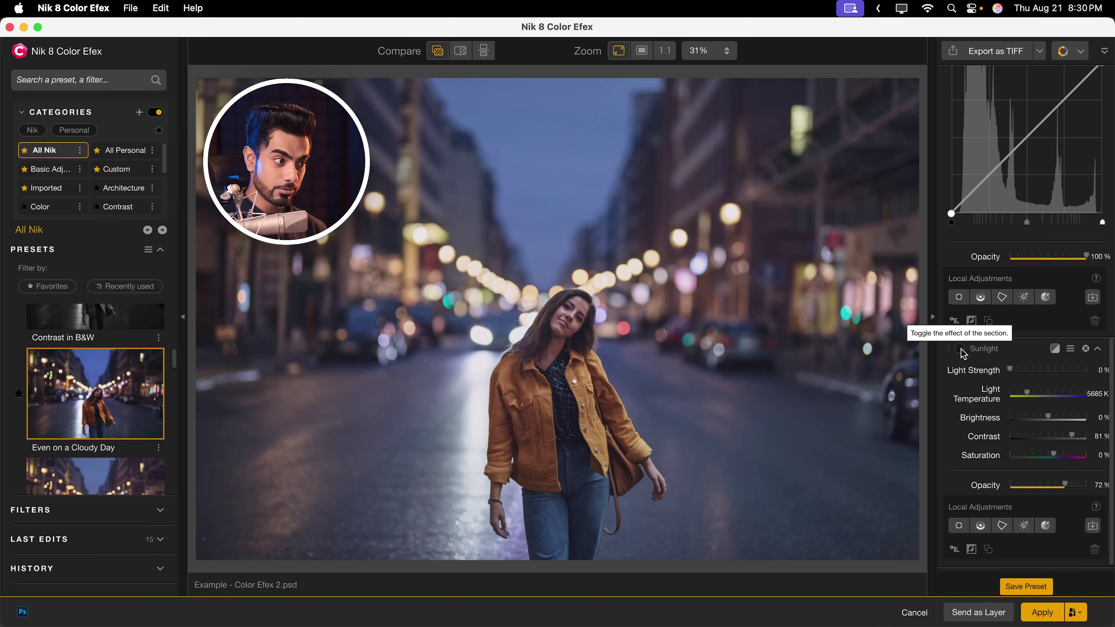
click(961, 350)
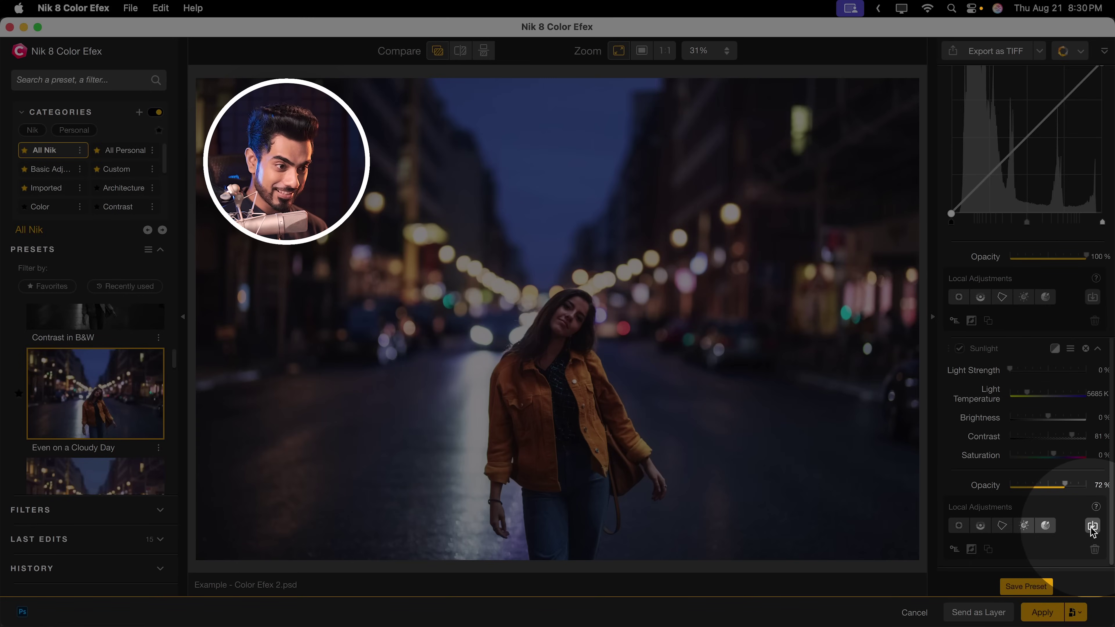
- Add PS Layer 1 as a Sunlight local adjustment and lower that mask's opacity to 28%
click(1093, 527)
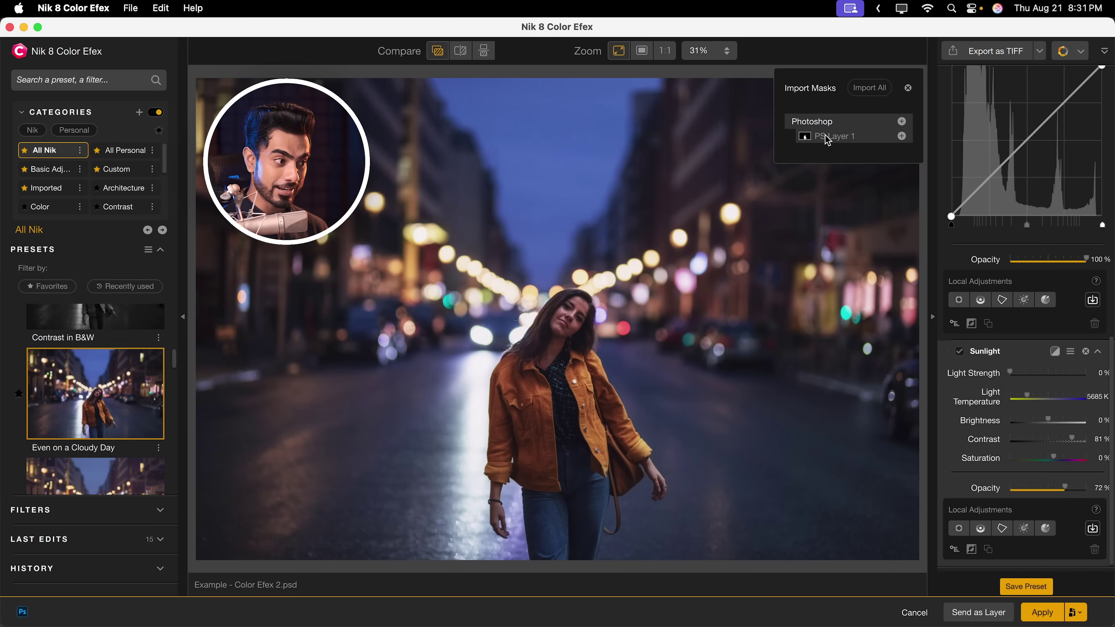
click(828, 140)
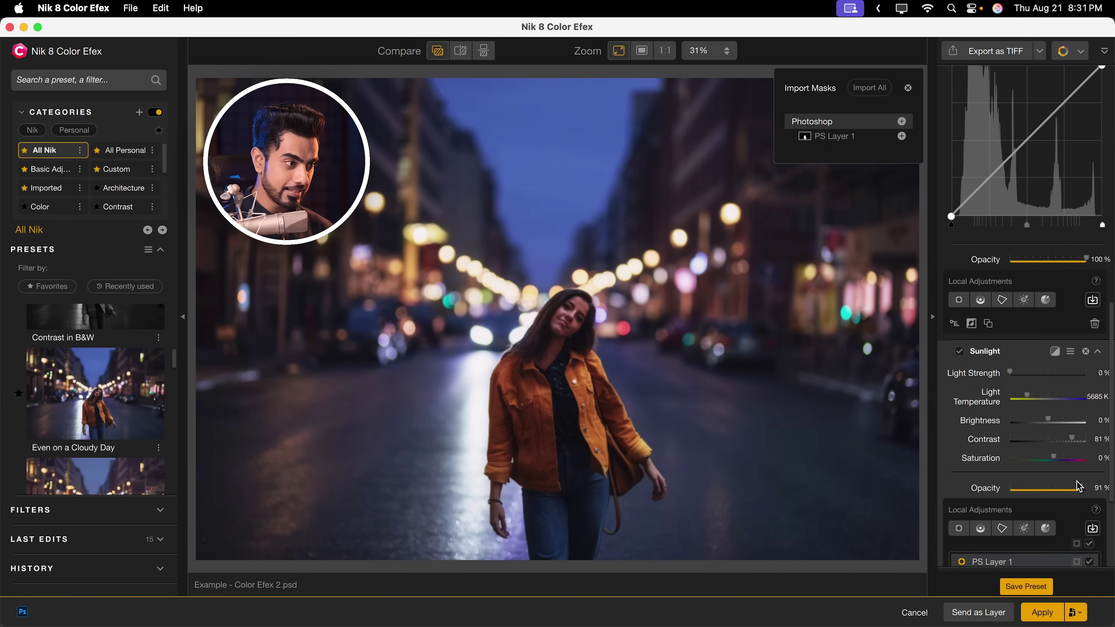
drag(1066, 488, 1068, 484)
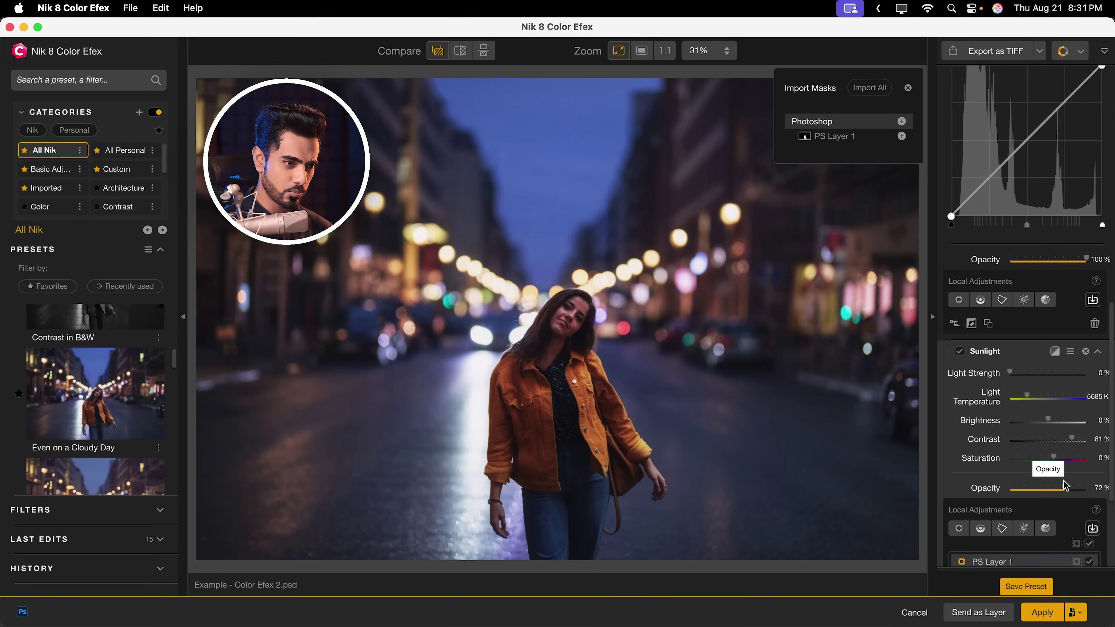
key(Escape)
drag(1112, 479, 1112, 547)
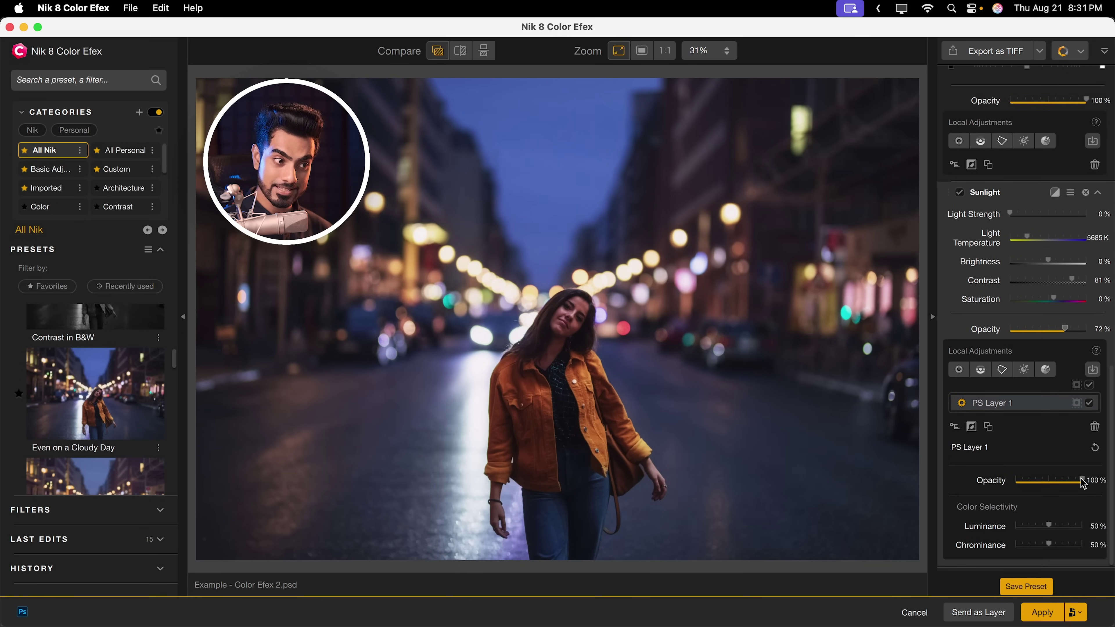
drag(1081, 482, 1005, 480)
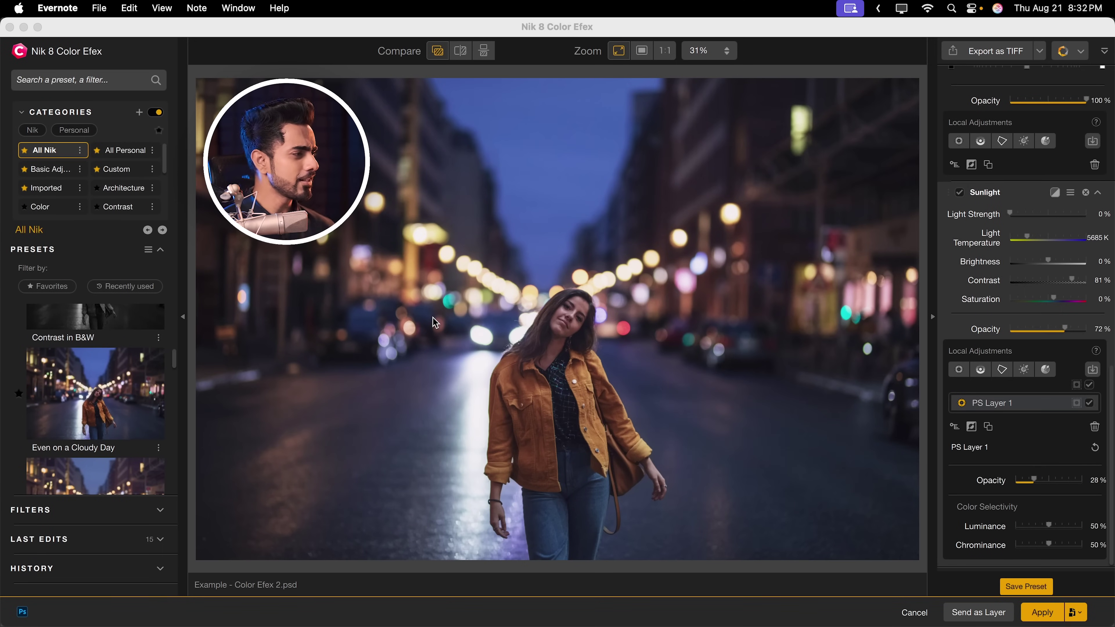
- Search for and add the Brilliance/Warmth filter, warming the image to Warmth 40%
click(49, 516)
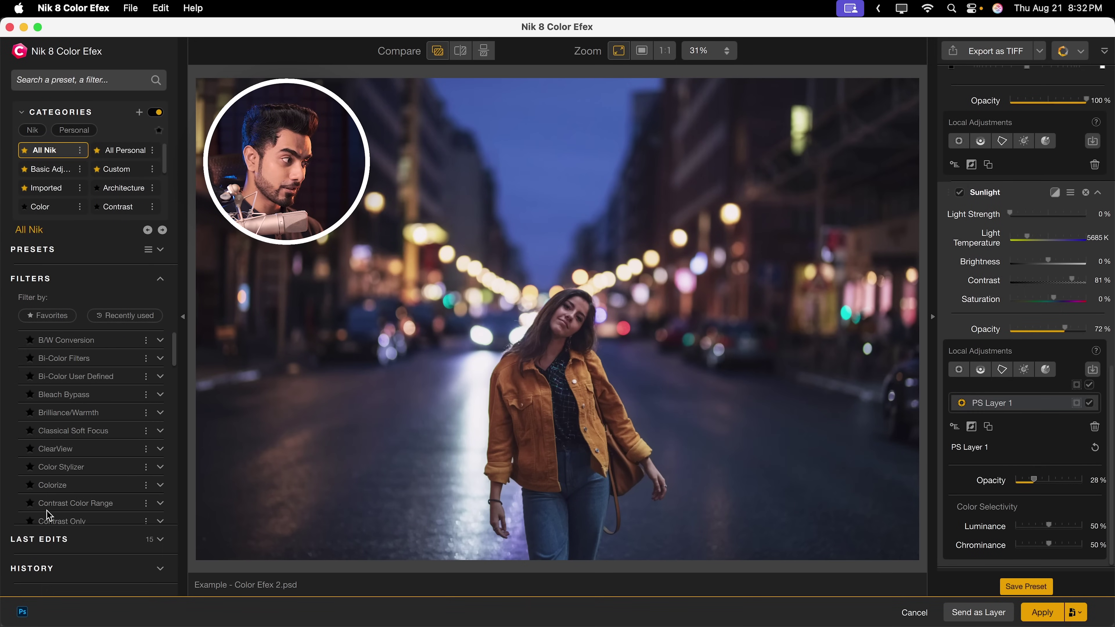
click(71, 79)
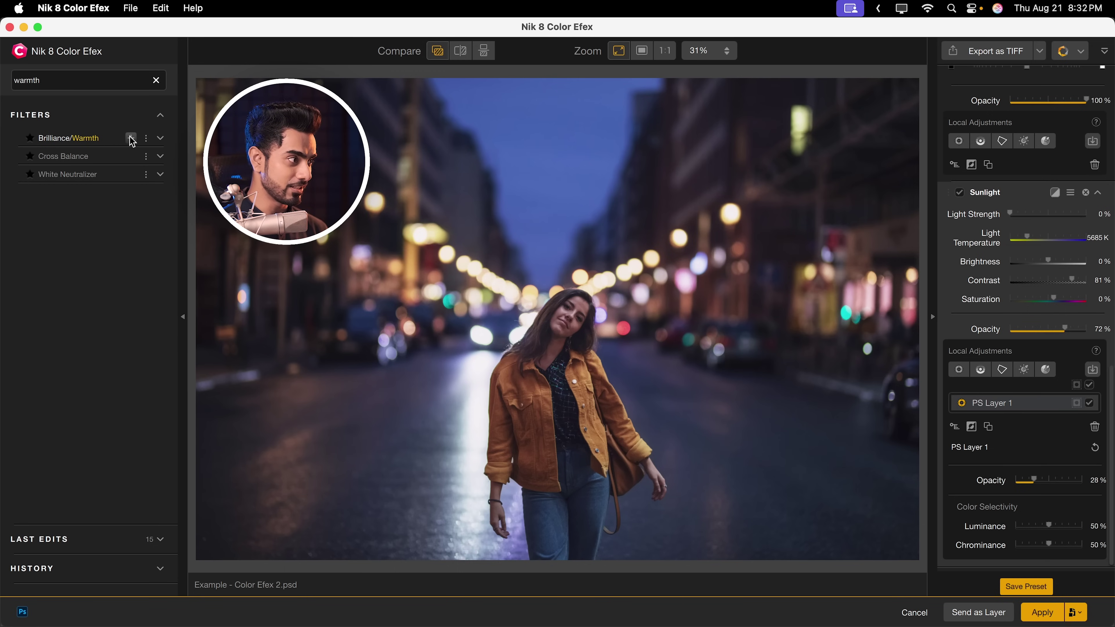
click(131, 138)
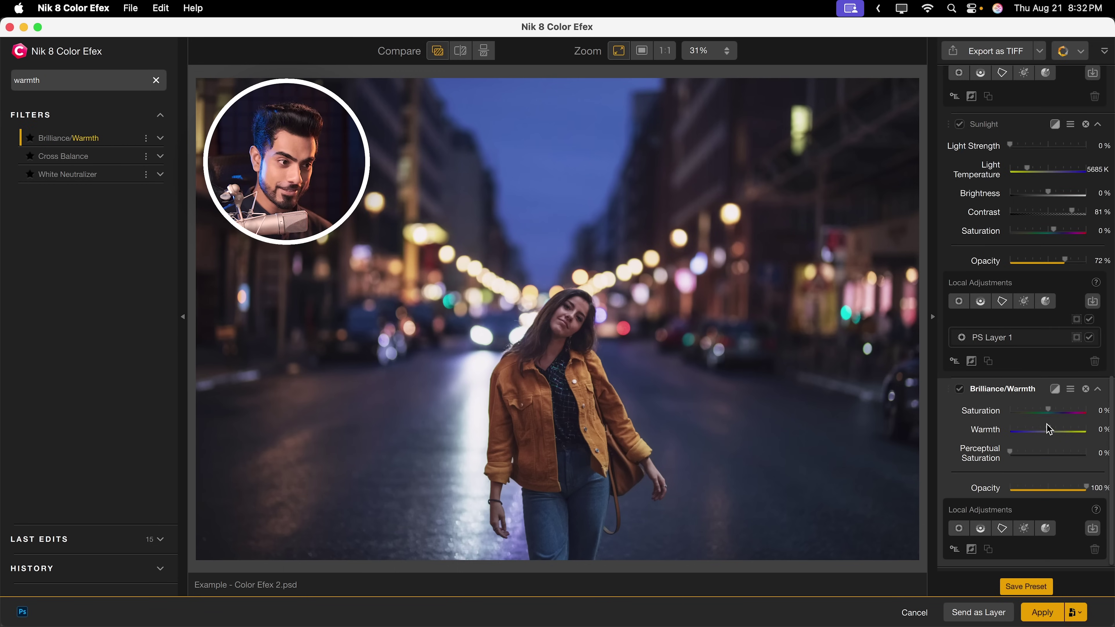
drag(1048, 430, 1052, 431)
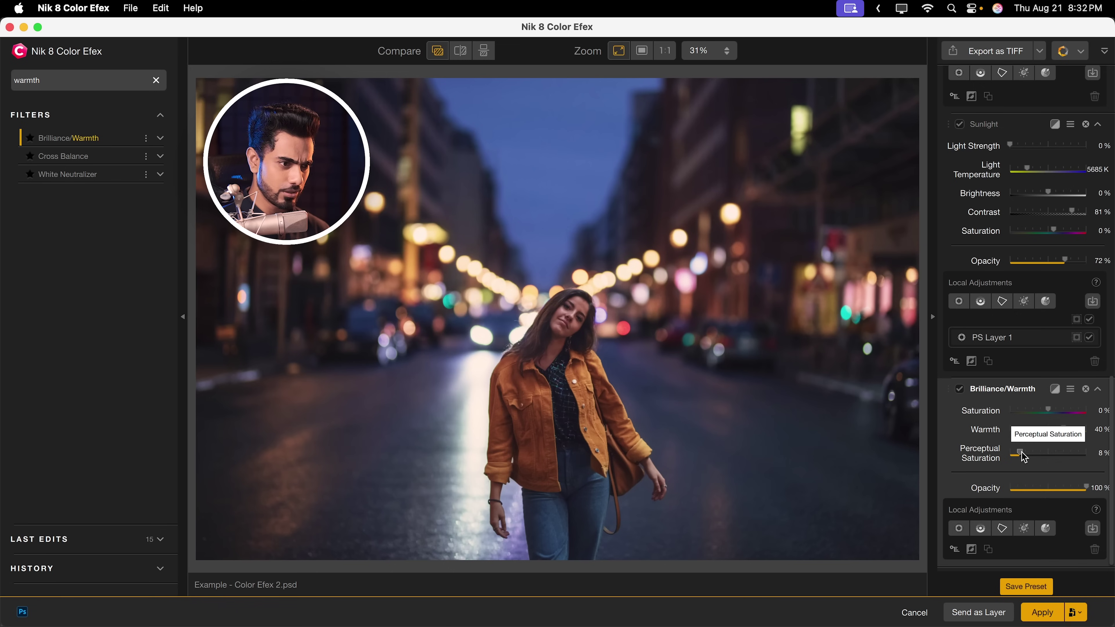
- Clear the search and add the Bleach Bypass, ClearView and Colorize filters
click(156, 80)
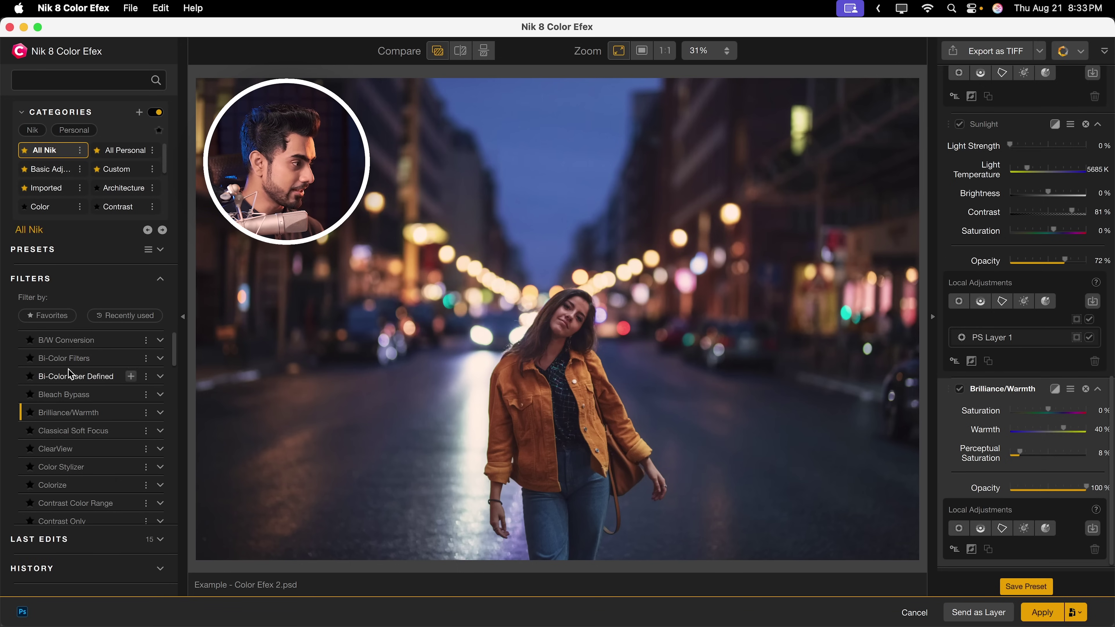
click(131, 395)
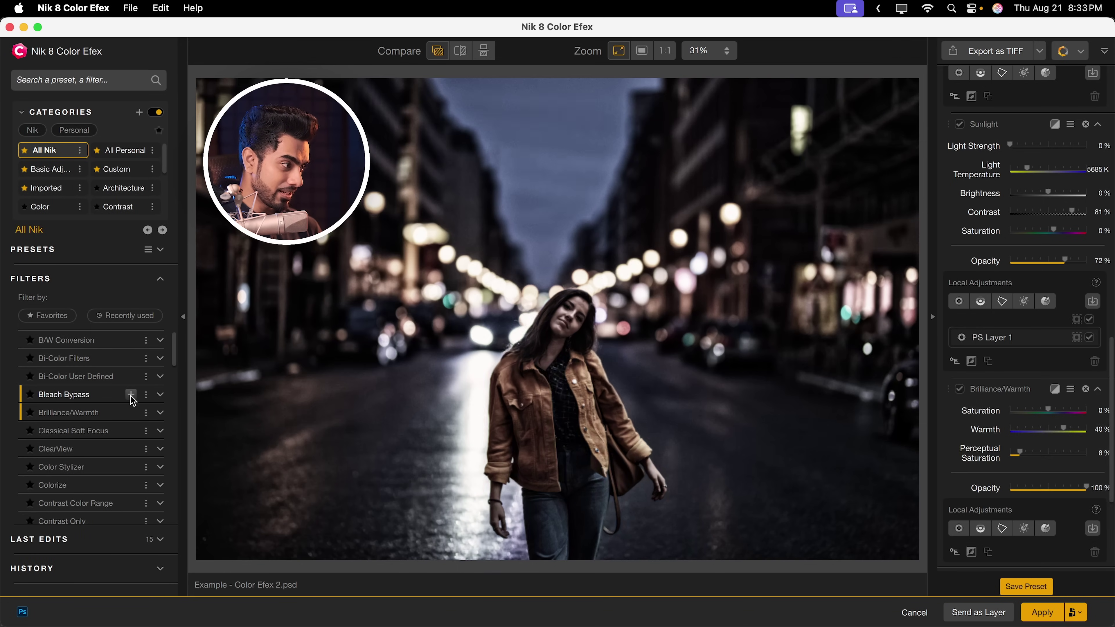
click(75, 447)
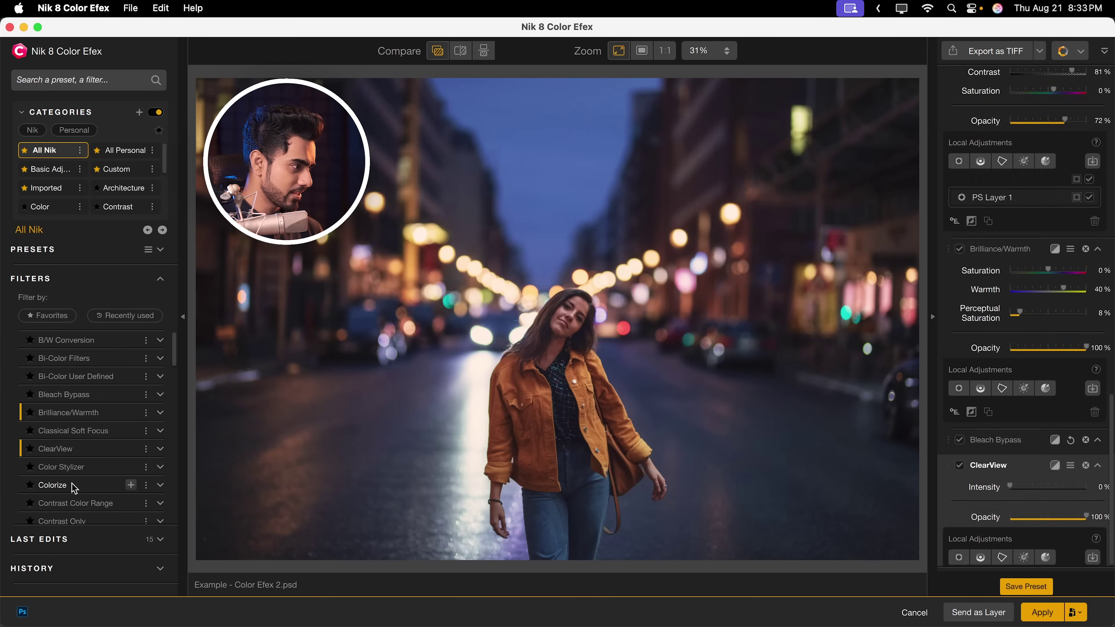
click(72, 487)
drag(175, 348, 177, 385)
- Add Detail Extractor and Duplex filters, lowering Duplex opacity from 100% to 64%
click(75, 445)
click(60, 465)
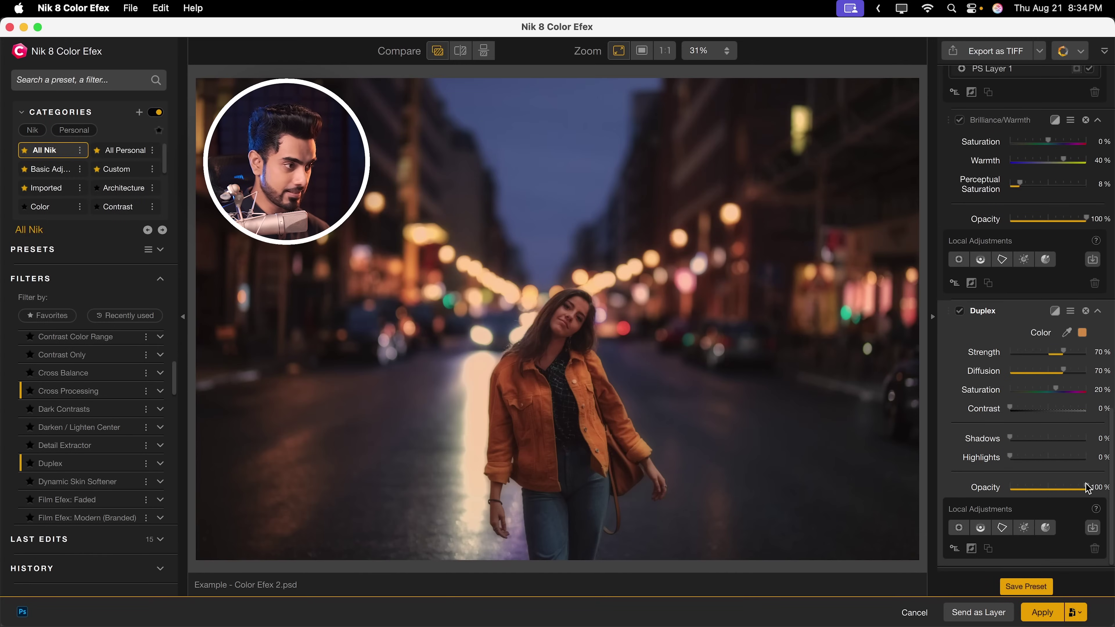
drag(1088, 488, 1079, 488)
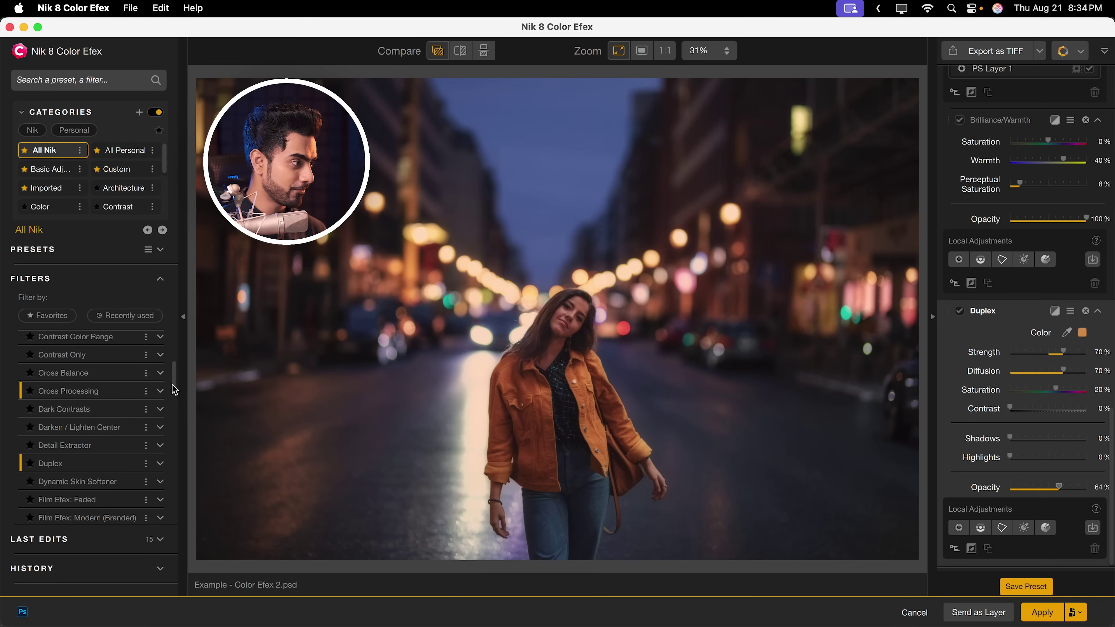
drag(171, 384, 176, 354)
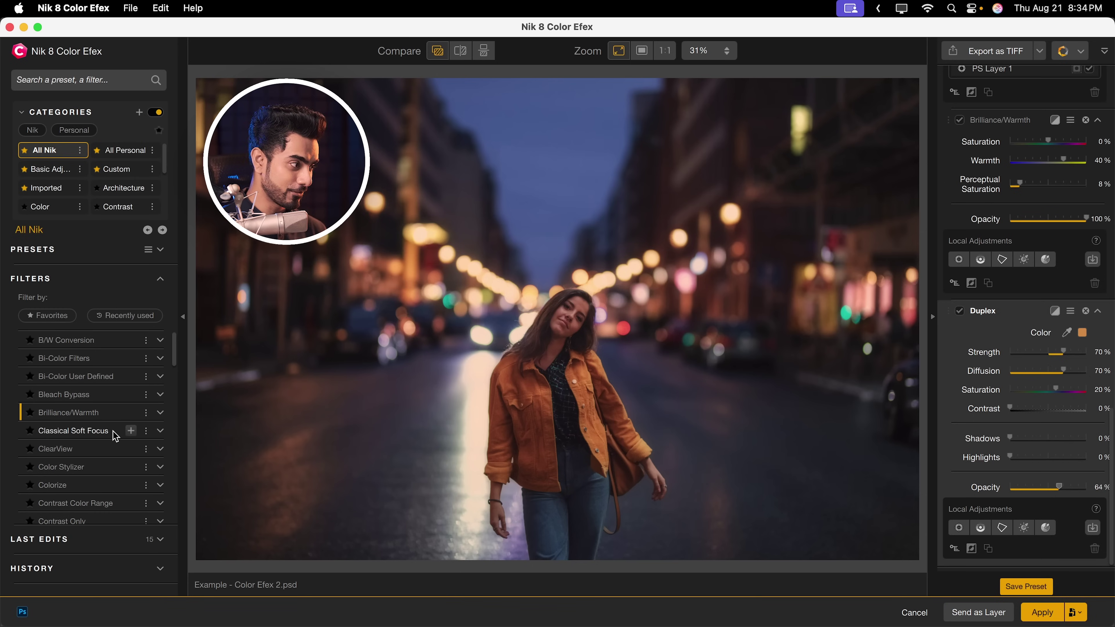
- Add Classical Soft Focus at 36% strength and import the PS Layer 1 mask
click(132, 431)
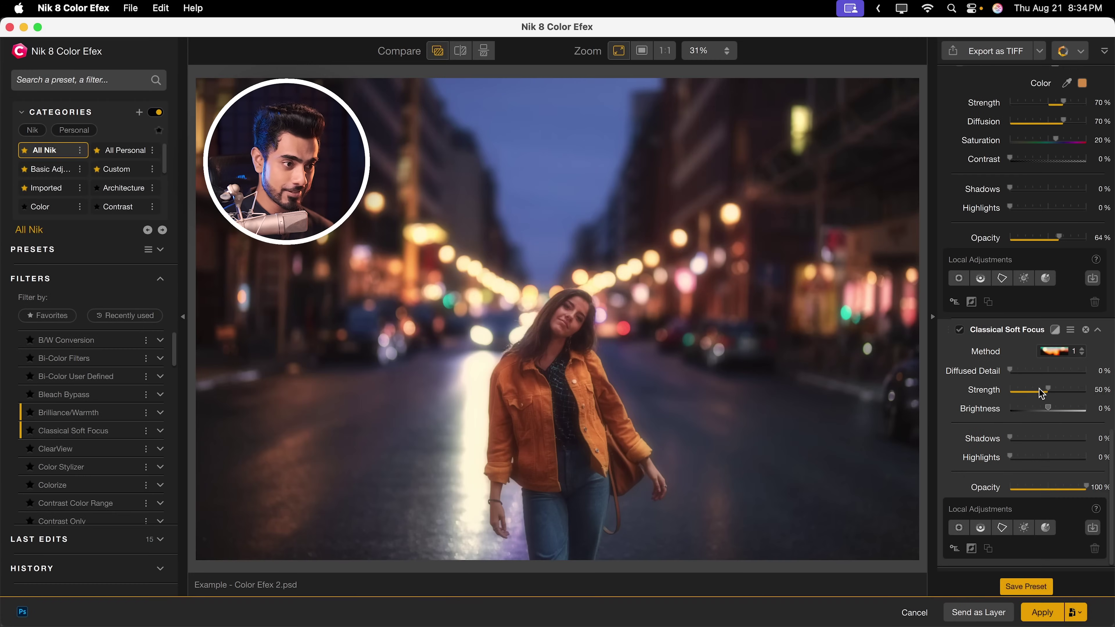
drag(1050, 391, 1037, 390)
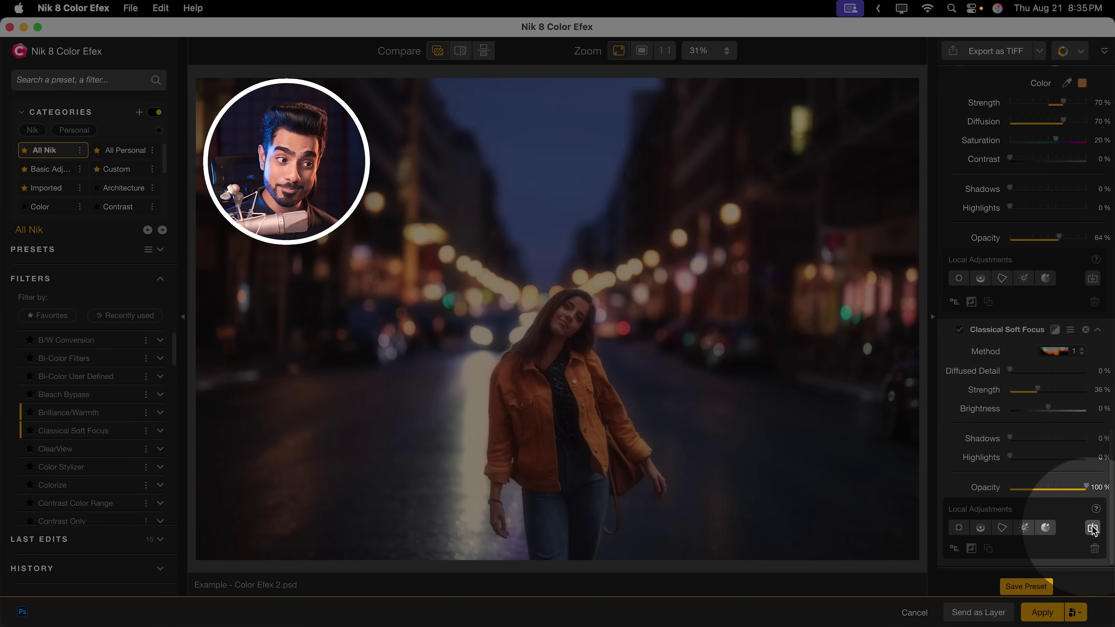
click(1093, 527)
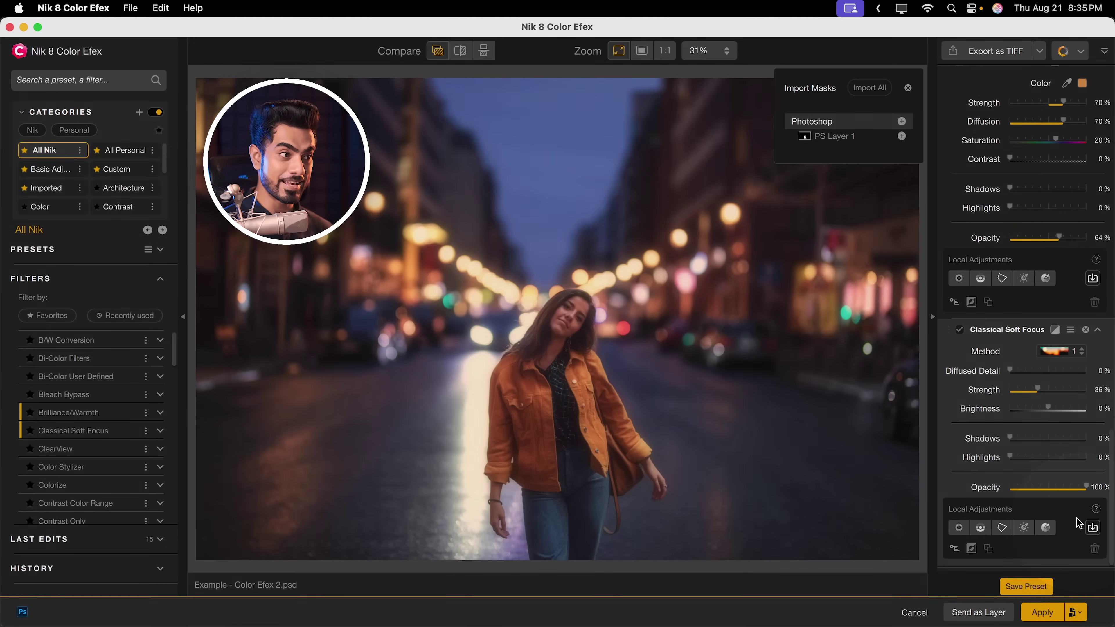
click(834, 139)
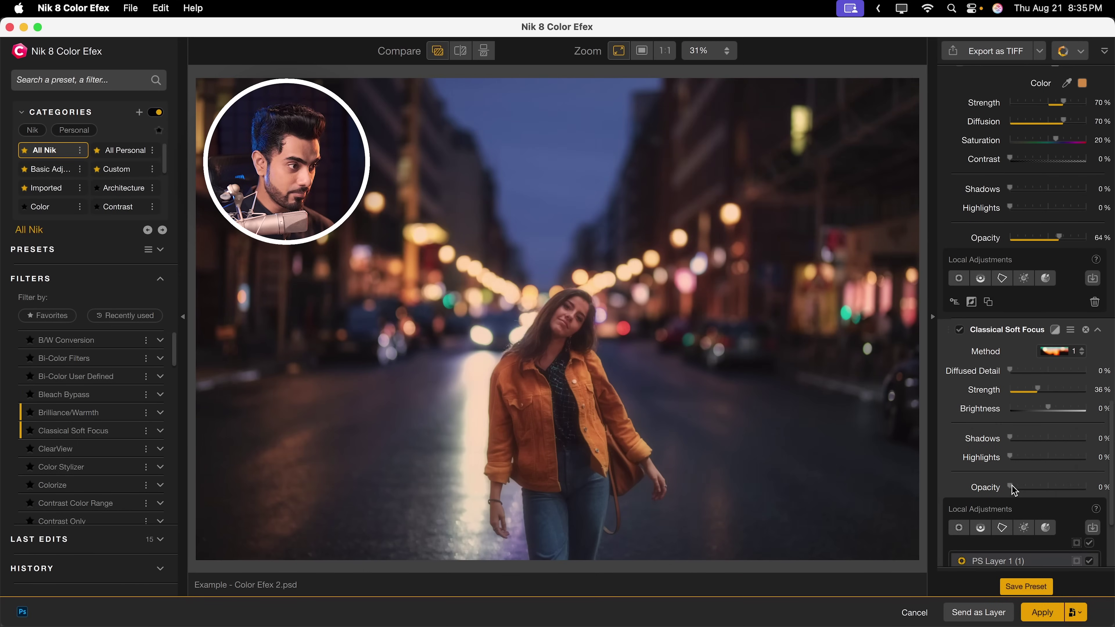
- Set the soft focus opacity to 100% and the PS Layer 1 mask opacity to 50%
drag(1010, 487, 1100, 491)
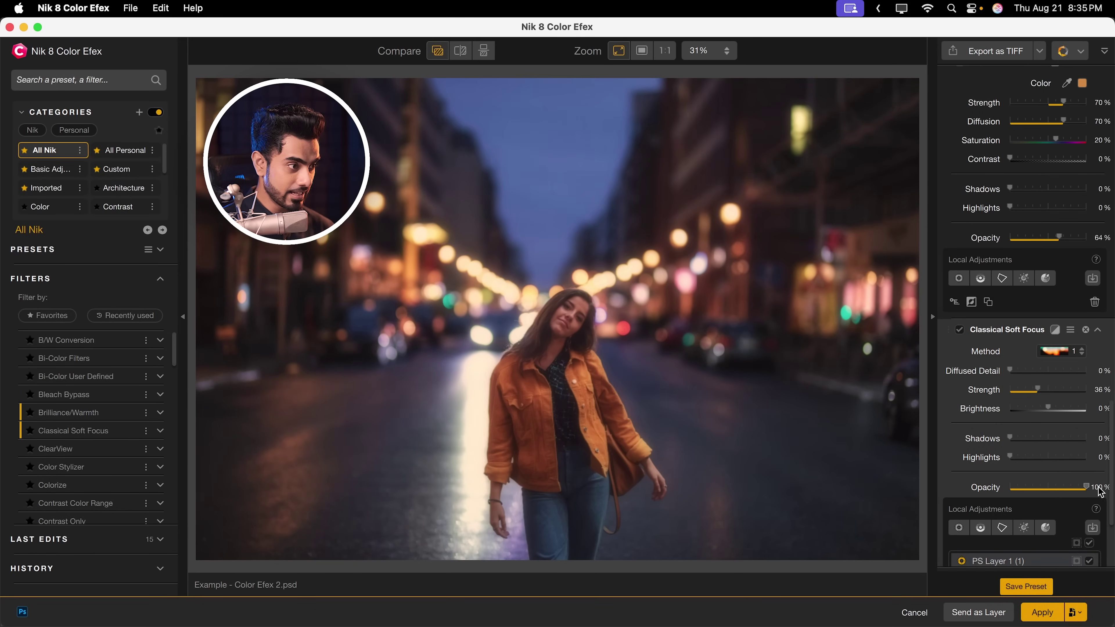
scroll(1091, 503, down, 5)
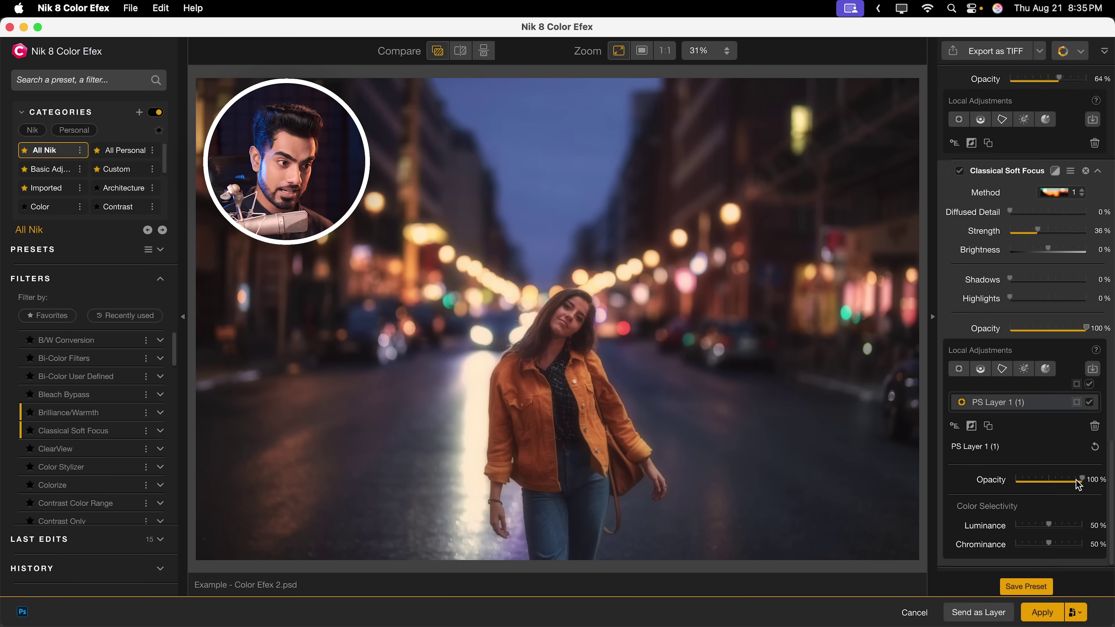
drag(1081, 482, 1049, 483)
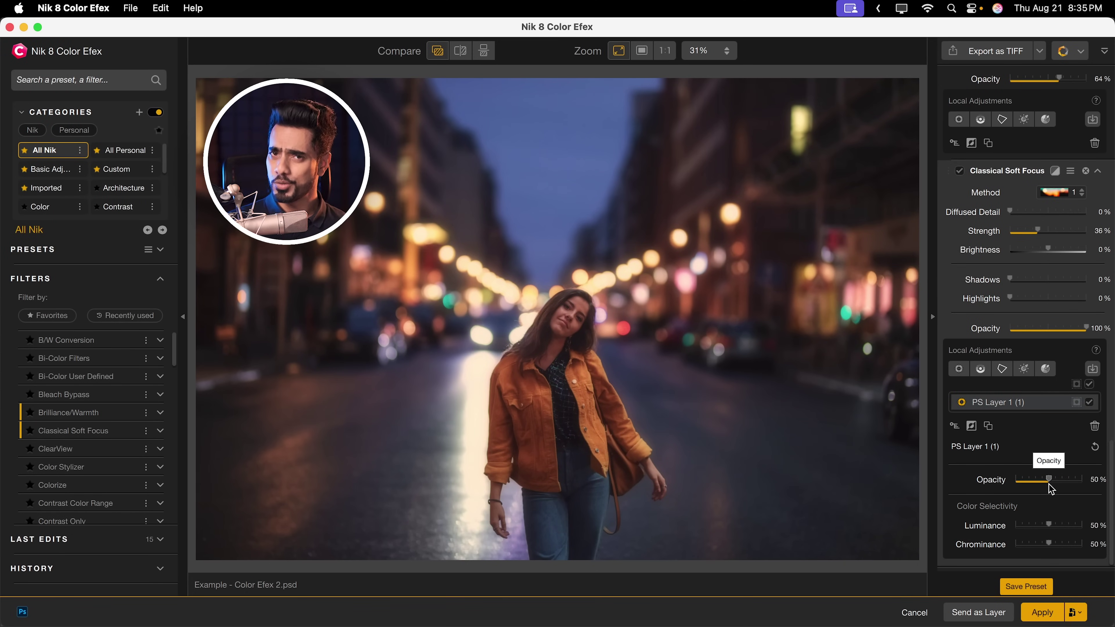
scroll(998, 500, up, 3)
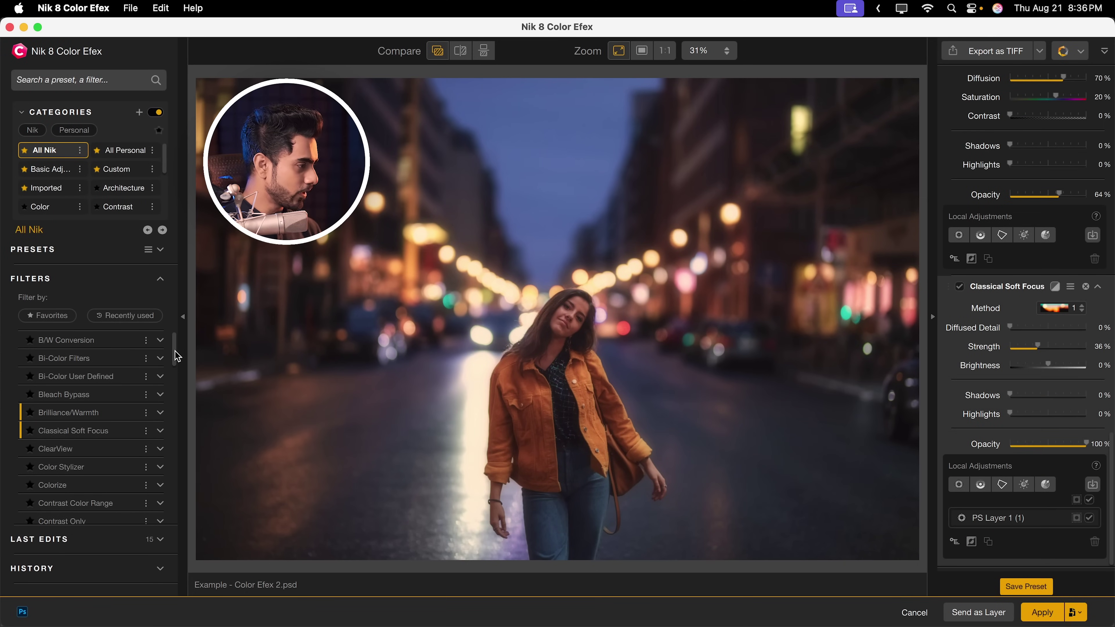
drag(175, 351, 173, 416)
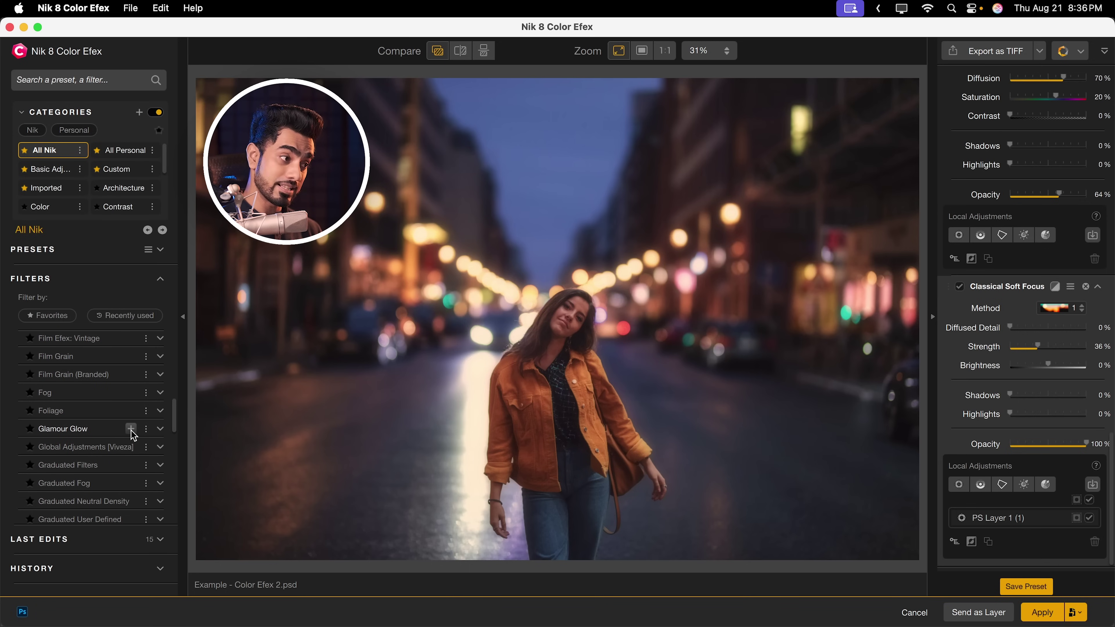
- Add Glamour Glow with Glow lowered to 18%, then add Global Adjustments [Viveza]
click(131, 429)
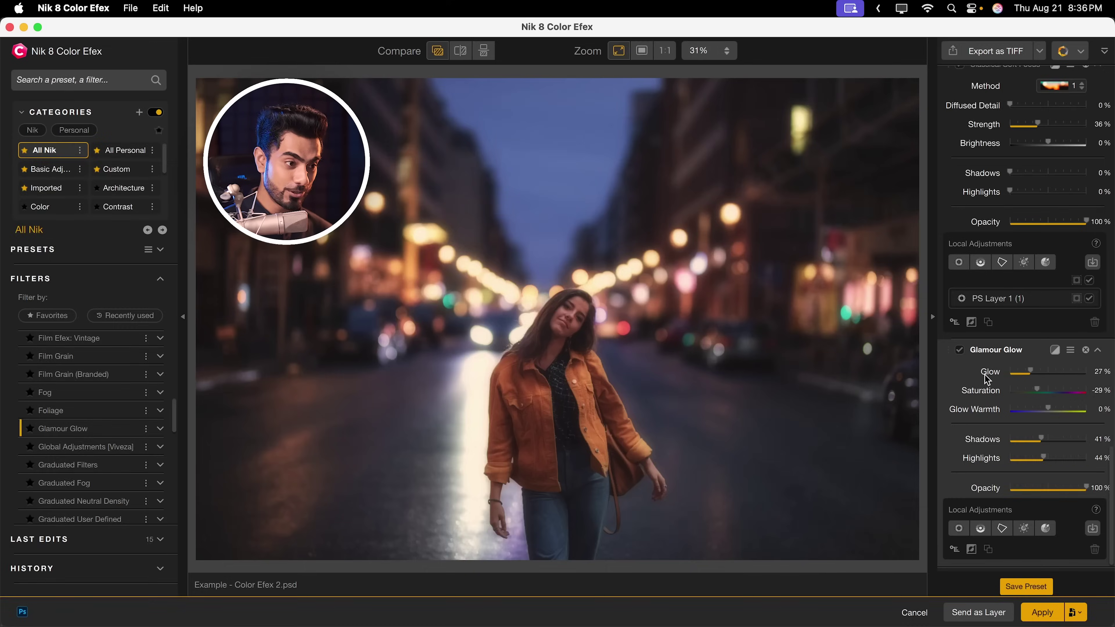
drag(1034, 376, 1024, 376)
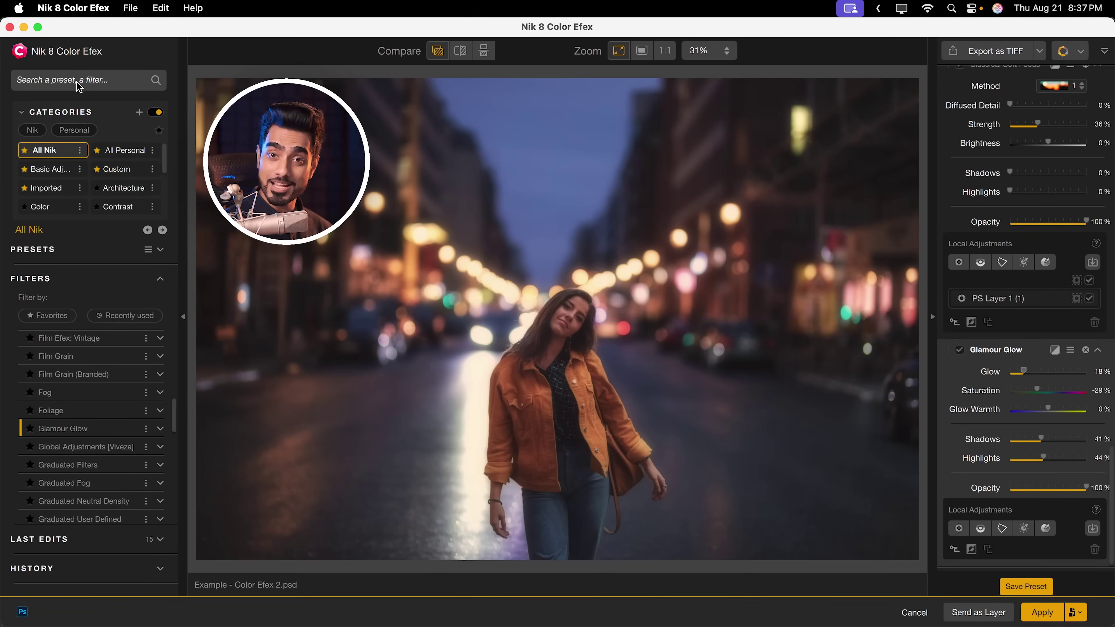
click(84, 88)
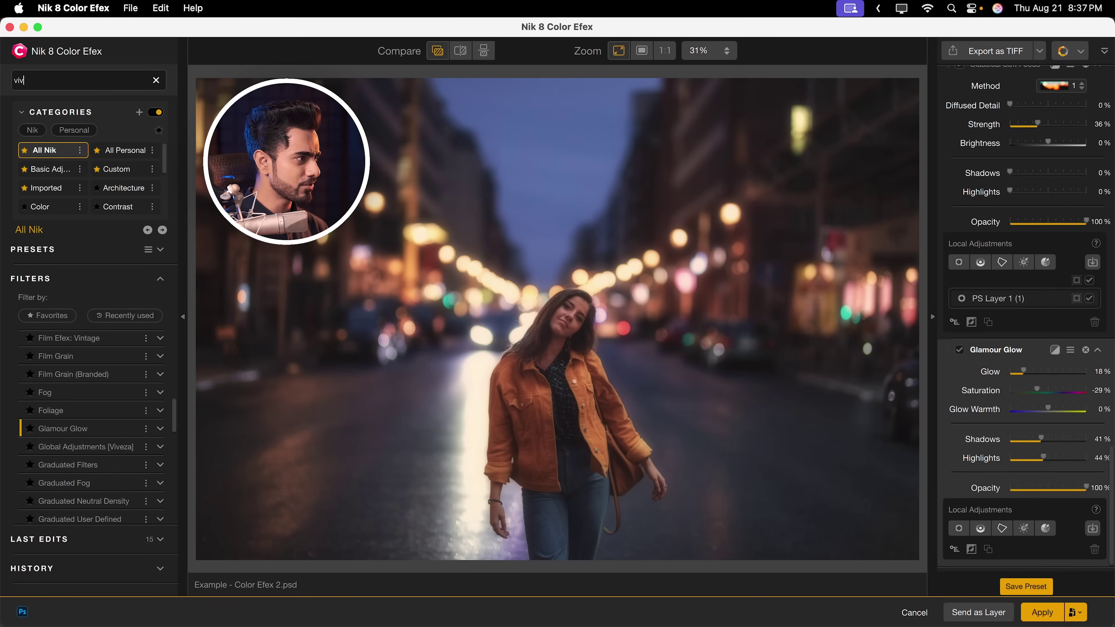
mouse_move(123, 139)
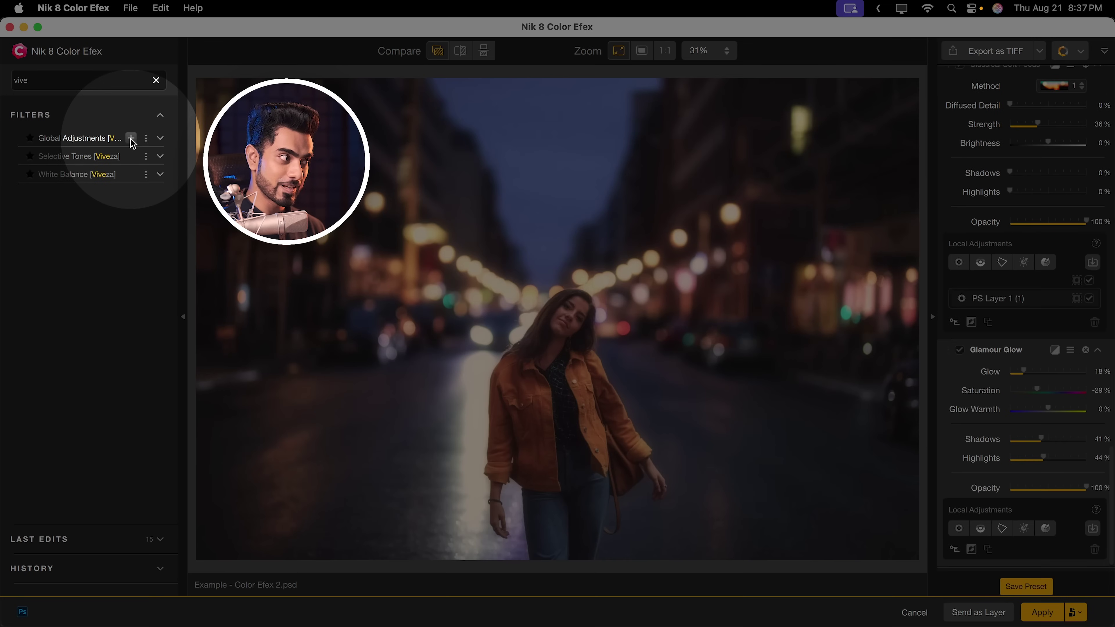
click(131, 138)
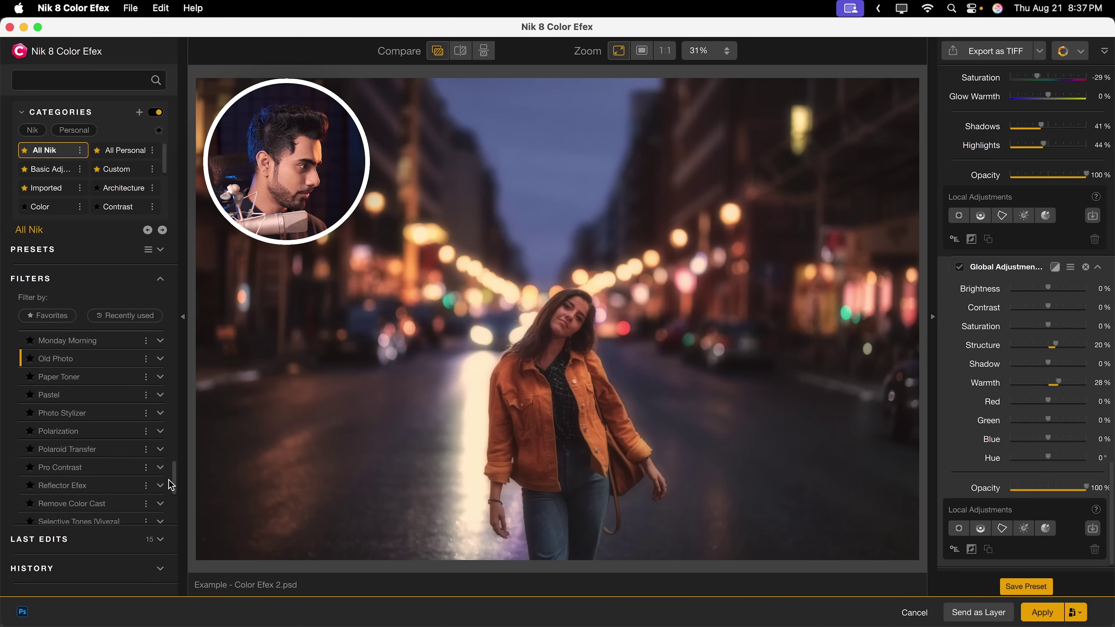
- Add Polarization with Shadows and Highlights at 100% and Strength settled at 128%
click(131, 435)
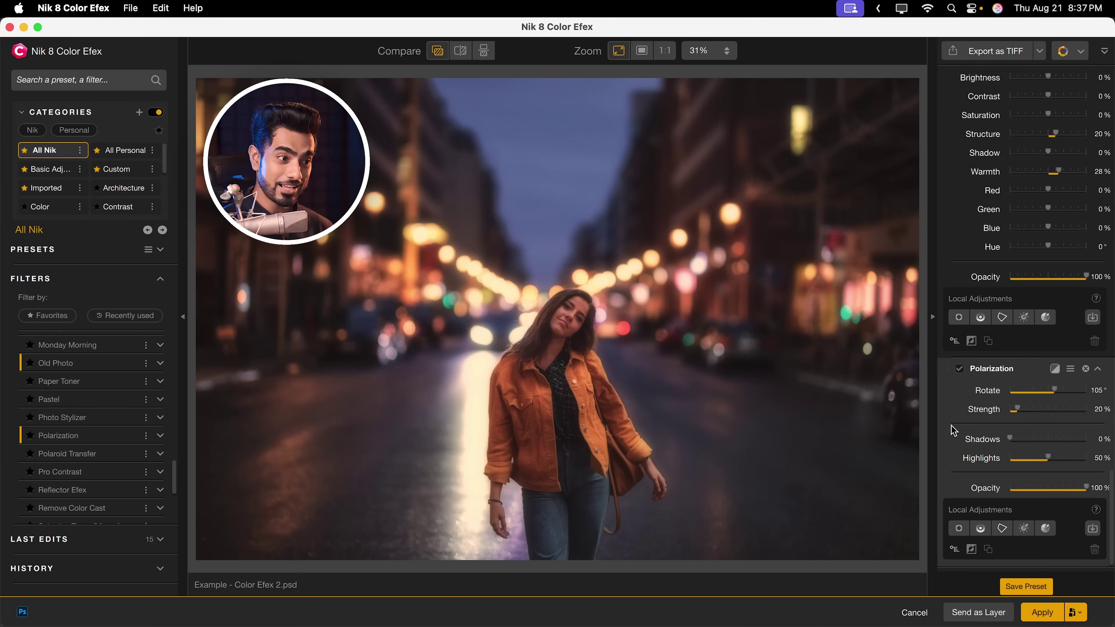
drag(1019, 410, 1099, 421)
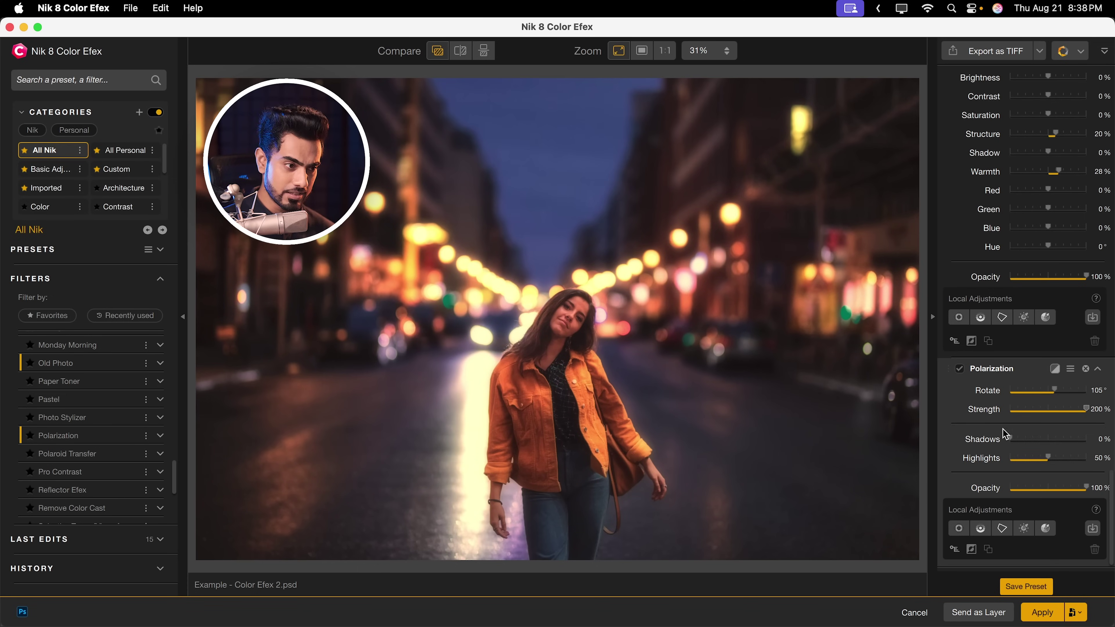
drag(1010, 440, 1113, 445)
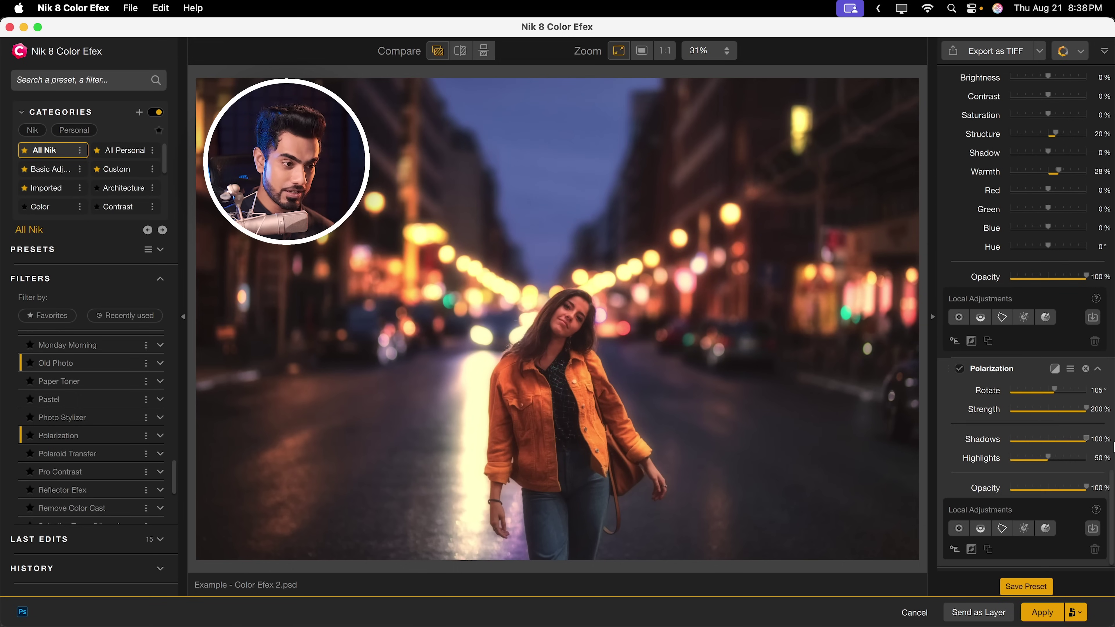
drag(1049, 459, 1113, 462)
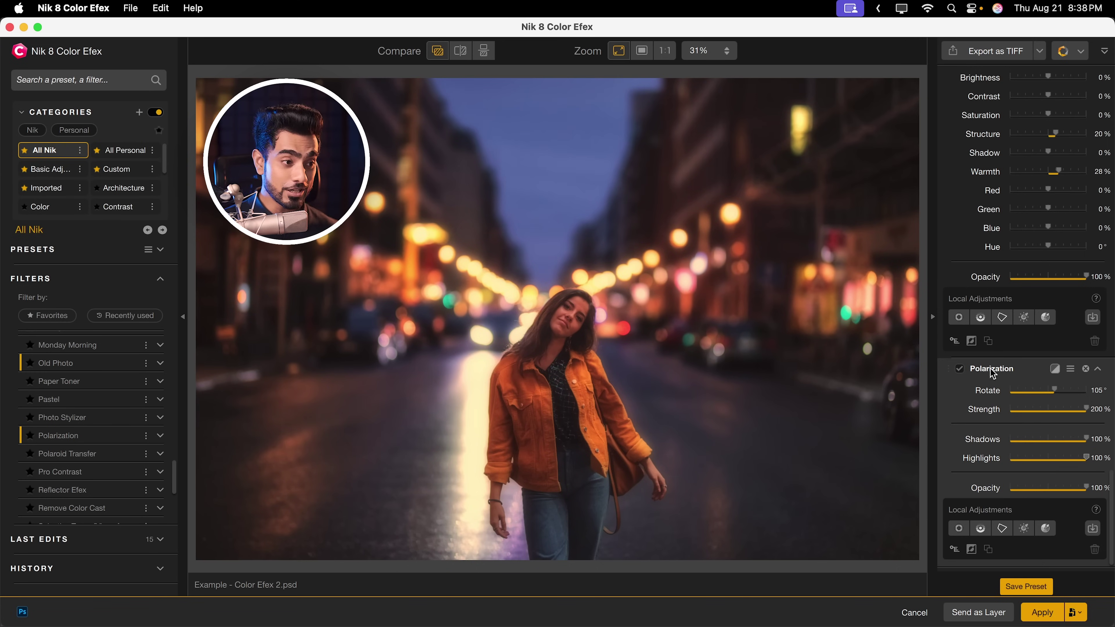
drag(1092, 414, 1058, 414)
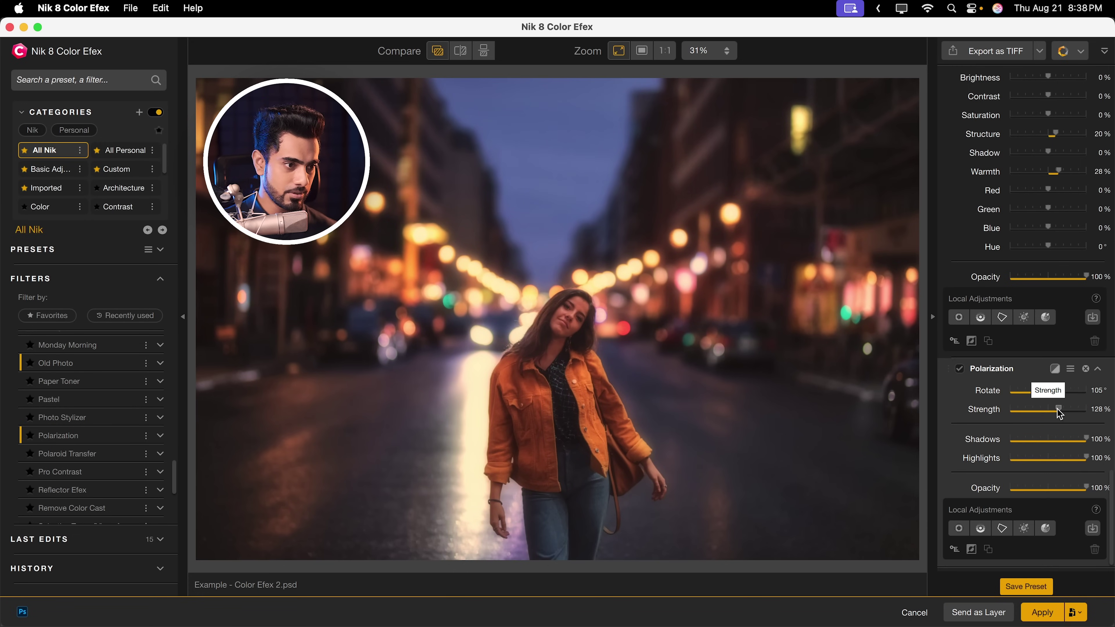
drag(175, 469, 172, 387)
- Add a second Duplex filter and fade its opacity to about 12%
click(131, 406)
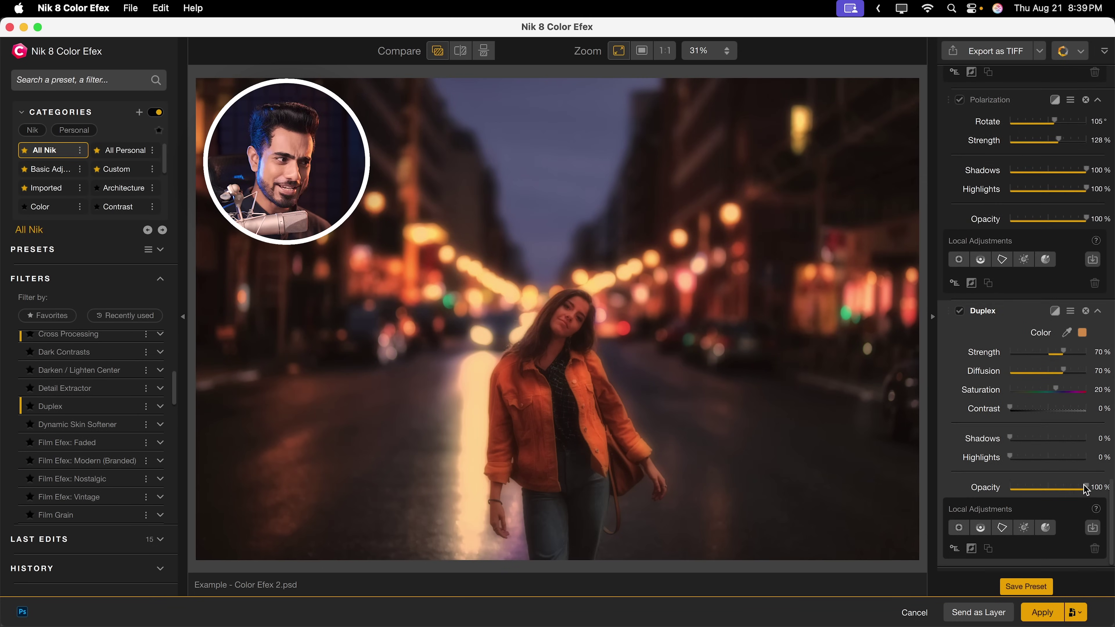
drag(1085, 488, 1014, 494)
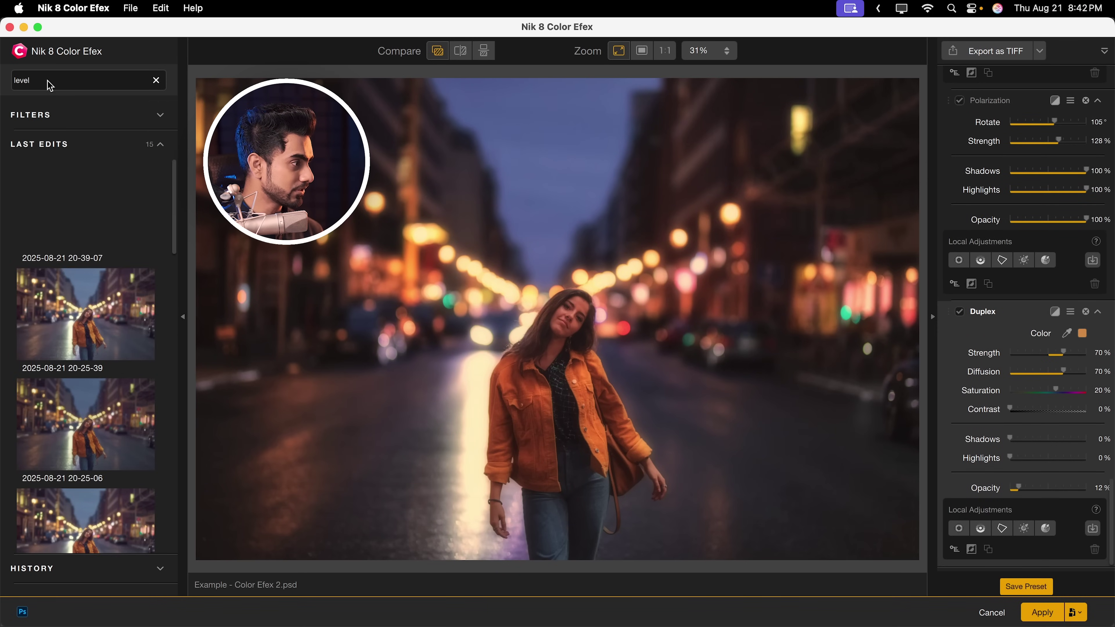
- Add Levels & Curves, pull in the white point and import the PS Layer 1 mask
click(63, 113)
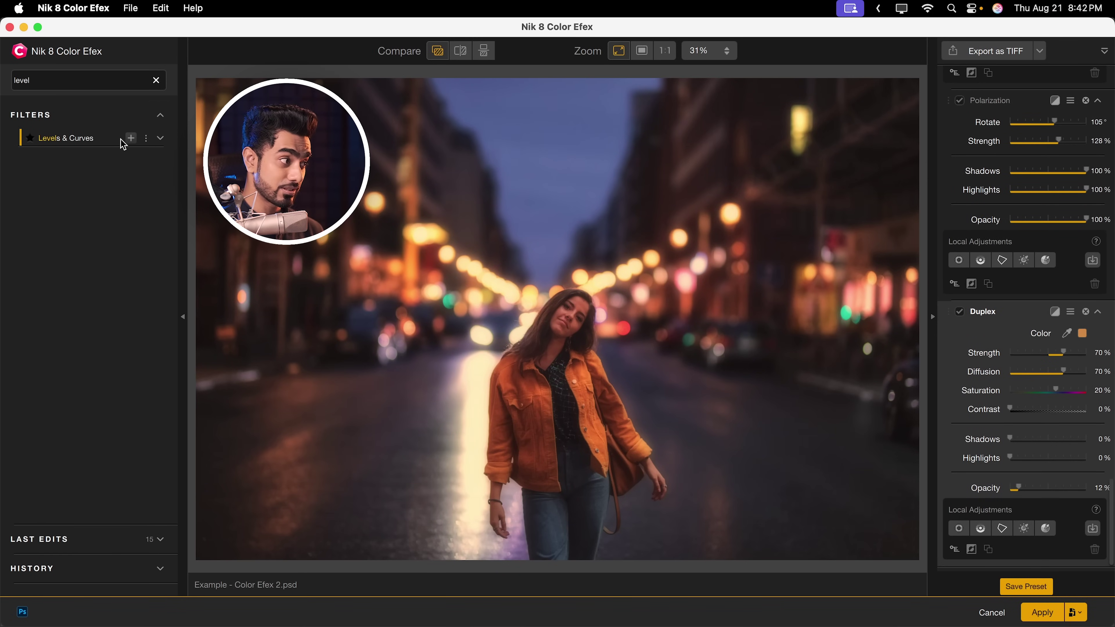
click(131, 138)
scroll(1095, 548, down, 7)
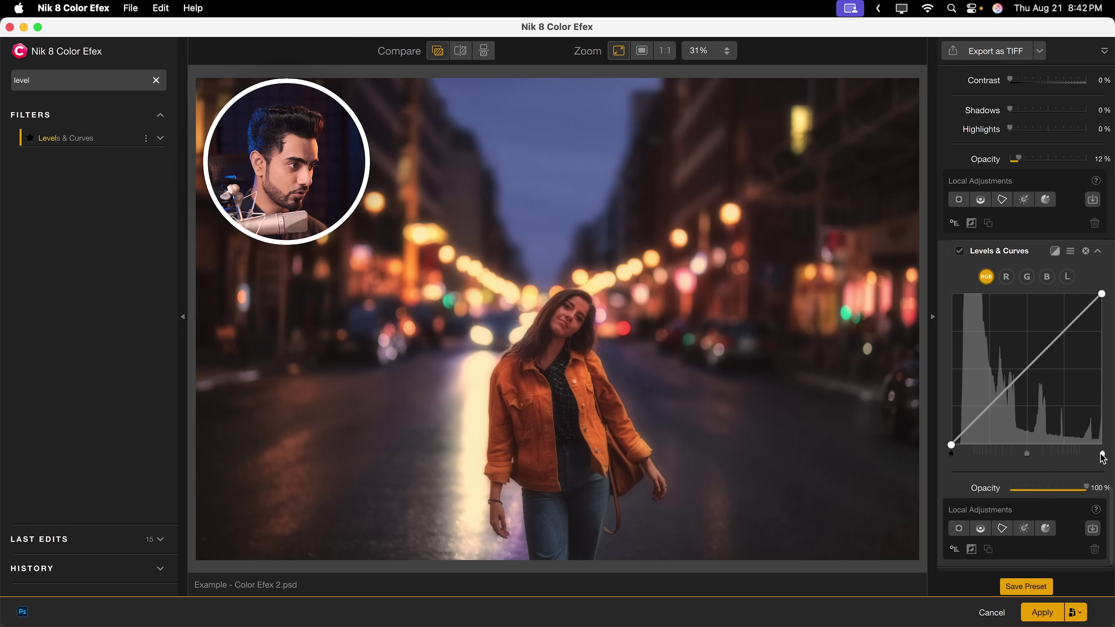
drag(1103, 456, 1089, 456)
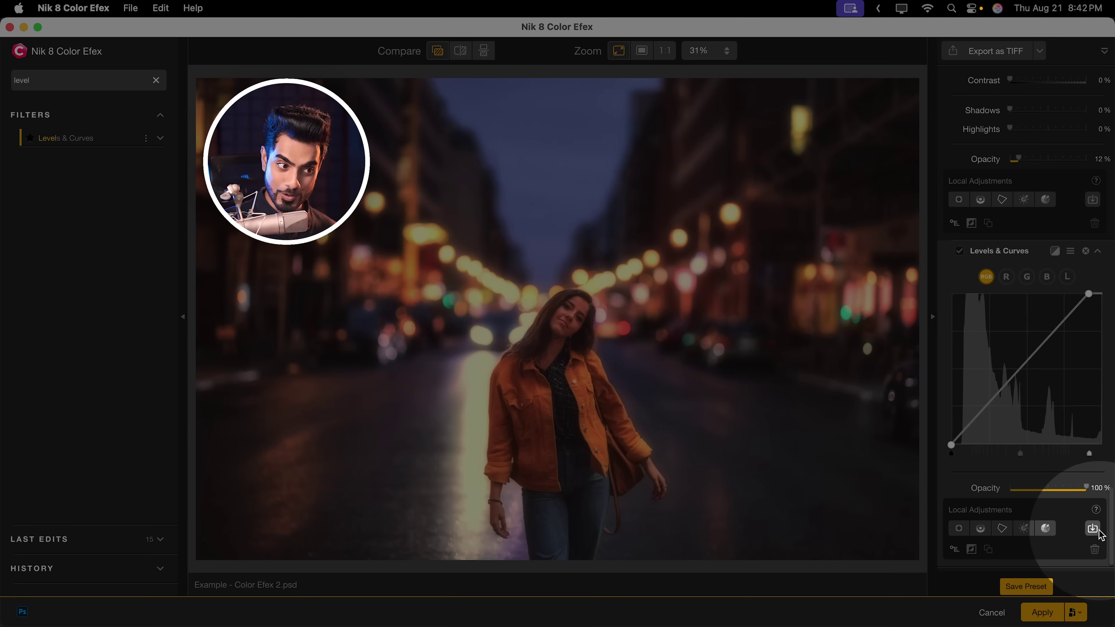
click(1092, 528)
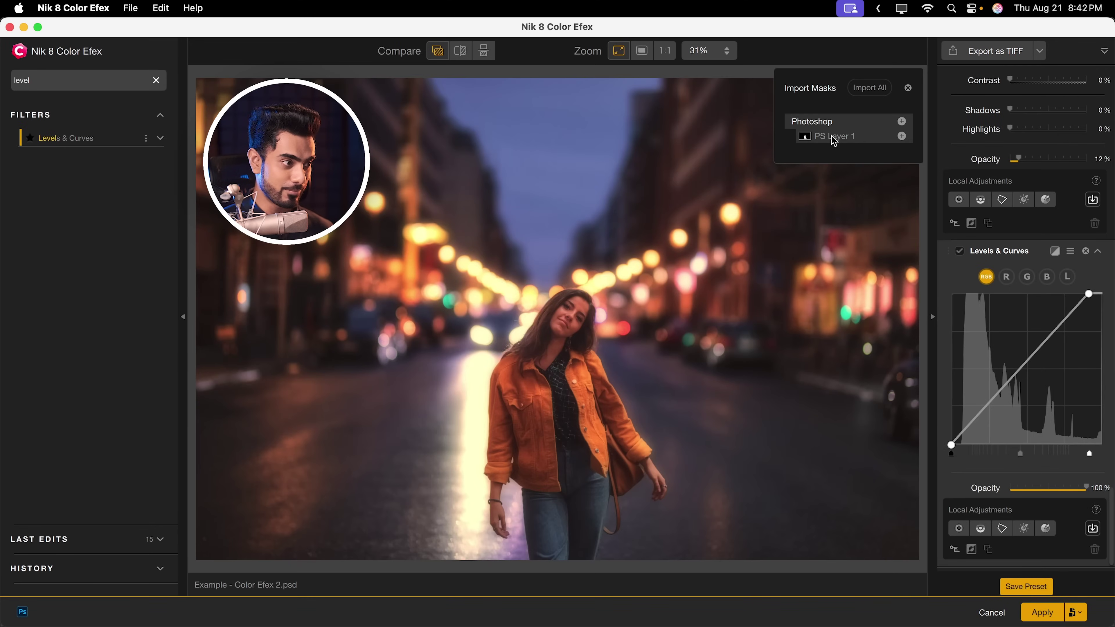
click(833, 138)
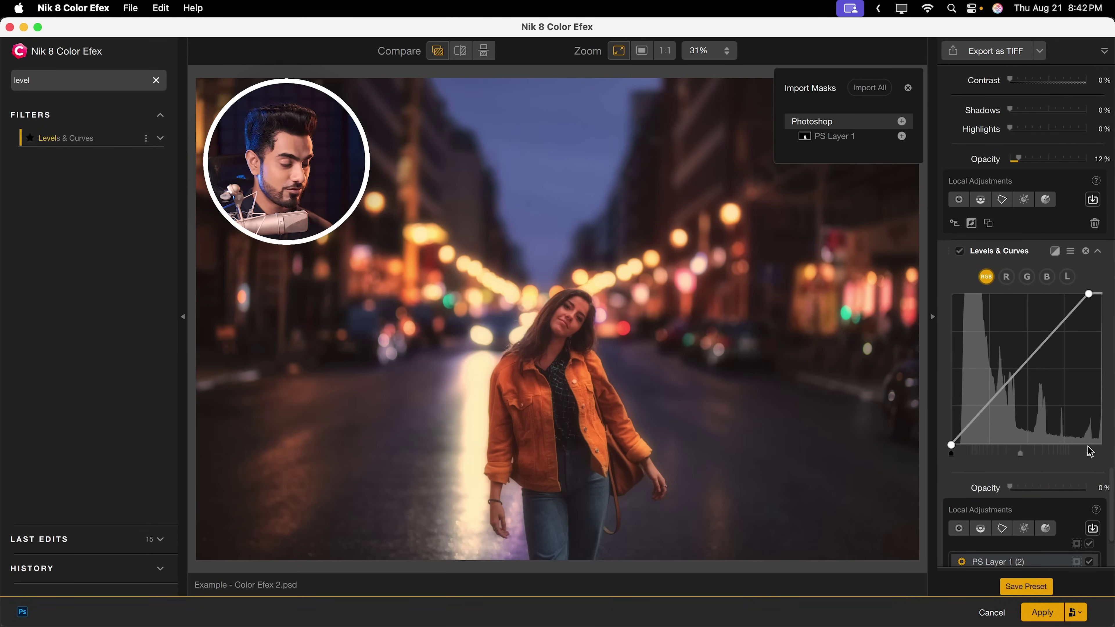
- Fine-tune the white point, add two RGB curve points and apply the edits to Photoshop
drag(1091, 455, 1098, 453)
click(1062, 328)
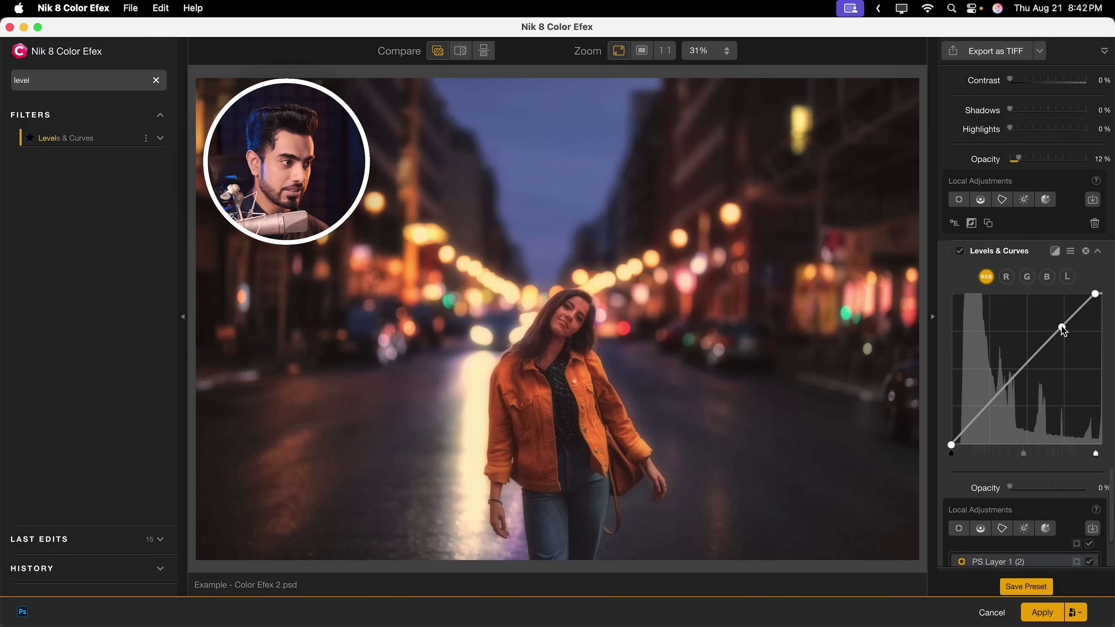
click(1005, 385)
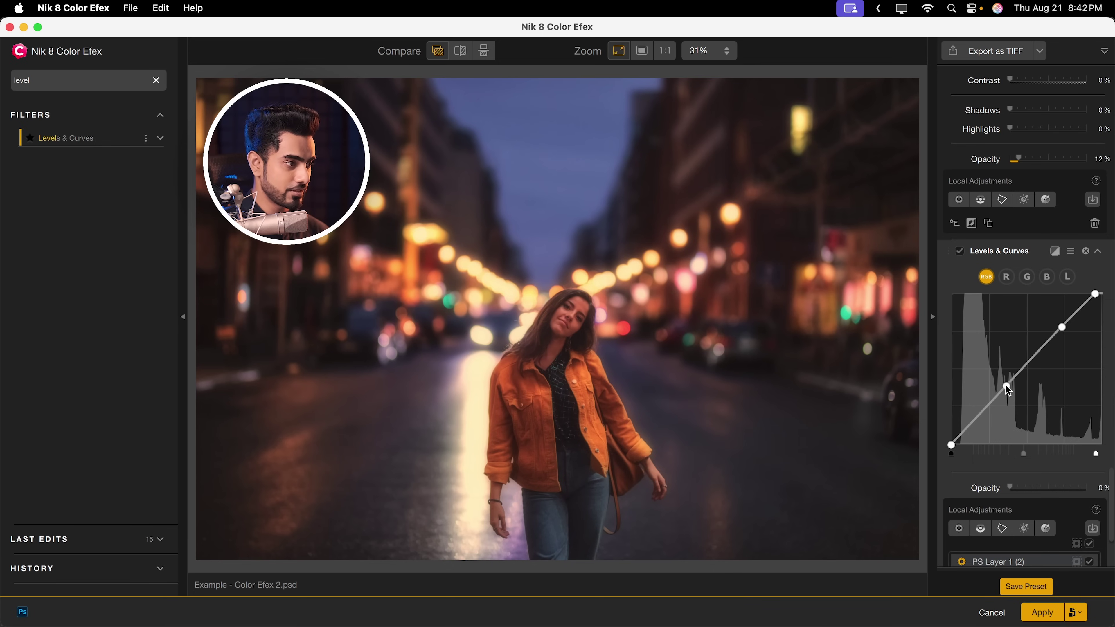
click(1043, 613)
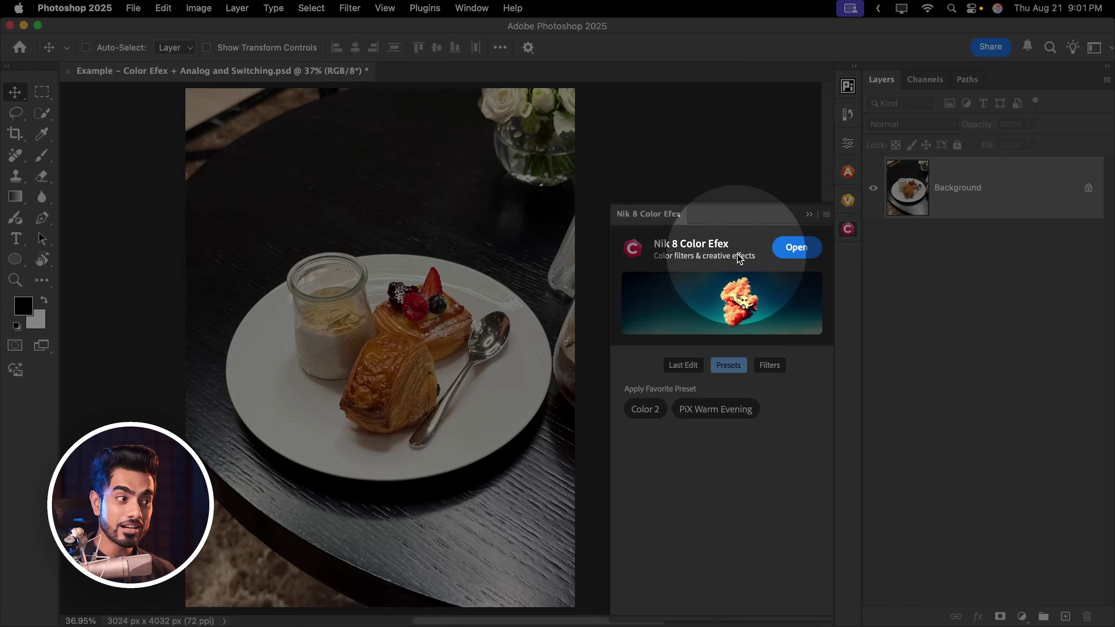
- Launch Color Efex on the pastry photo from the Photoshop Nik panel
click(795, 247)
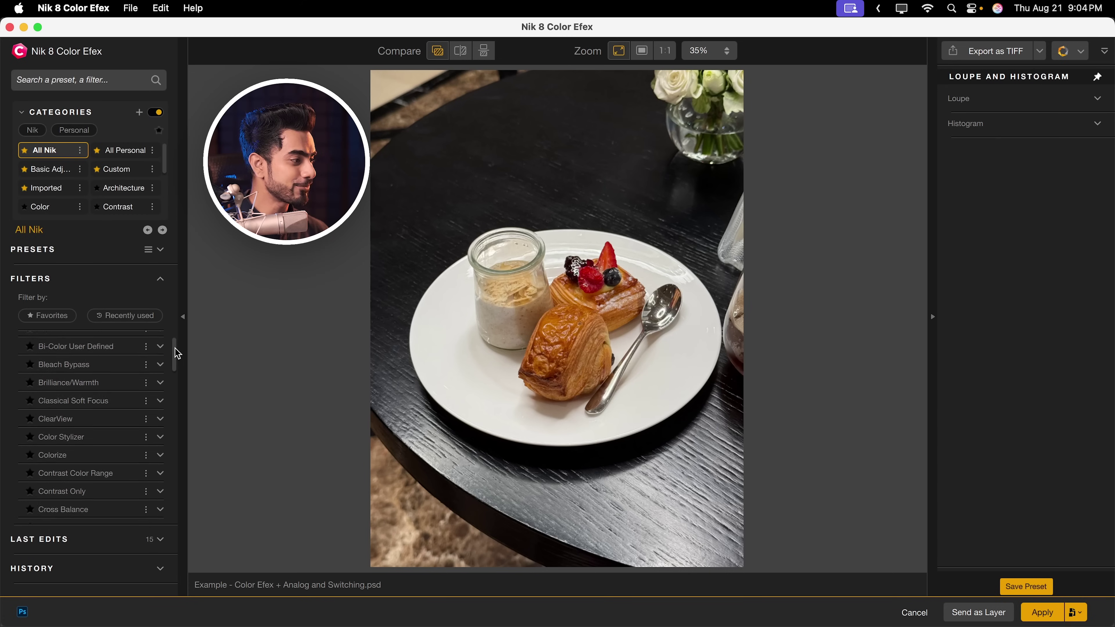
- Add Film Efex: Modern with Agfa Optima 400, raising curve highlights and deepening shadows
drag(177, 352, 172, 398)
click(132, 365)
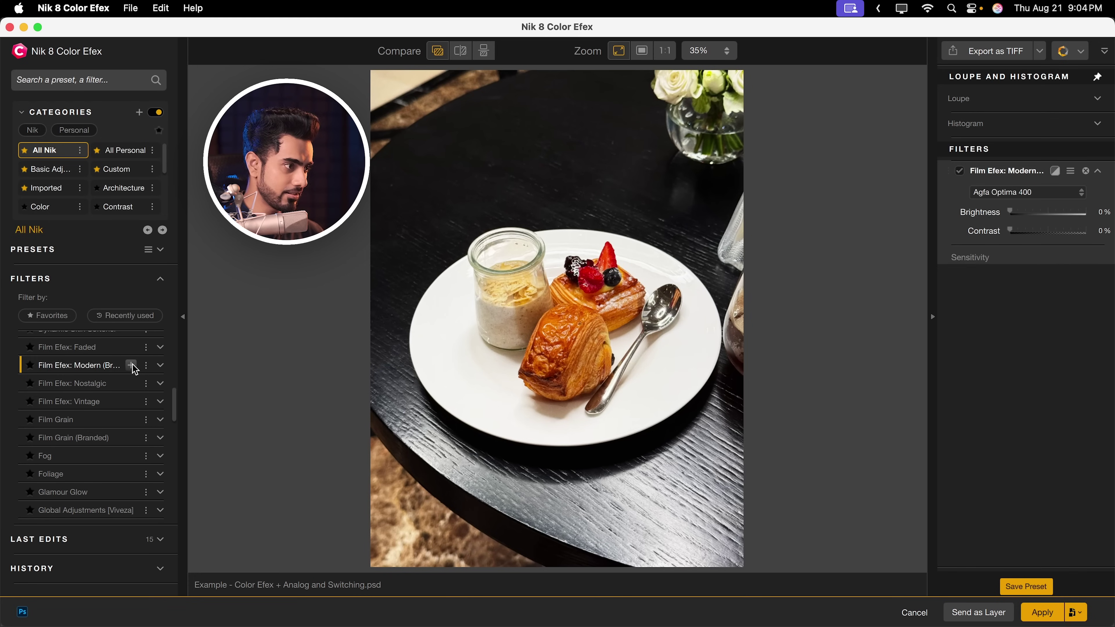
click(1056, 98)
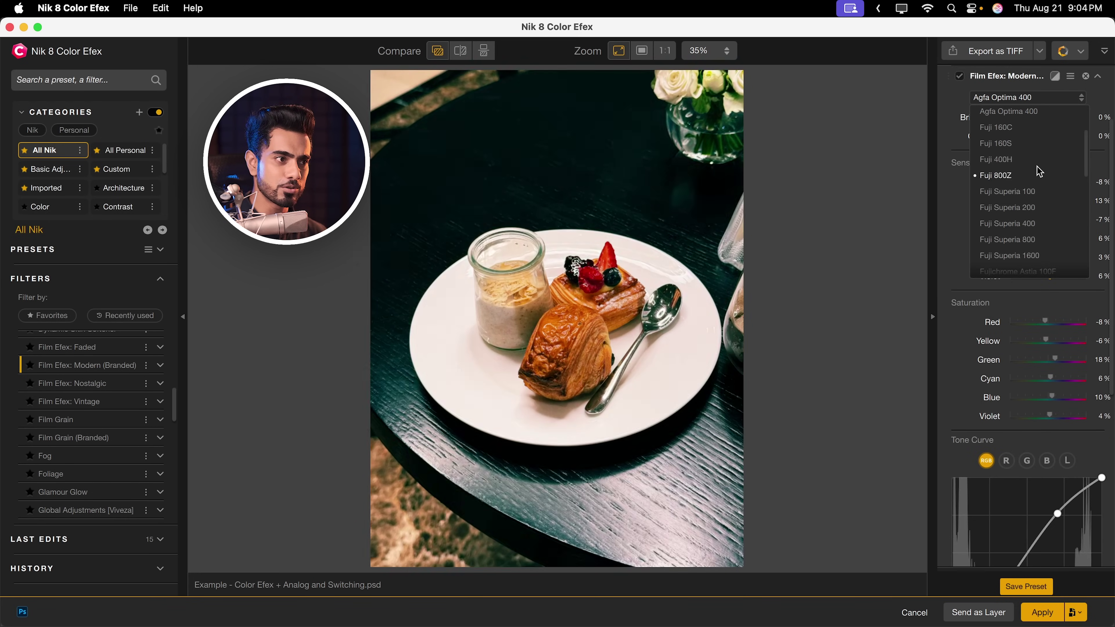
click(950, 130)
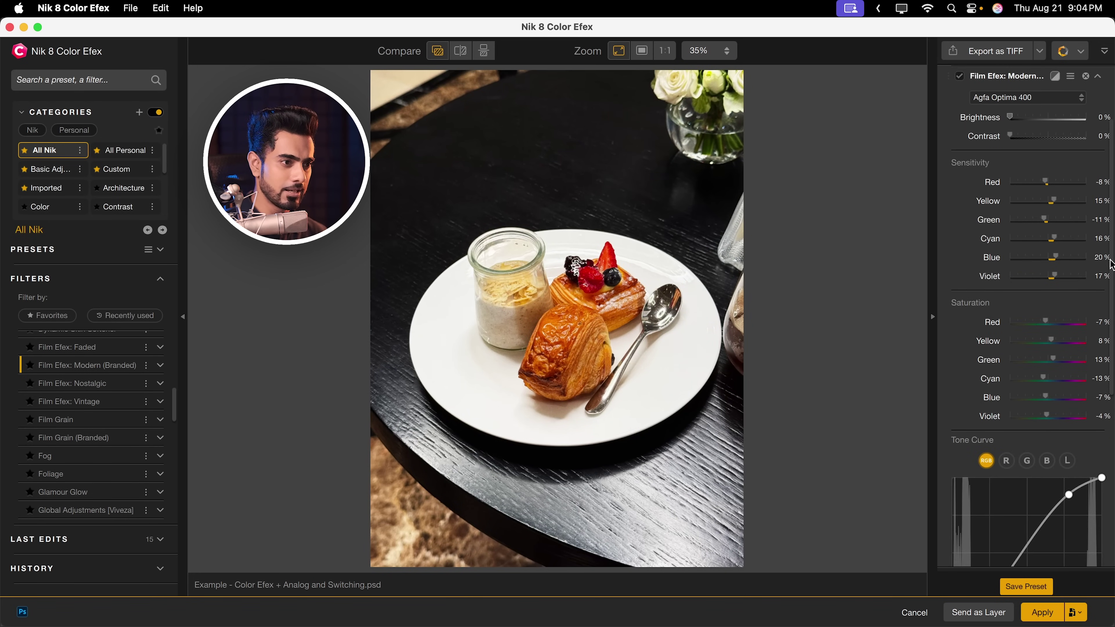
scroll(1090, 358, down, 5)
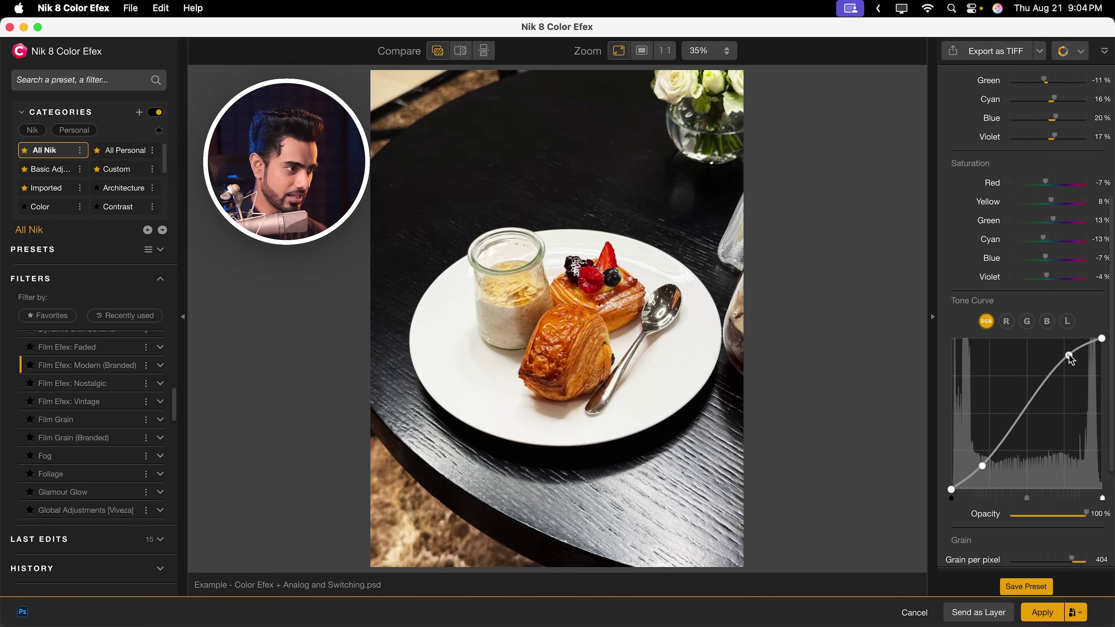
drag(1072, 360, 1072, 364)
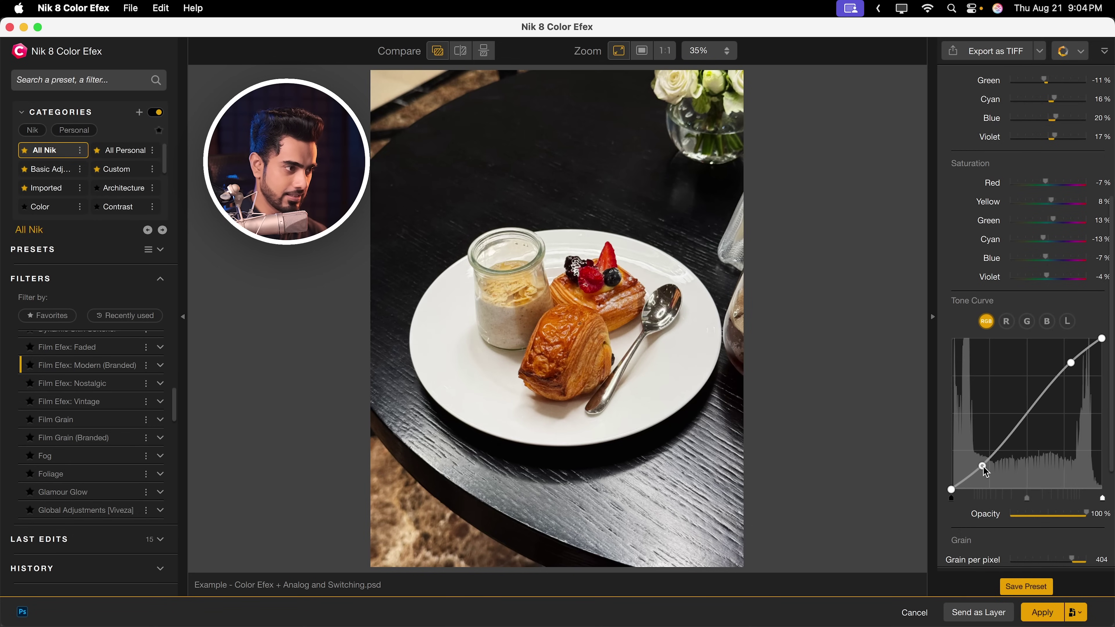
drag(985, 472, 987, 473)
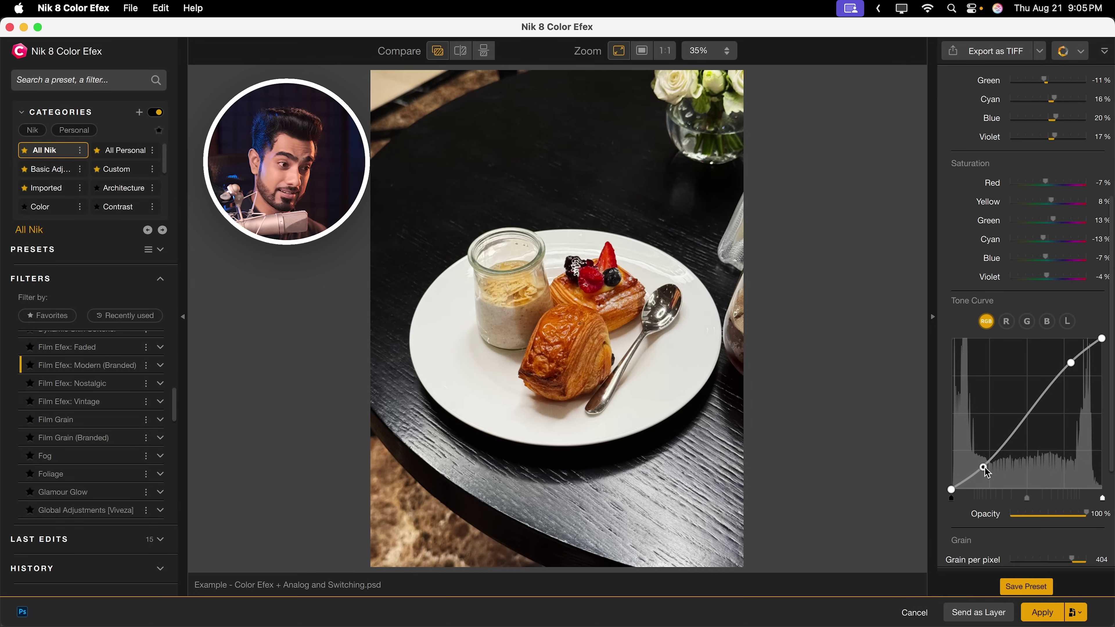
- Add a Global Adjustments [Viveza] filter below the film look and set Warmth to 20%
click(50, 83)
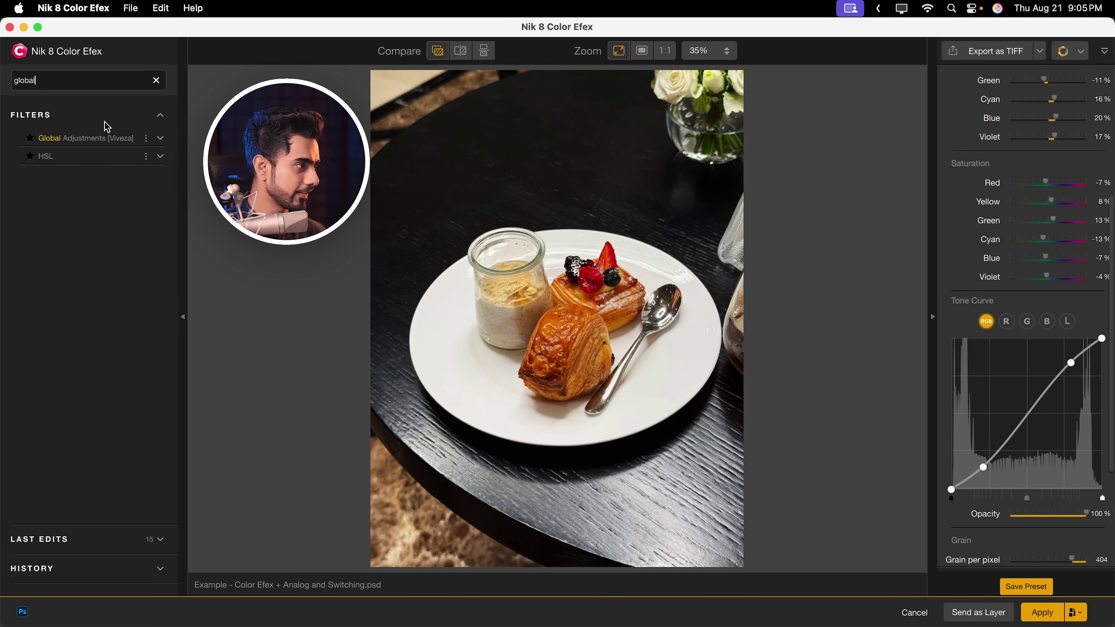
click(128, 138)
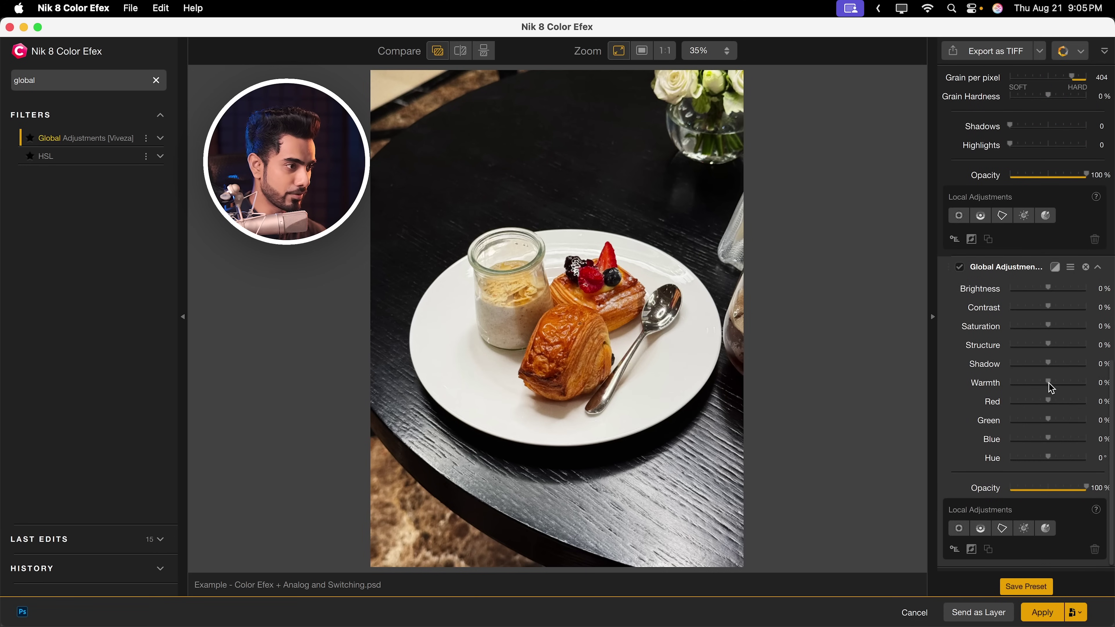
drag(1054, 386, 1056, 388)
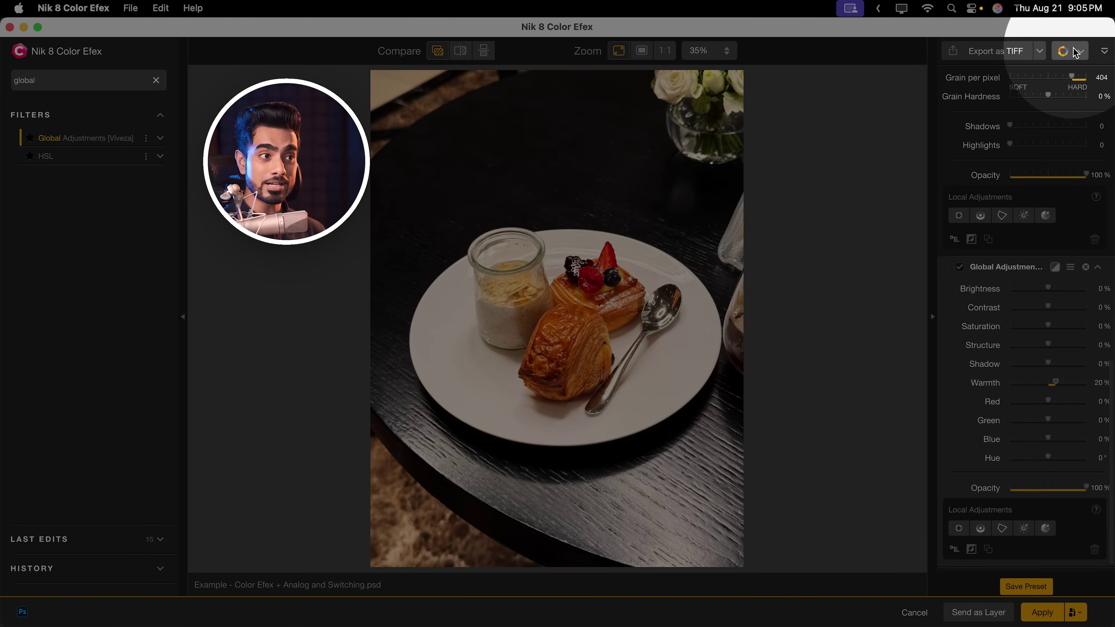
- Switch the pastry photo to Nik 8 Analog Efex and expand its Filters list
click(1074, 55)
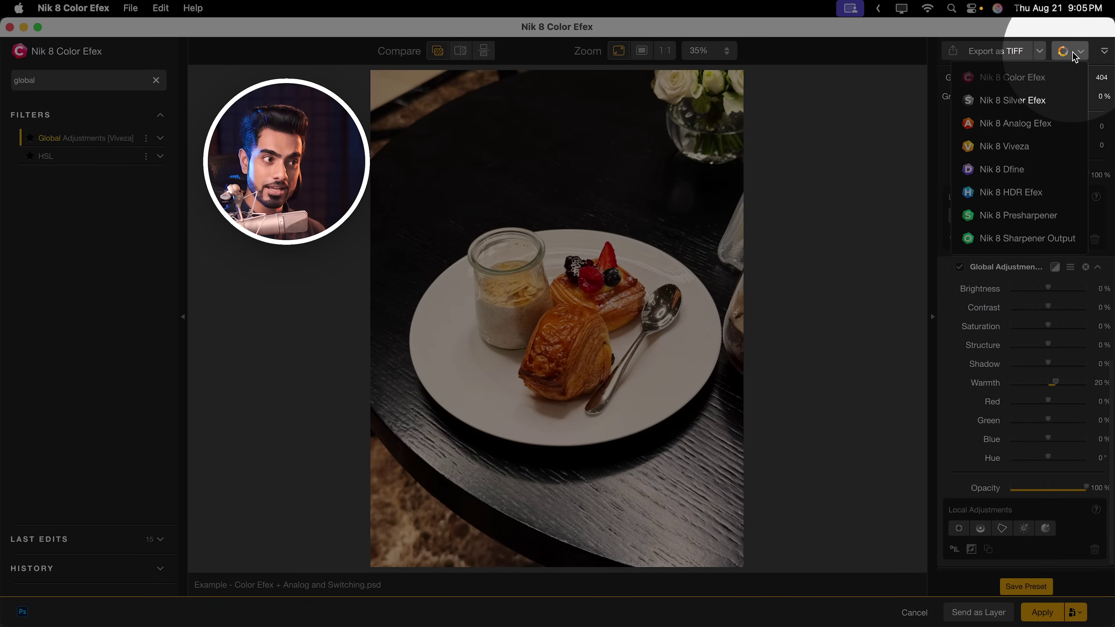
click(1037, 124)
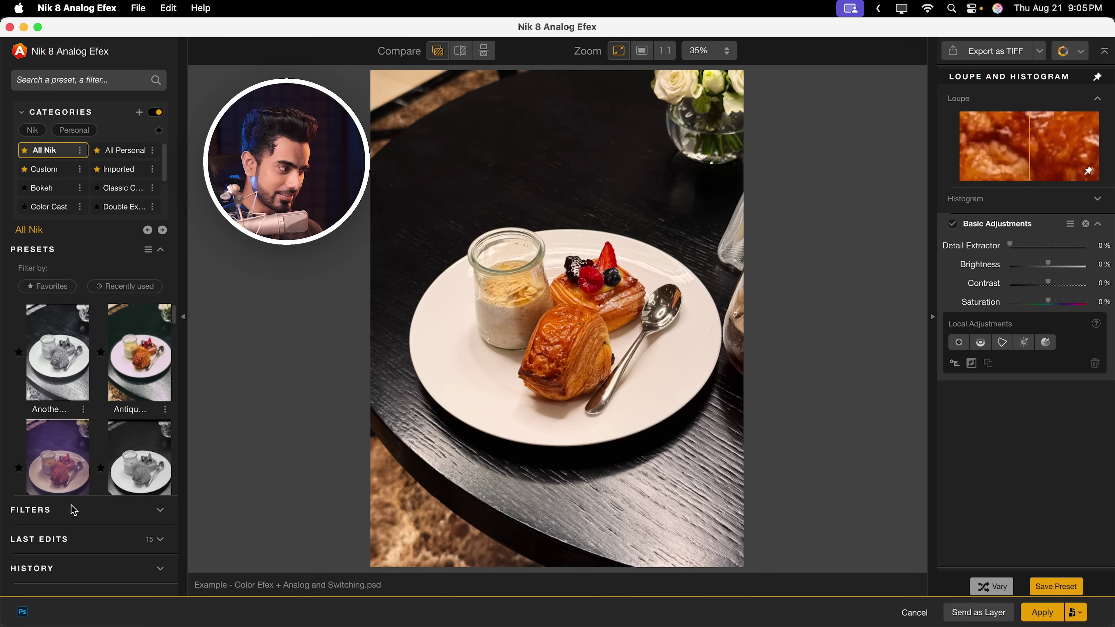
click(69, 512)
scroll(144, 444, down, 2)
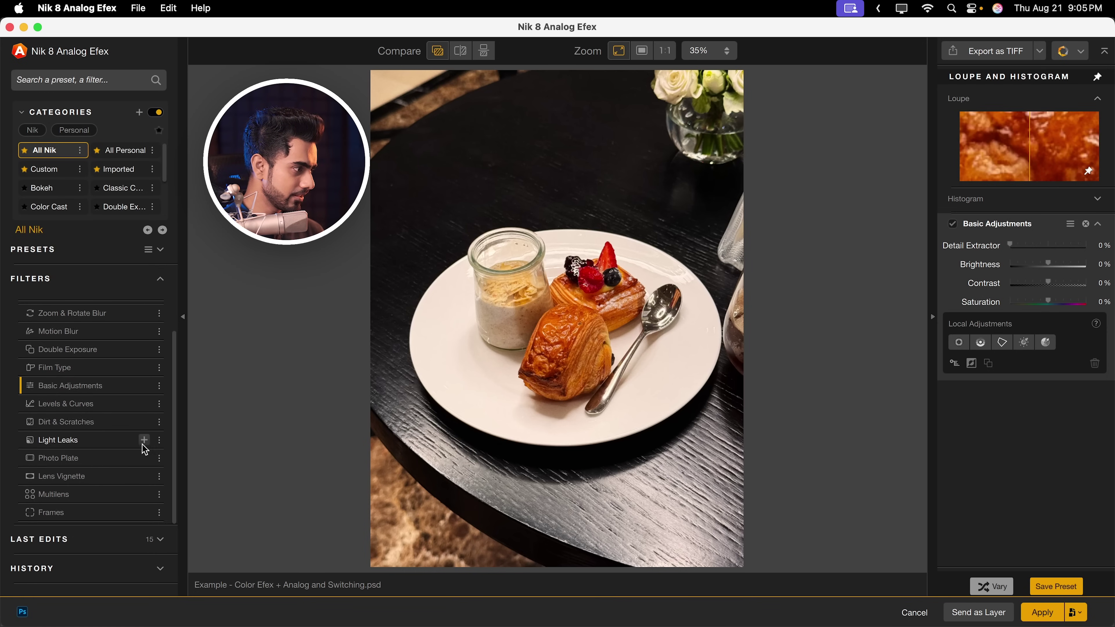
scroll(143, 450, up, 2)
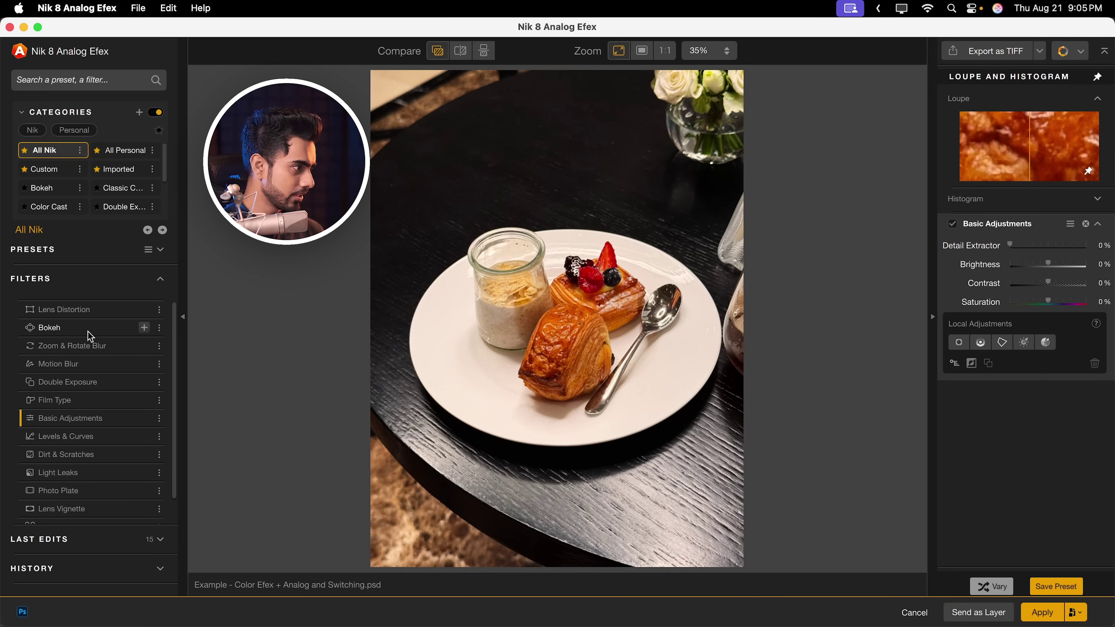
- Add a Bokeh filter, widen the sharp ellipse across the plate, and set Blur Strength to 40%
click(148, 328)
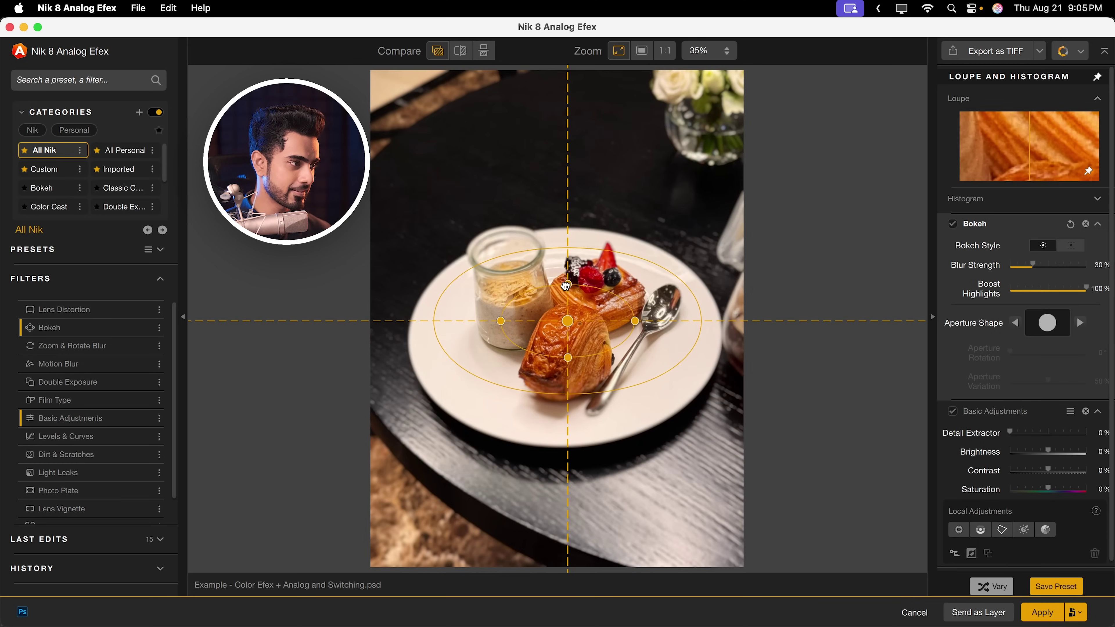
drag(566, 266, 567, 263)
drag(635, 320, 659, 318)
drag(1033, 264, 1044, 270)
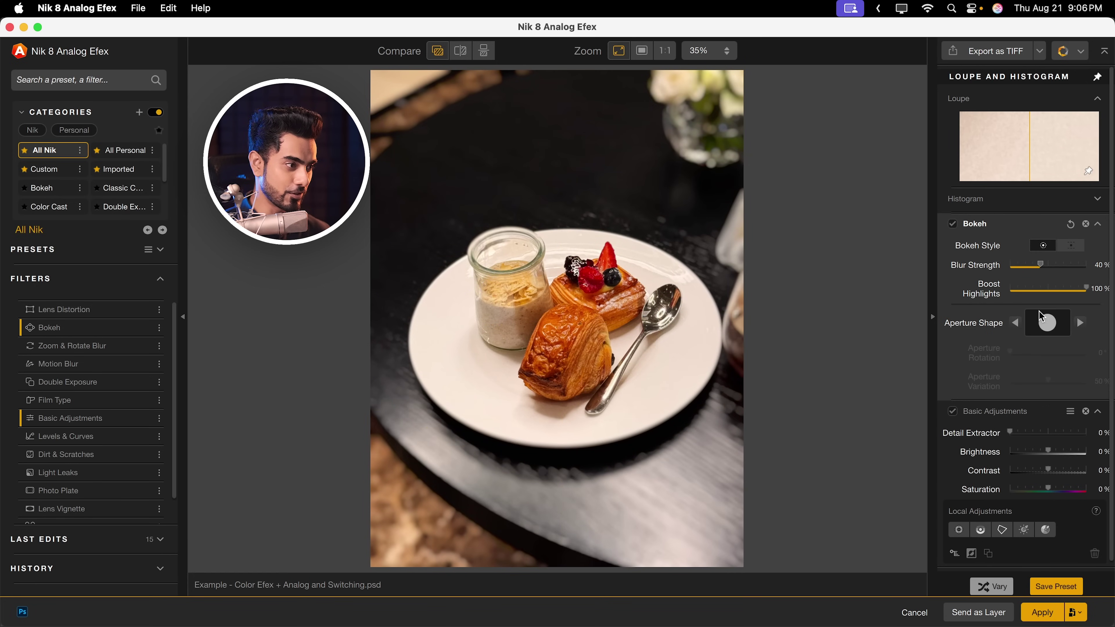
- Add a Dirt & Scratches filter with the Eroded texture type
scroll(174, 400, down, 1)
scroll(174, 401, down, 1)
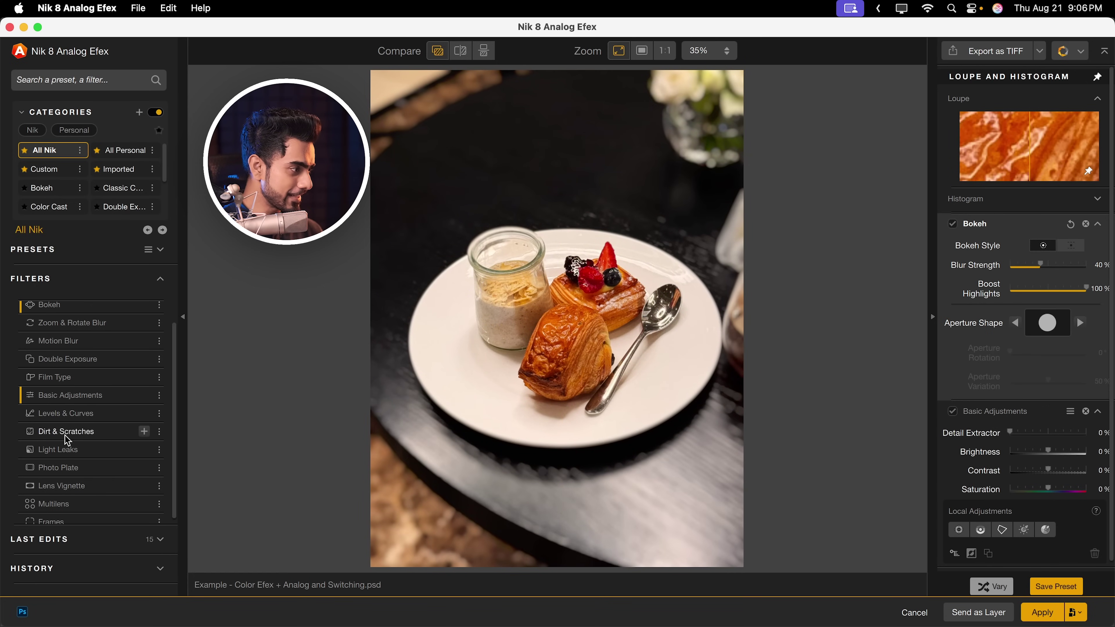
click(144, 431)
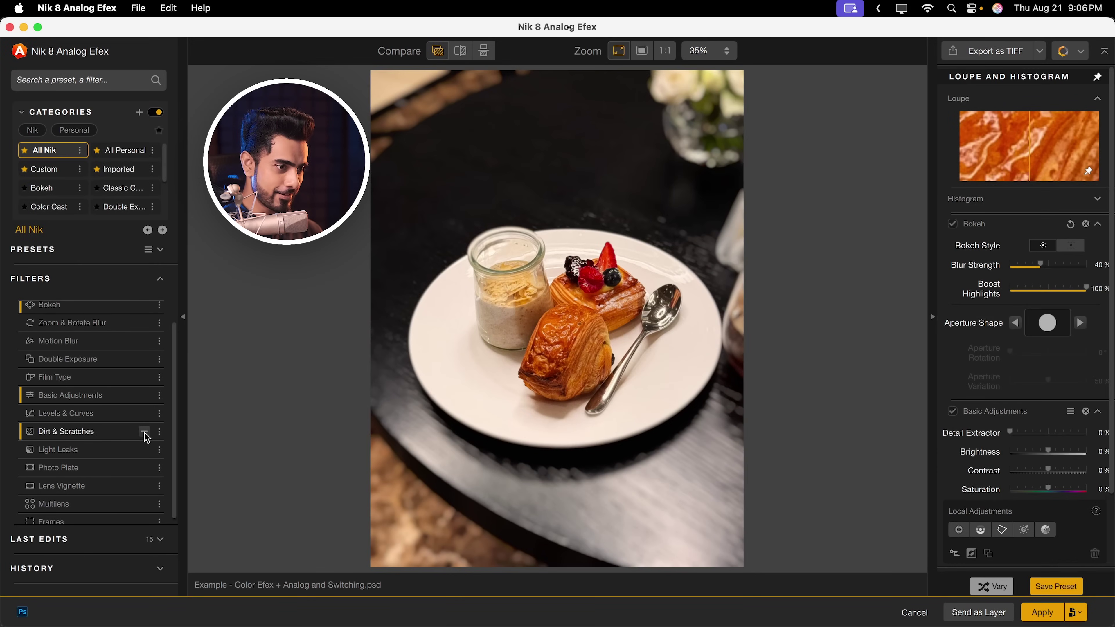
click(1027, 236)
click(1033, 300)
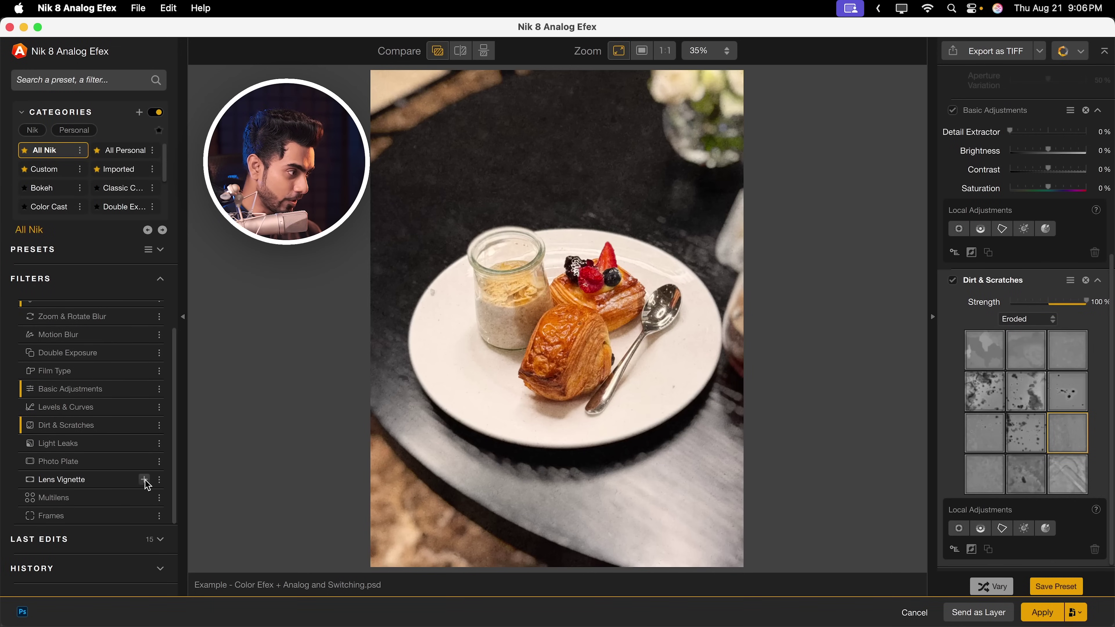
- Add a Lens Vignette at 100% Size, then pick another dirt tile at 100% Strength
click(144, 480)
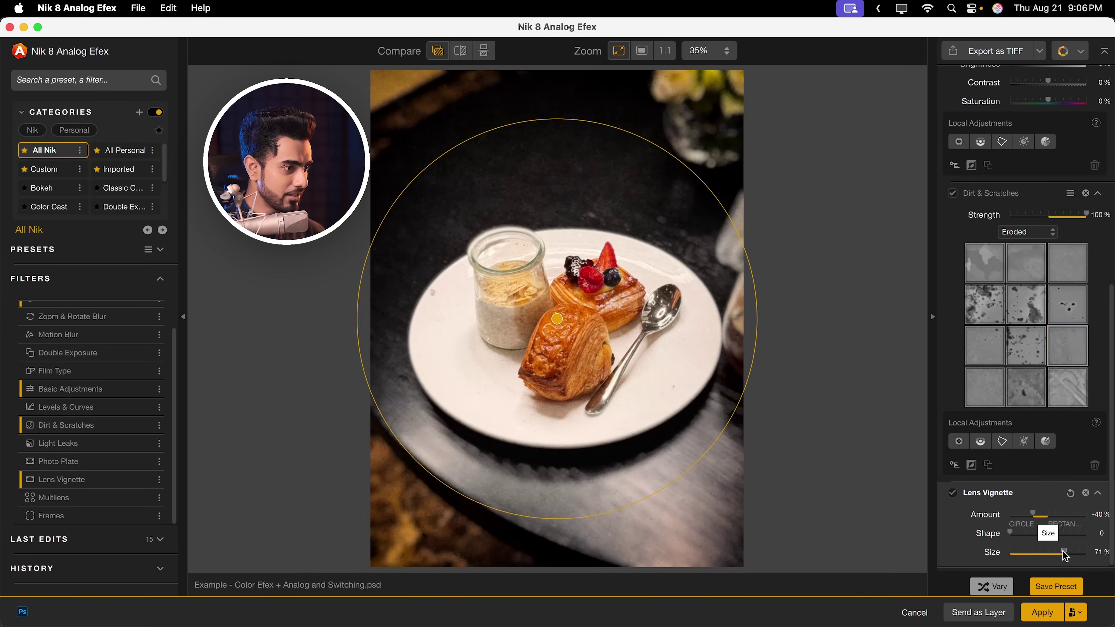
mouse_move(1065, 554)
mouse_down()
mouse_move(1086, 554)
mouse_move(1059, 554)
mouse_up()
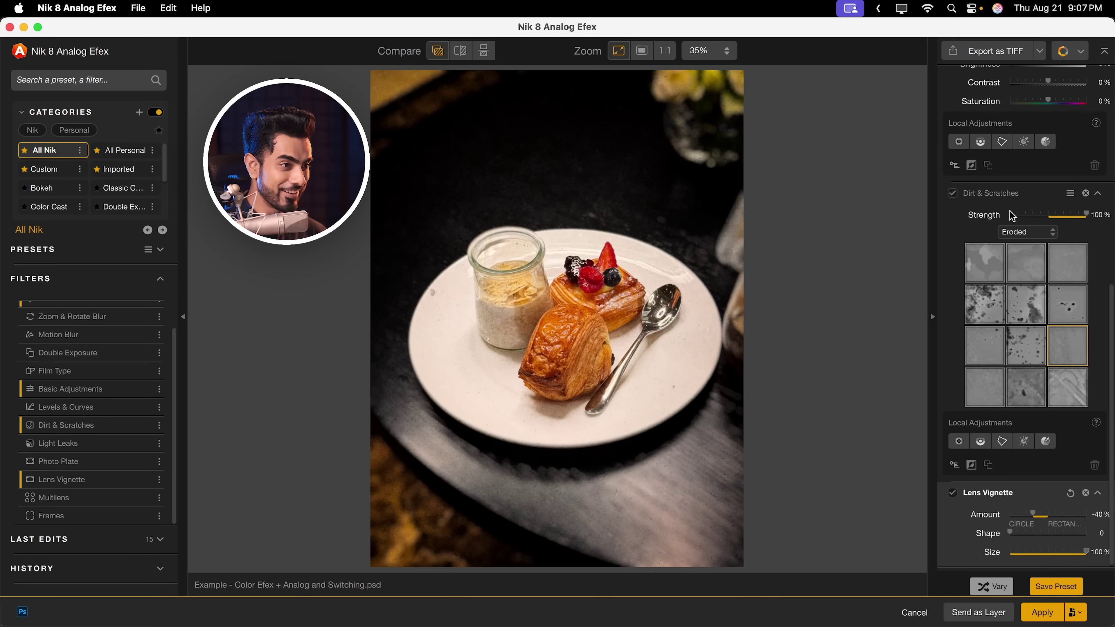
click(1068, 267)
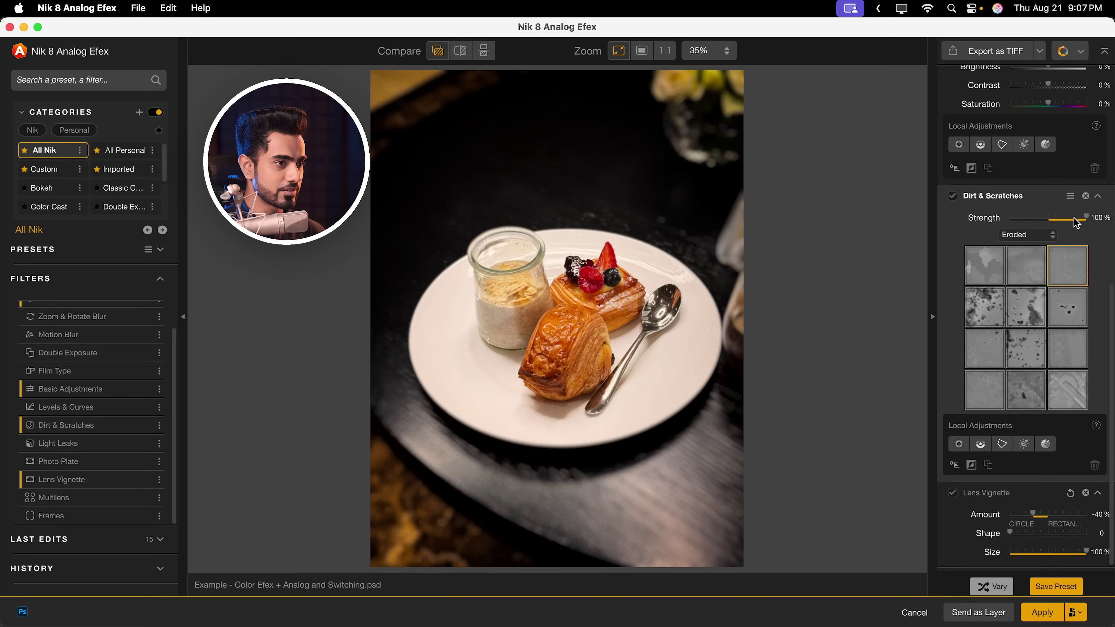
drag(1056, 219, 1113, 227)
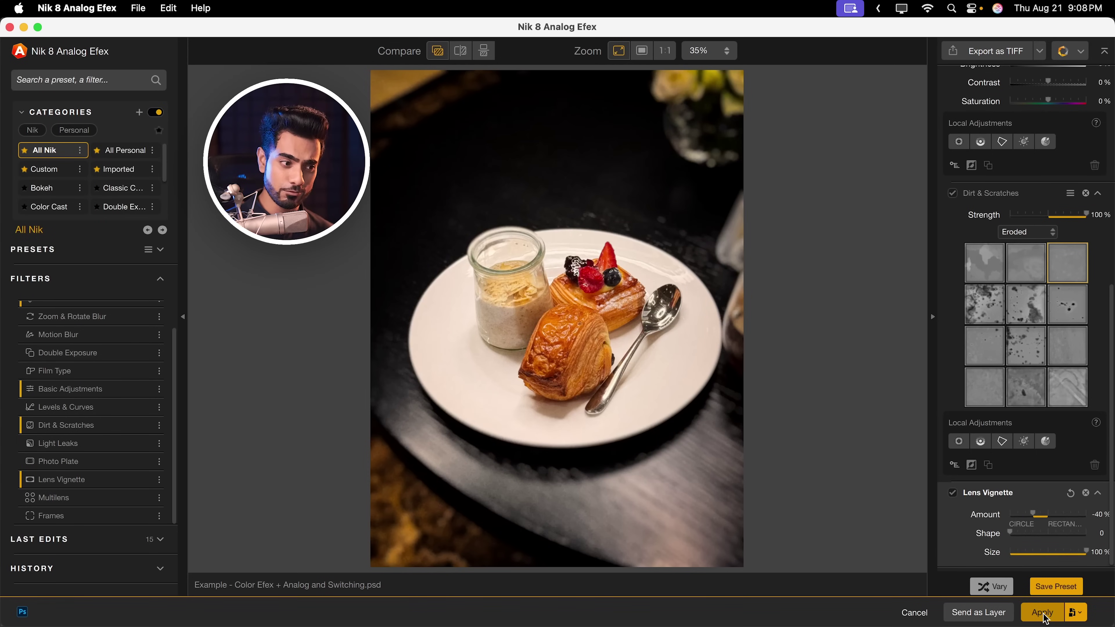
- Apply the Analog Efex effects, then hide and reshow the edited layer to compare with the original
click(1042, 611)
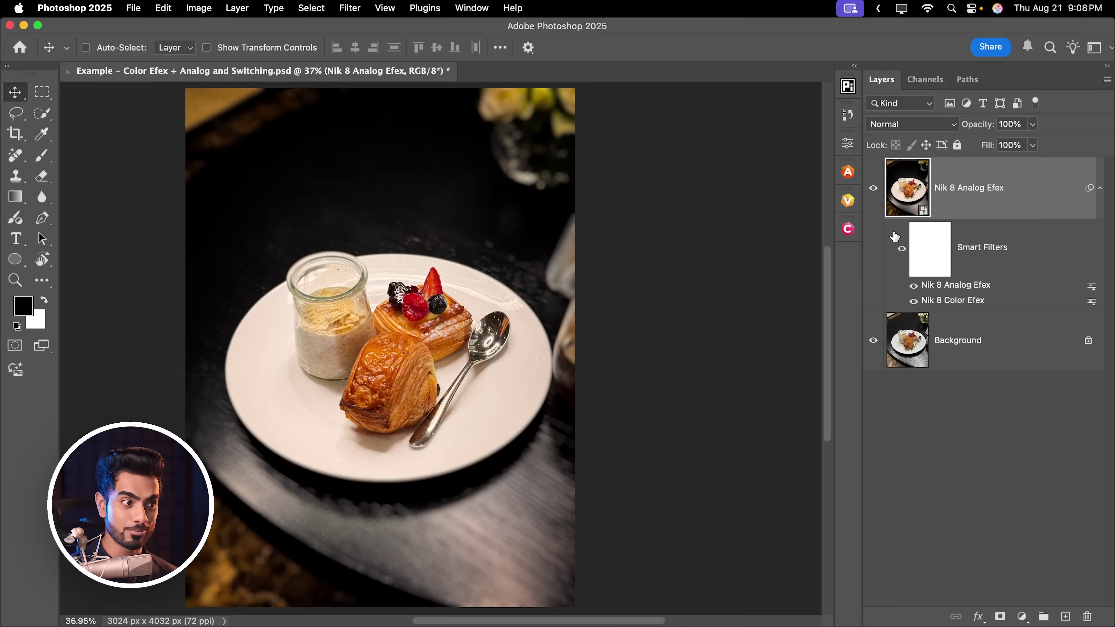
click(874, 199)
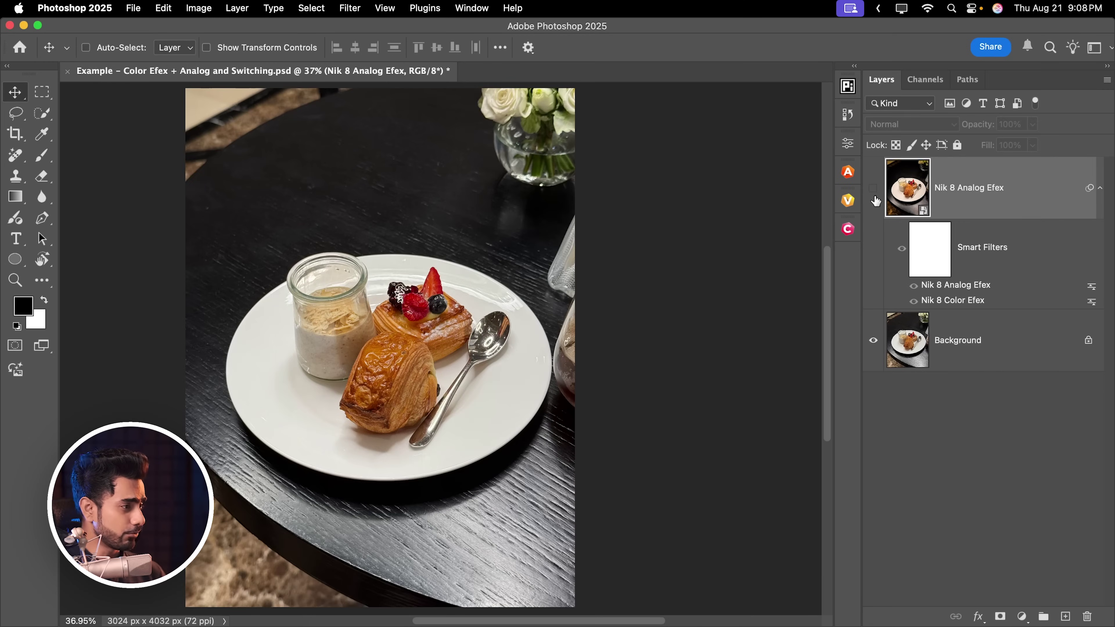
click(875, 199)
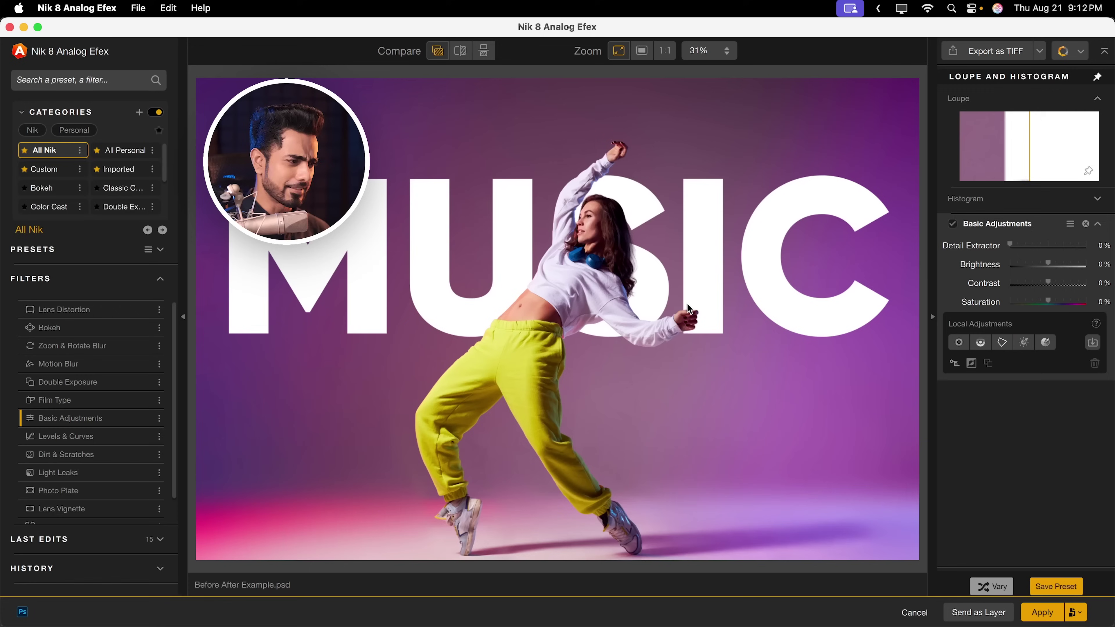
- Apply the Wet Plate 6 preset to the dancer photo
click(95, 253)
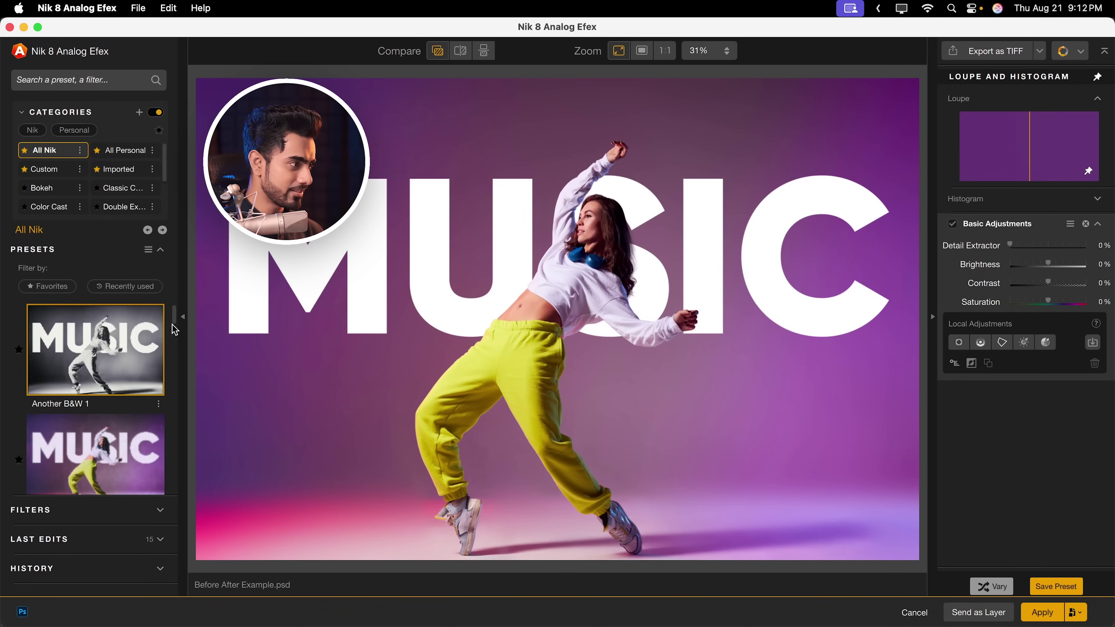
drag(172, 324, 173, 482)
click(125, 435)
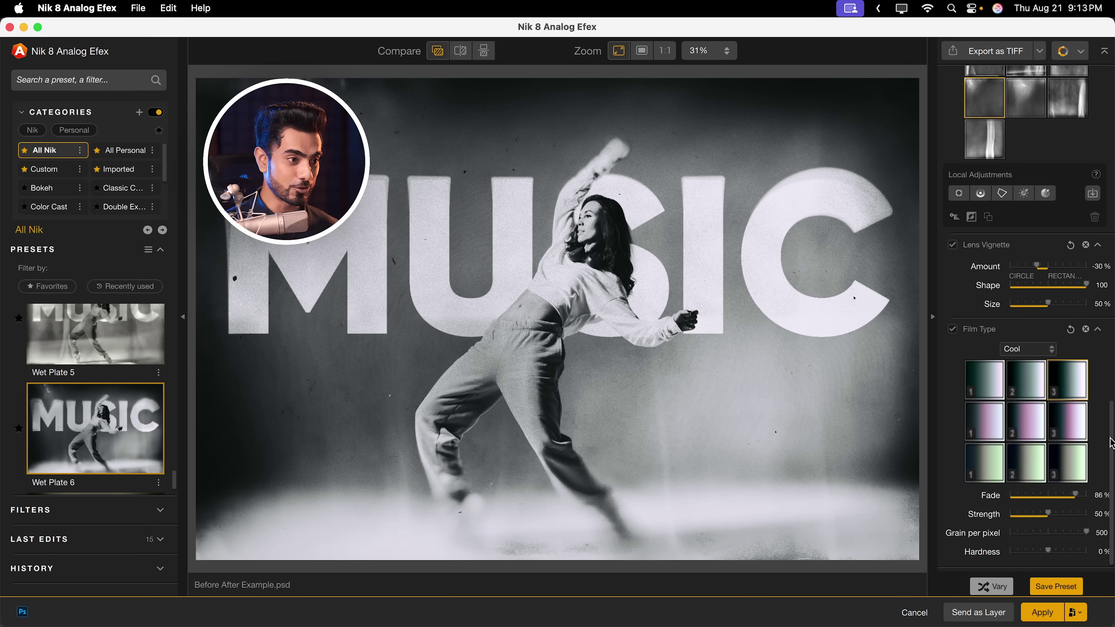
- Move the Bokeh focus ellipse up onto the dancer's chest and stretch it taller
drag(1111, 443, 1107, 163)
click(955, 306)
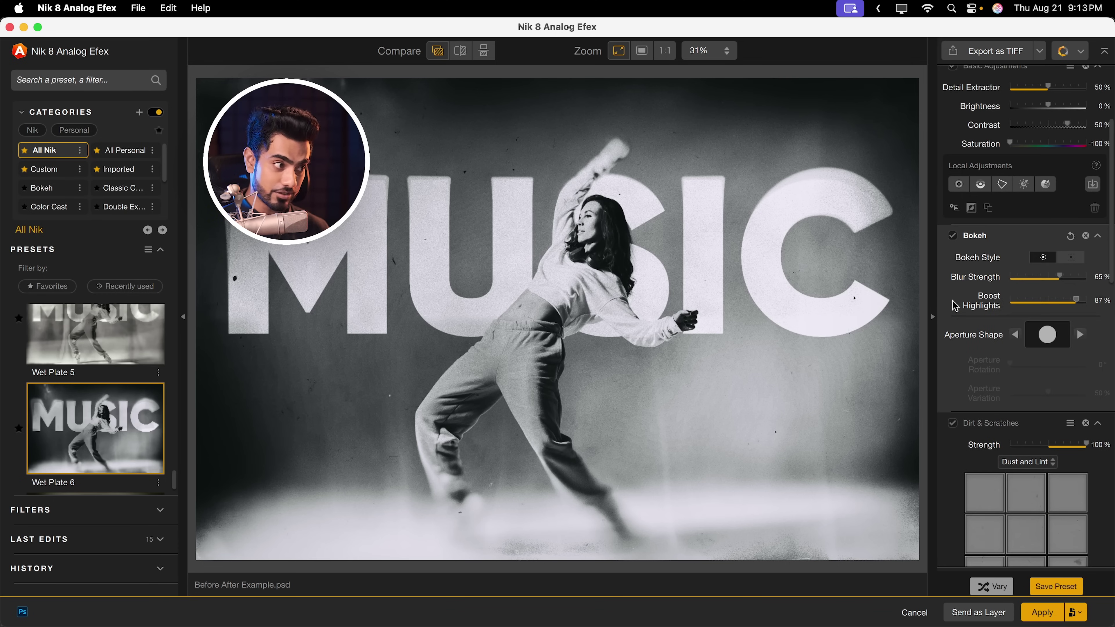
drag(553, 320, 550, 245)
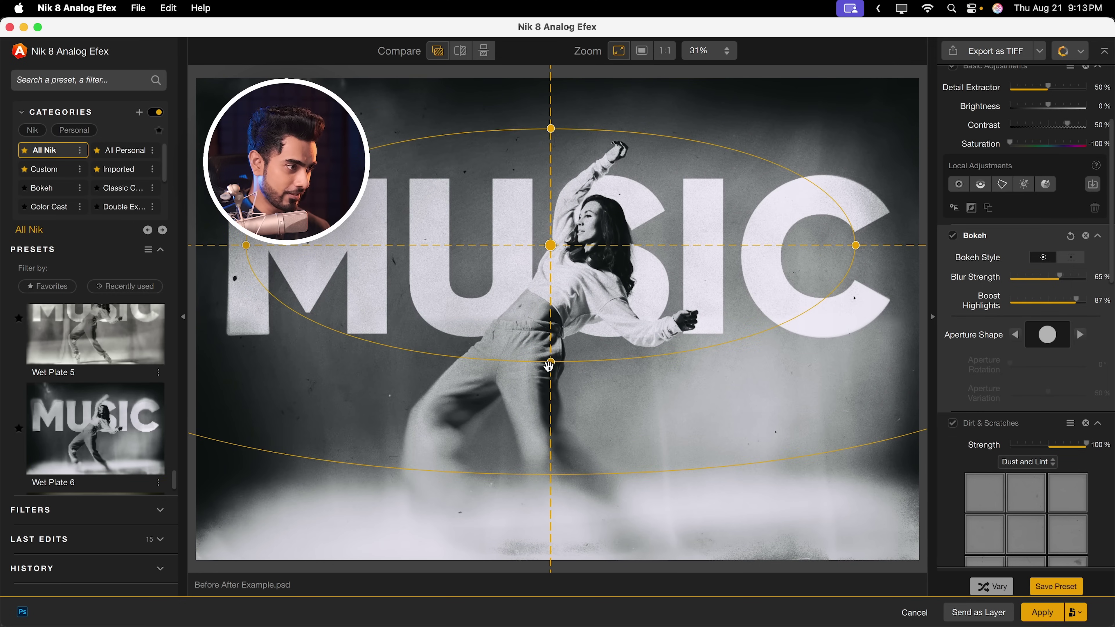
drag(550, 361, 550, 388)
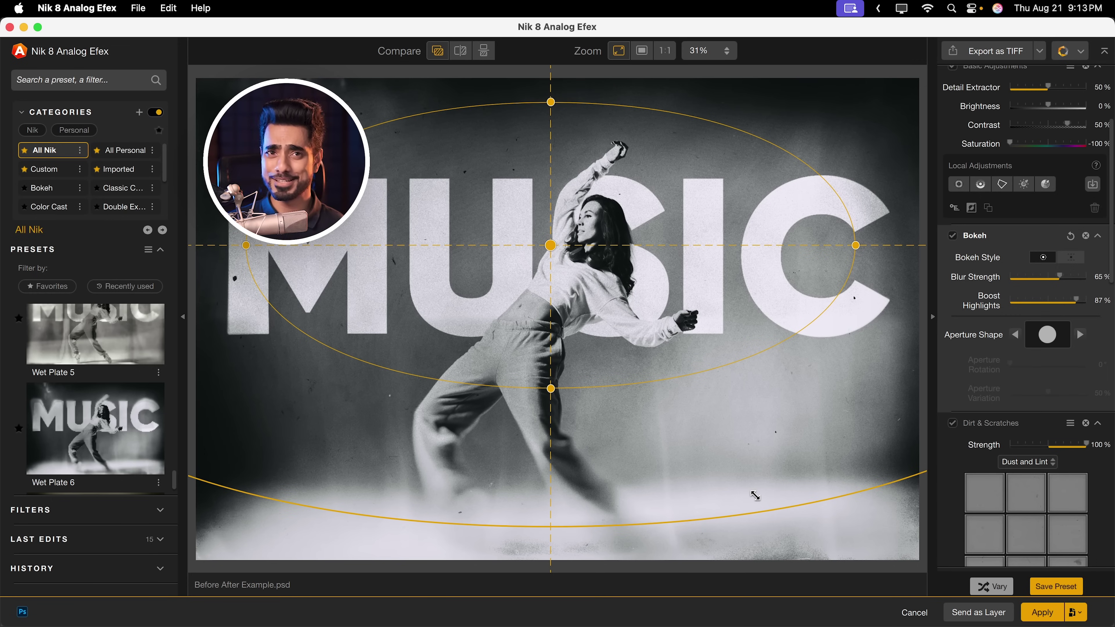
- Change the Photo Plate texture type to Corroded
scroll(1056, 485, down, 10)
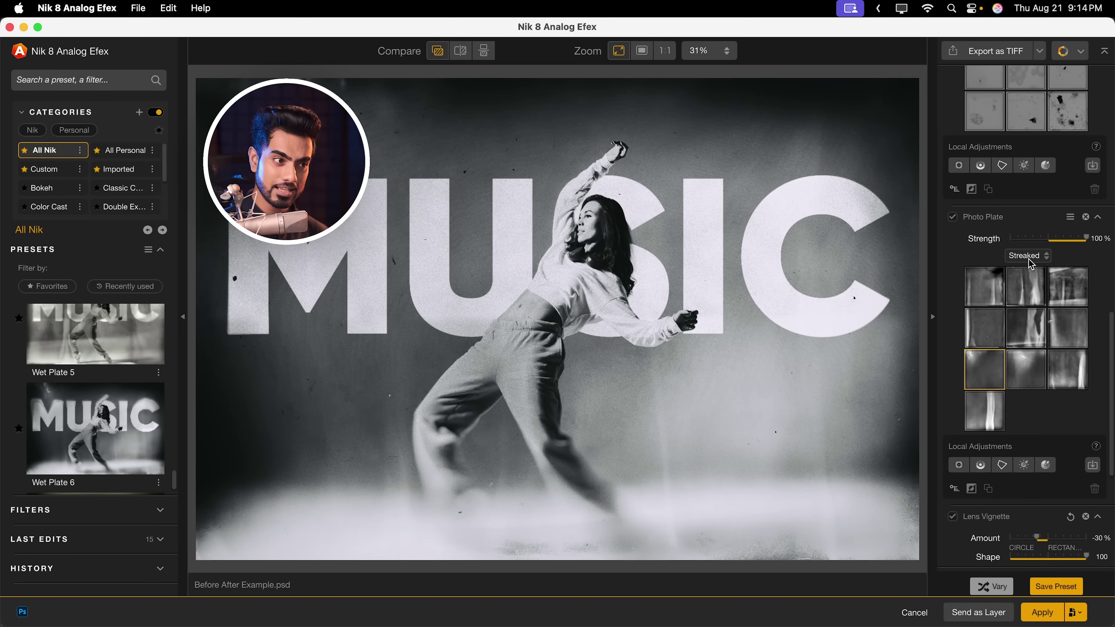
click(1029, 258)
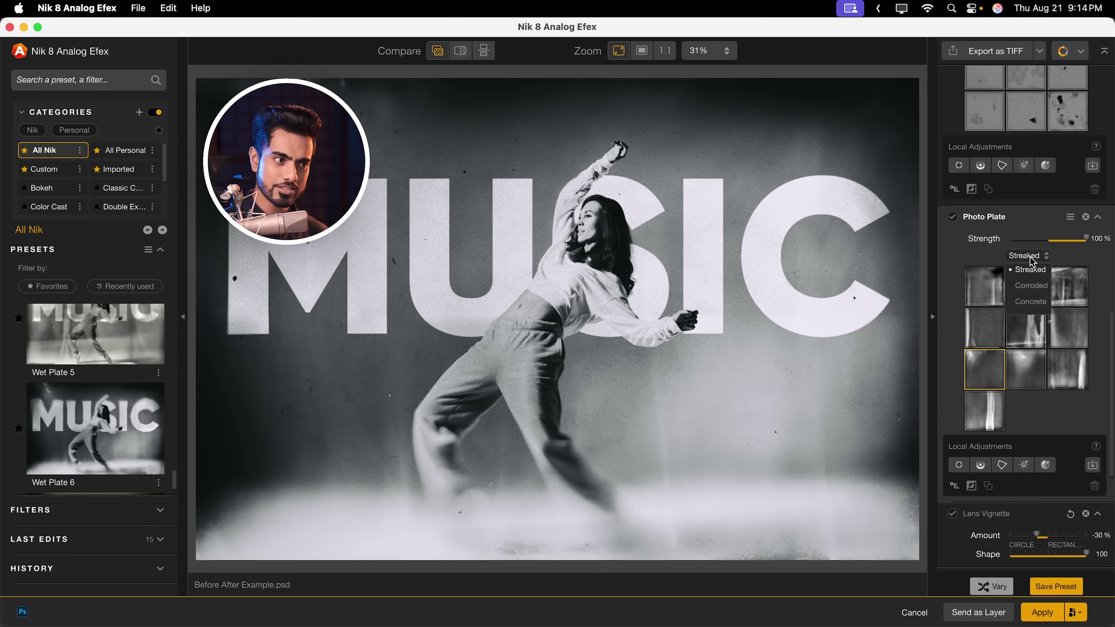
click(1039, 292)
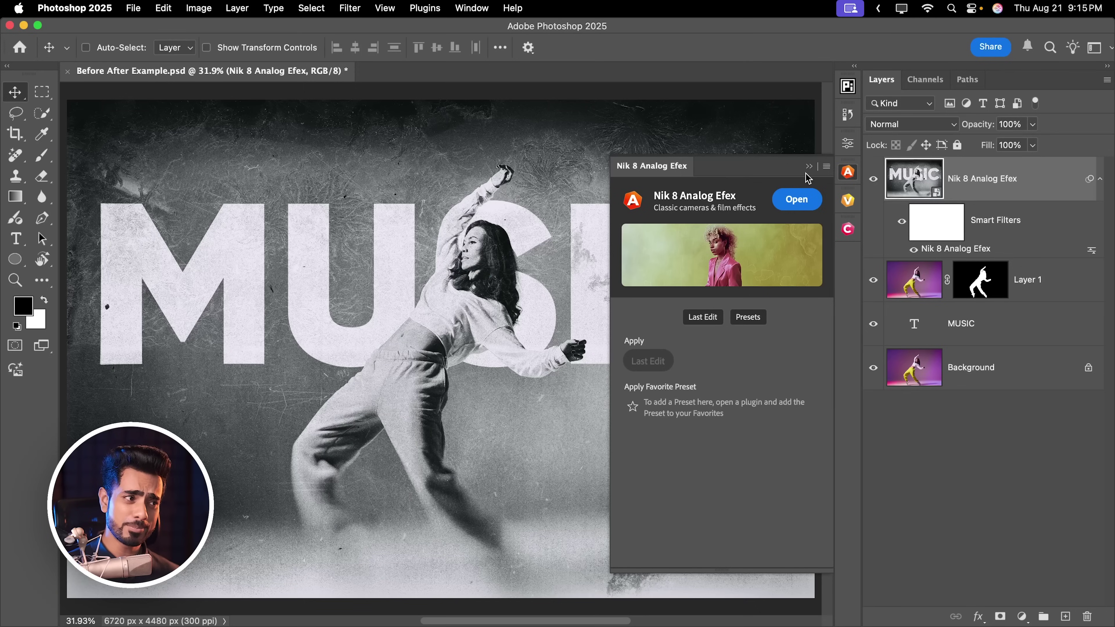
- Hide the Nik panel and zoom in and pan to inspect the Corroded texture up close
click(809, 169)
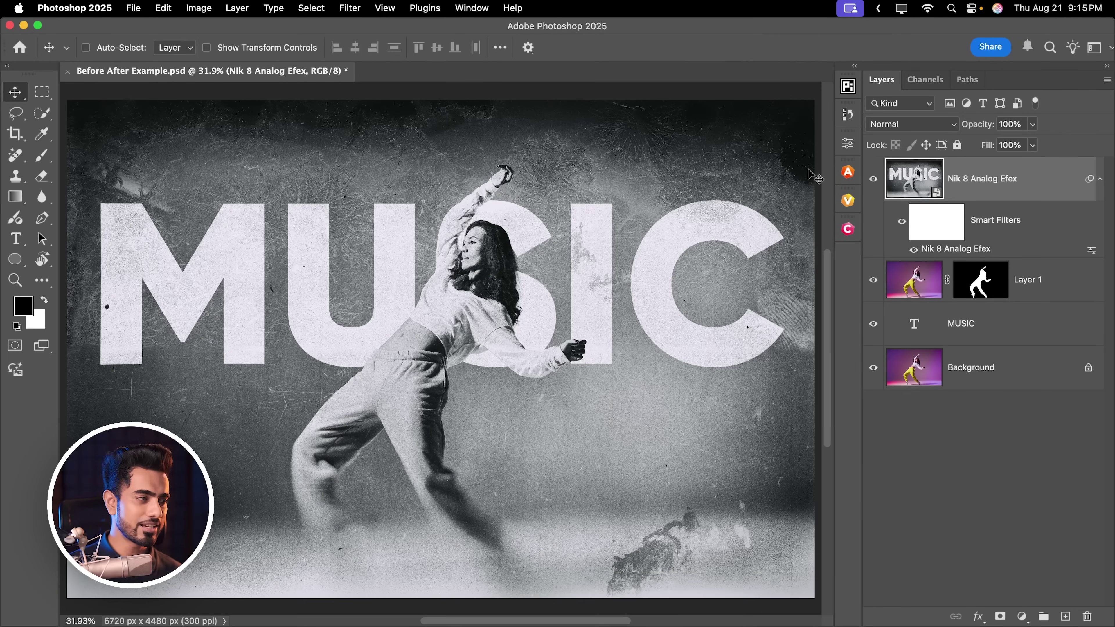
scroll(538, 163, up, 6)
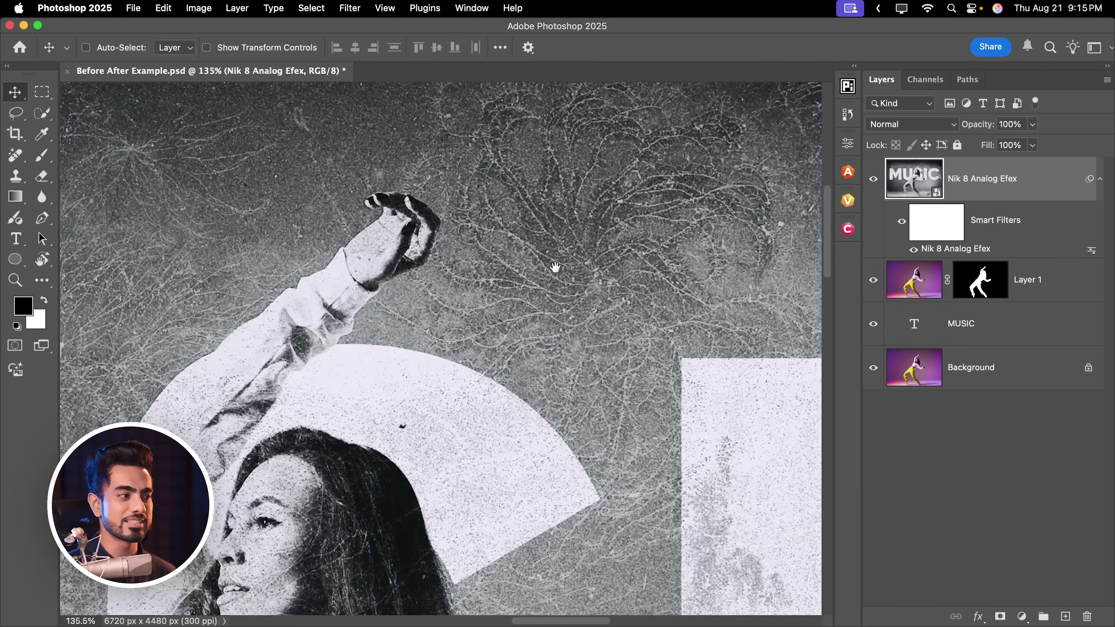
drag(555, 267, 518, 342)
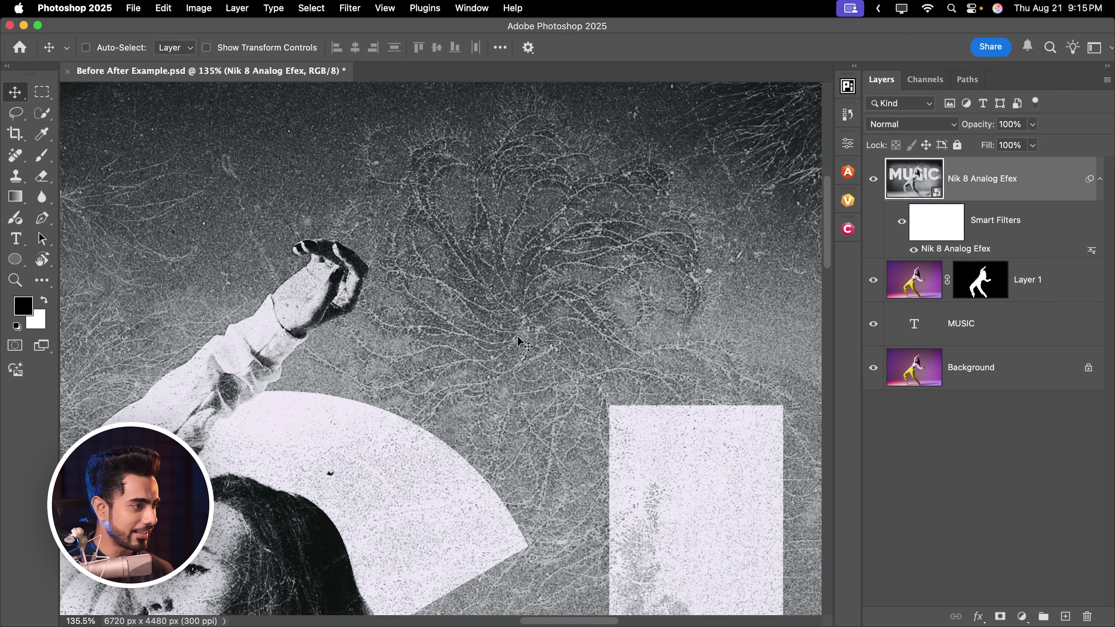
scroll(470, 339, left, 5)
scroll(471, 339, down, 3)
scroll(471, 339, up, 5)
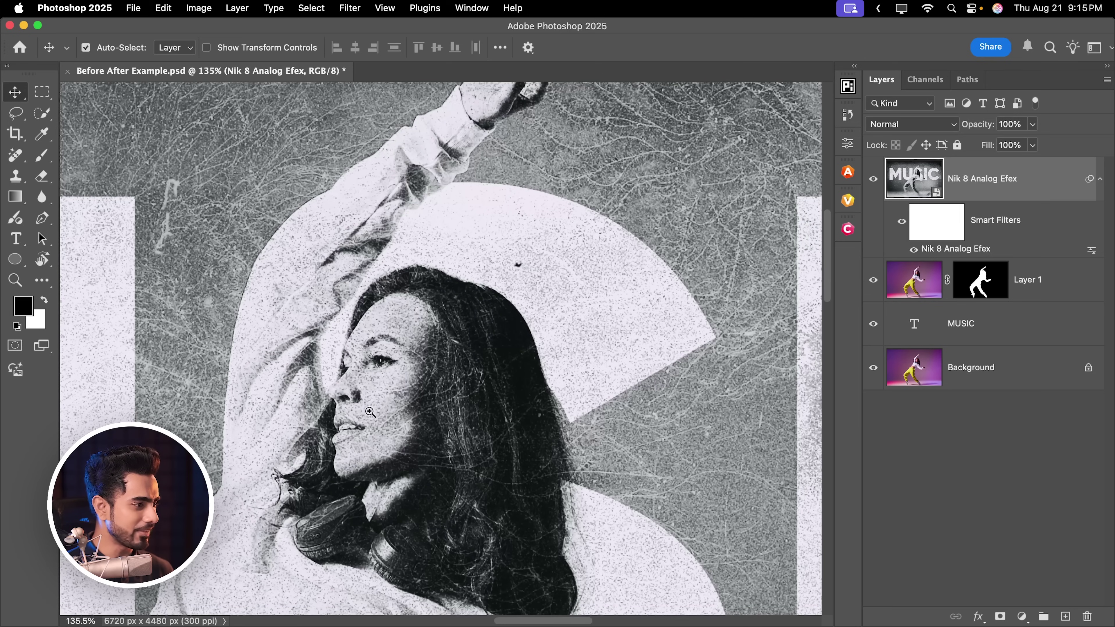
scroll(434, 397, down, 6)
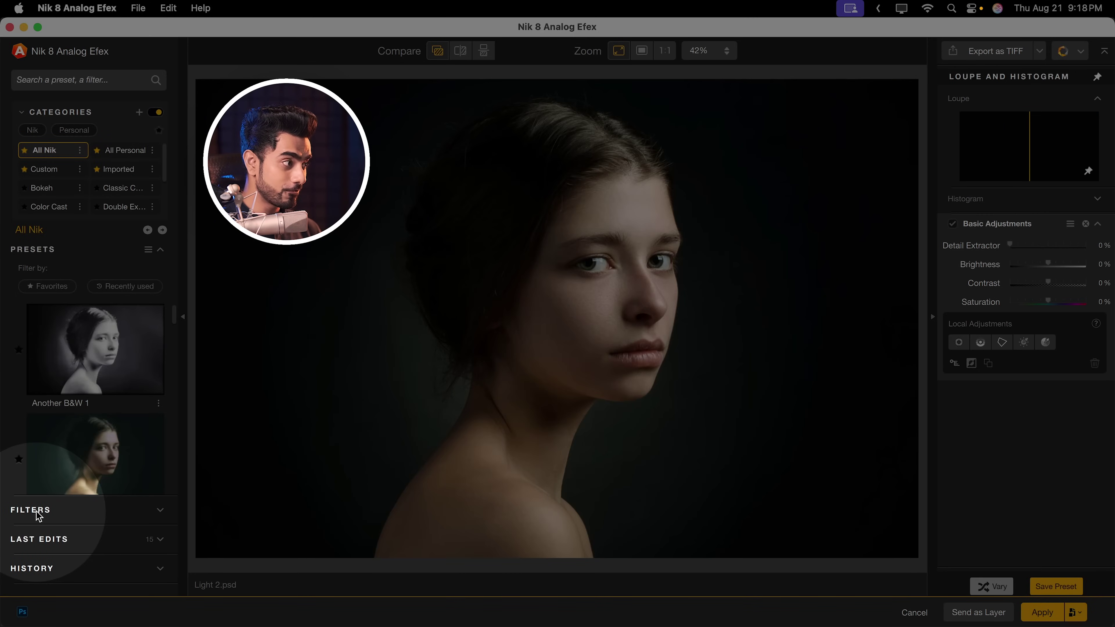
- Add a Light Leaks filter, trying warm orange and red leaks at 83% strength
click(38, 512)
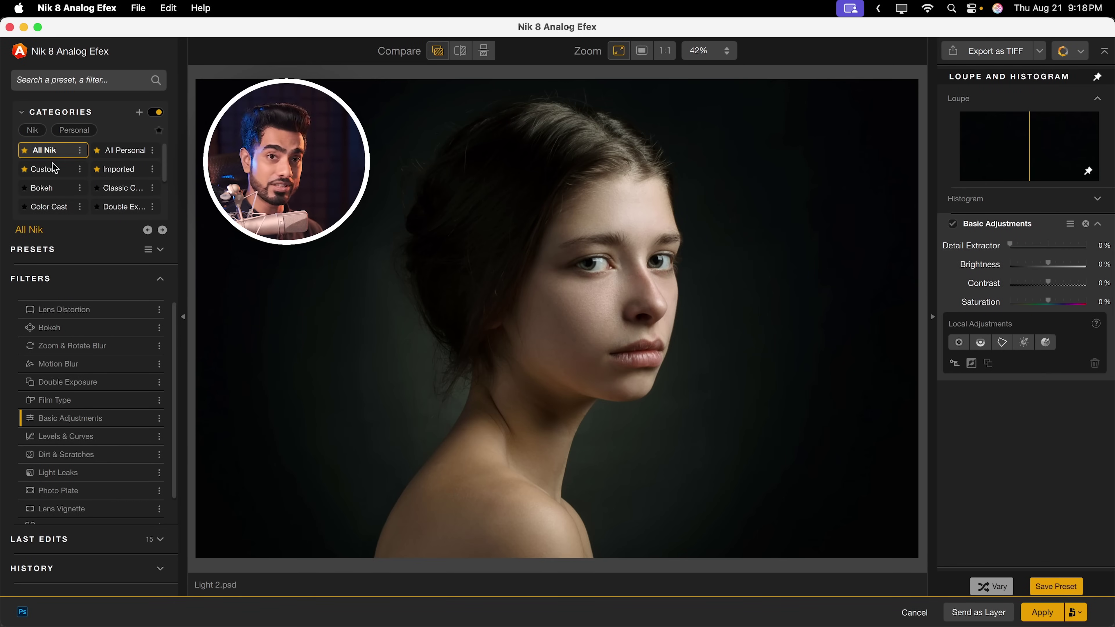
drag(173, 400, 166, 431)
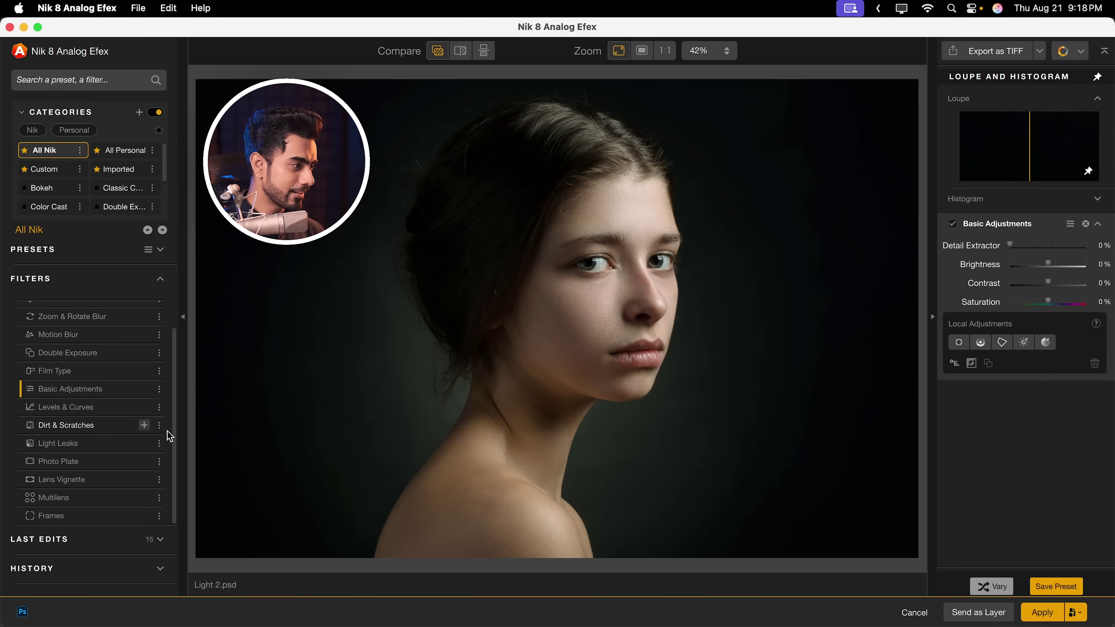
click(144, 444)
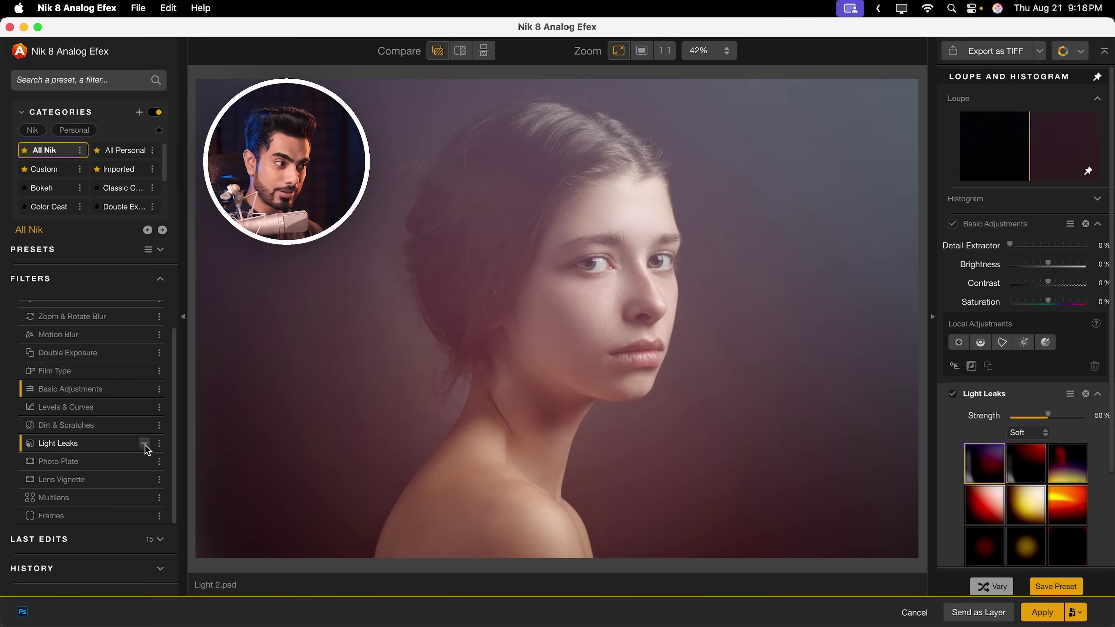
scroll(1079, 399, down, 3)
click(1064, 259)
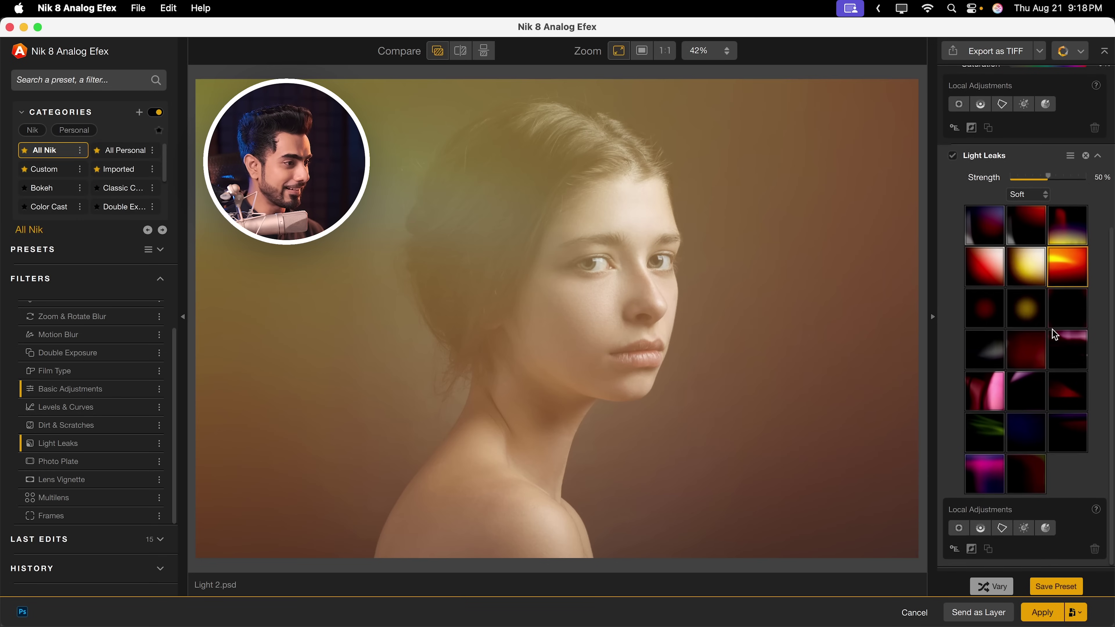
click(967, 324)
drag(1049, 177, 1073, 178)
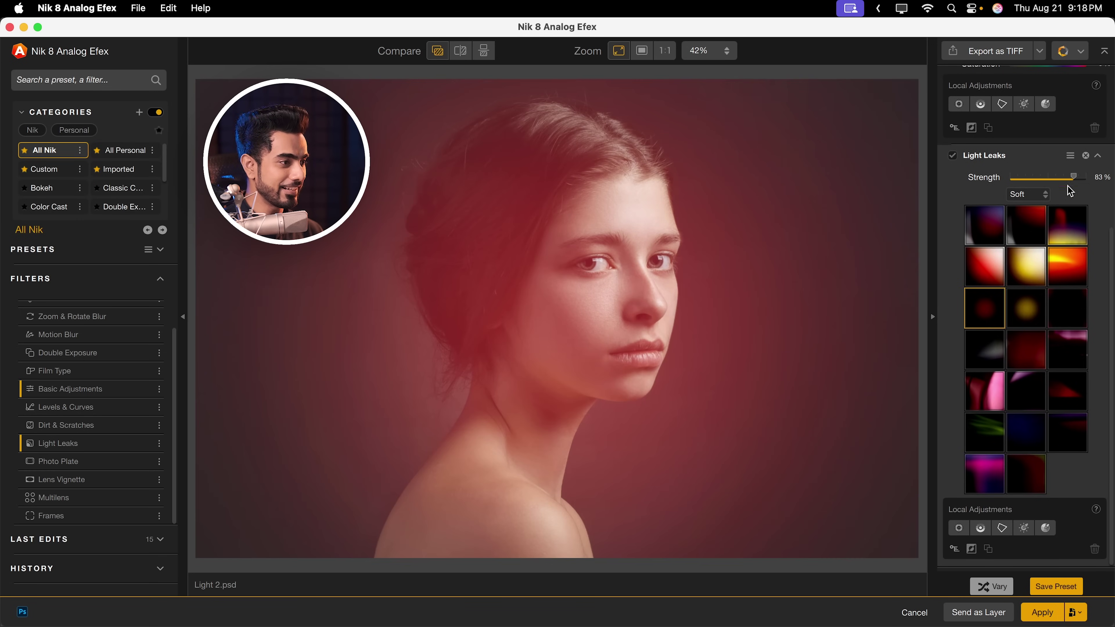
click(1018, 357)
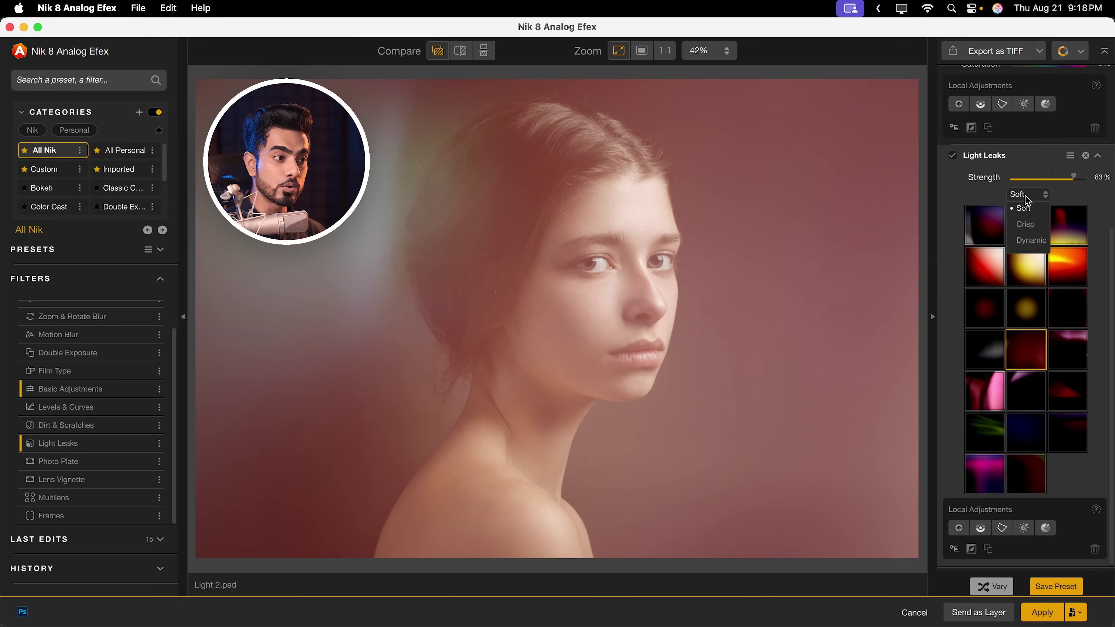
- Switch to a Dynamic dark streak light leak at 50% Strength and reposition it across the photo
click(1031, 240)
click(1061, 438)
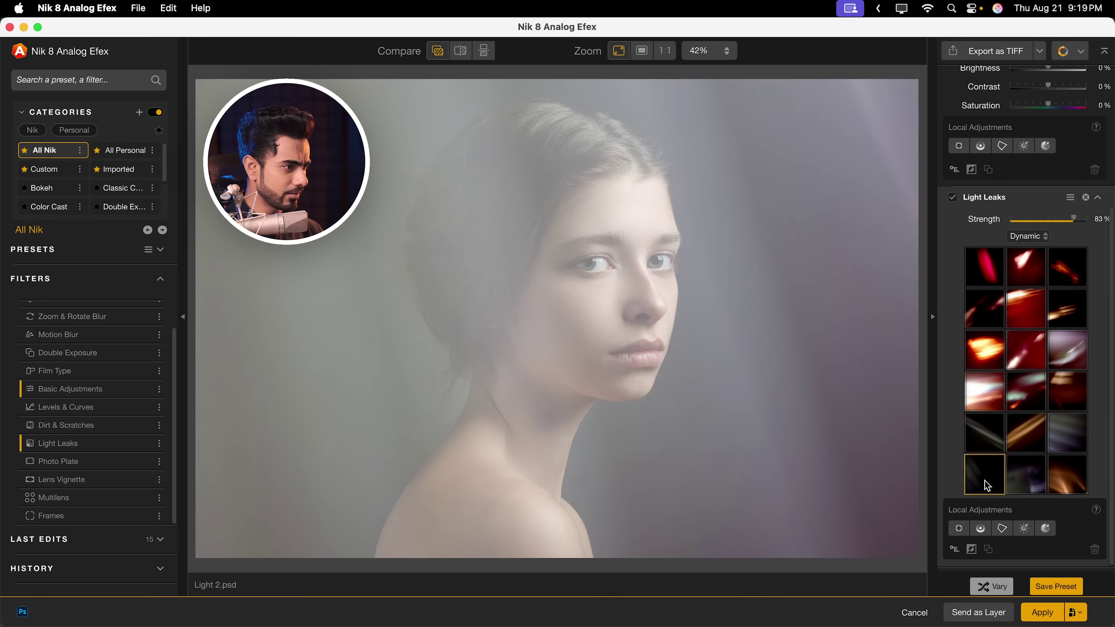
click(984, 480)
drag(1073, 219, 1052, 221)
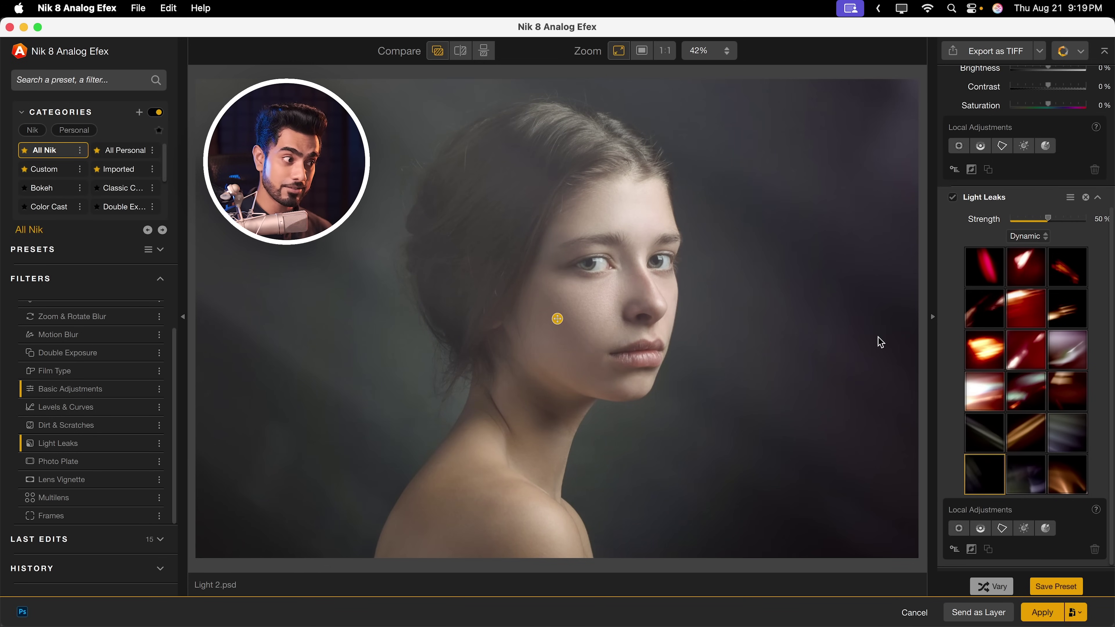
mouse_move(557, 318)
mouse_down()
mouse_move(636, 357)
mouse_move(642, 437)
mouse_move(545, 383)
mouse_move(544, 353)
mouse_move(563, 351)
mouse_up()
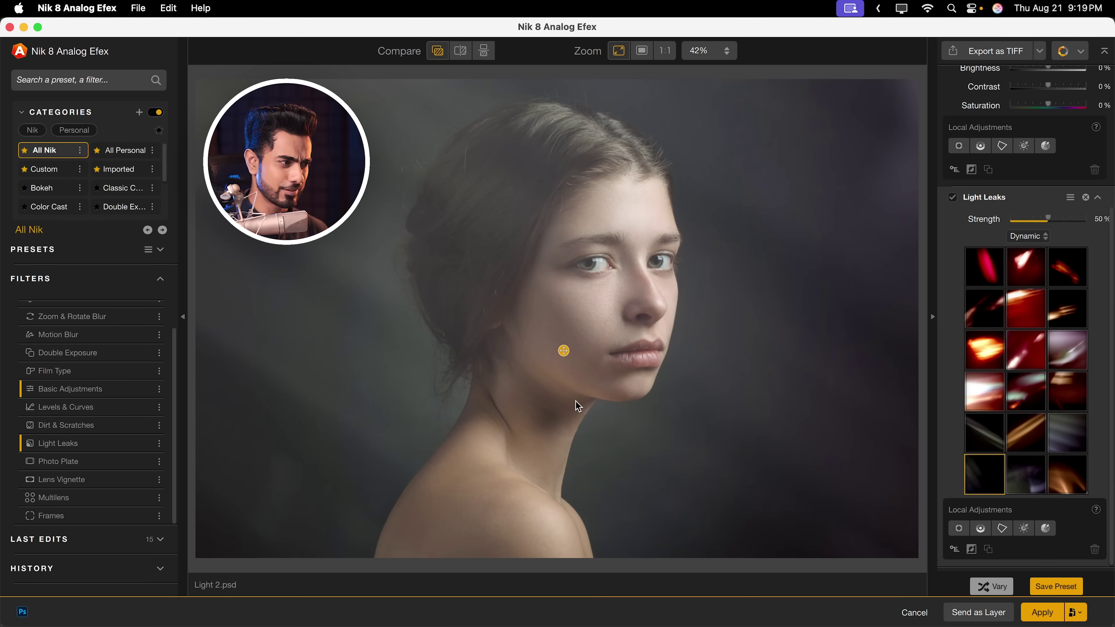
- Add a Bokeh filter with a tall, slightly tilted sharp oval over the face and 46% Blur Strength
scroll(87, 443, up, 2)
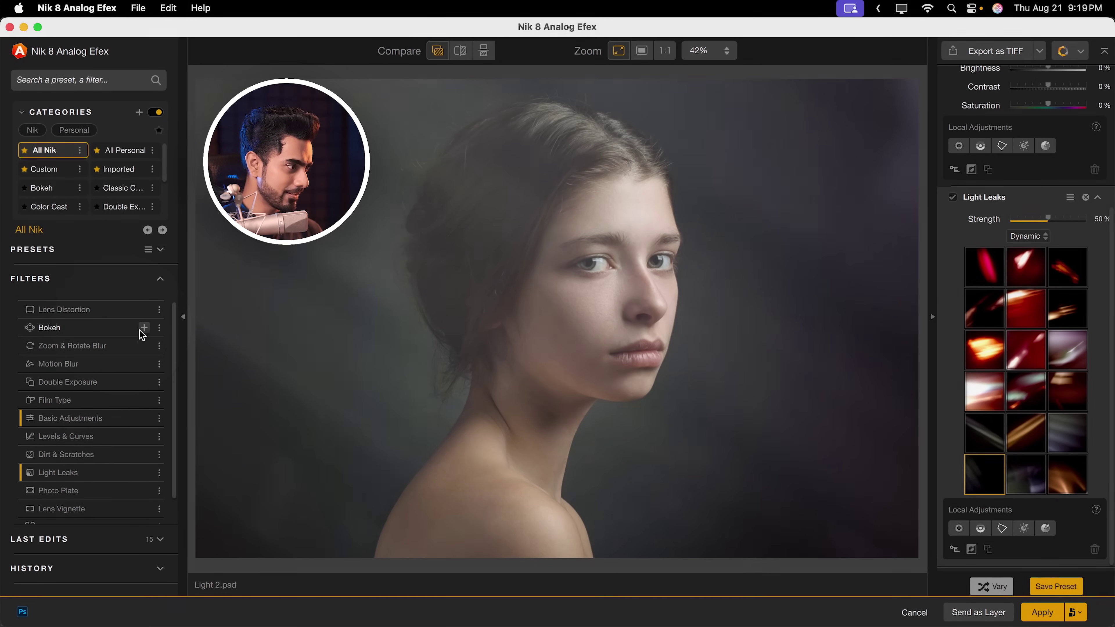
click(144, 327)
drag(557, 319, 594, 295)
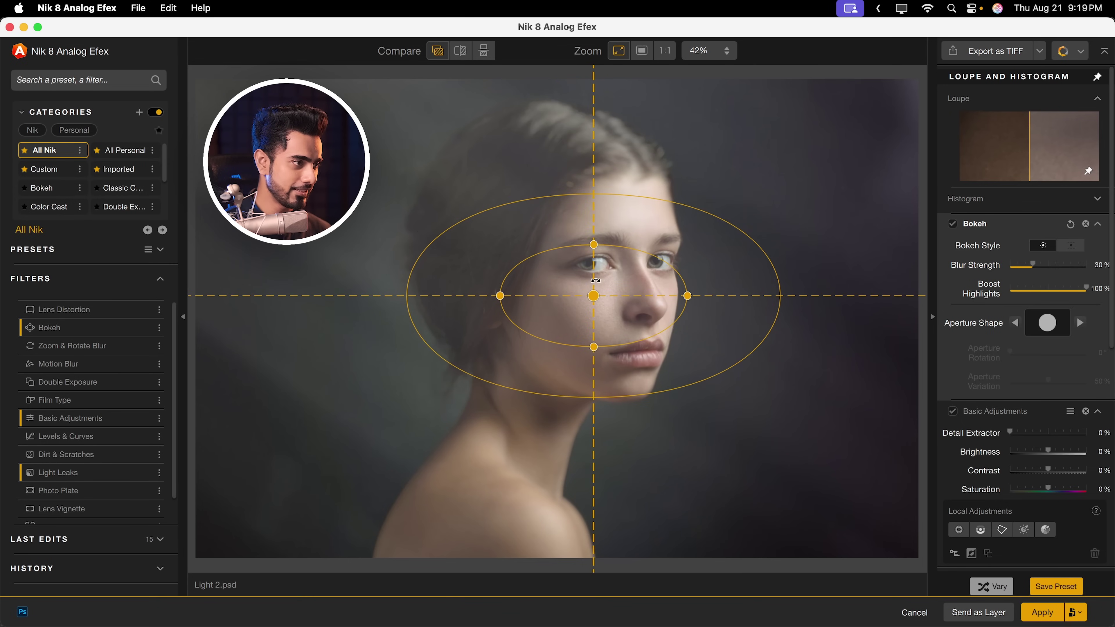
drag(594, 244, 594, 171)
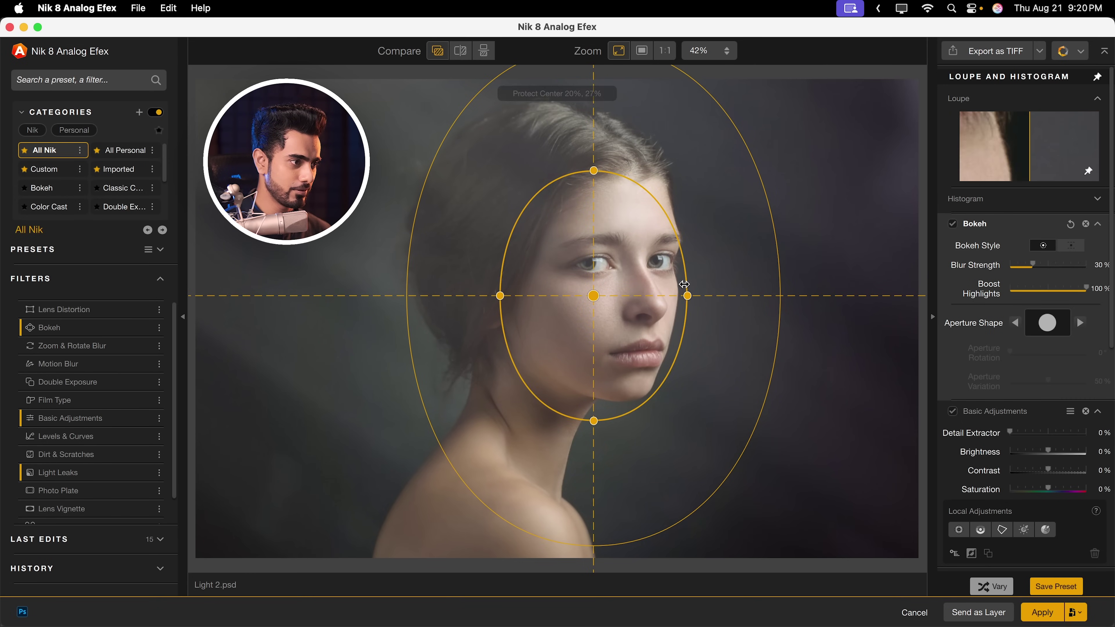
drag(684, 284, 606, 273)
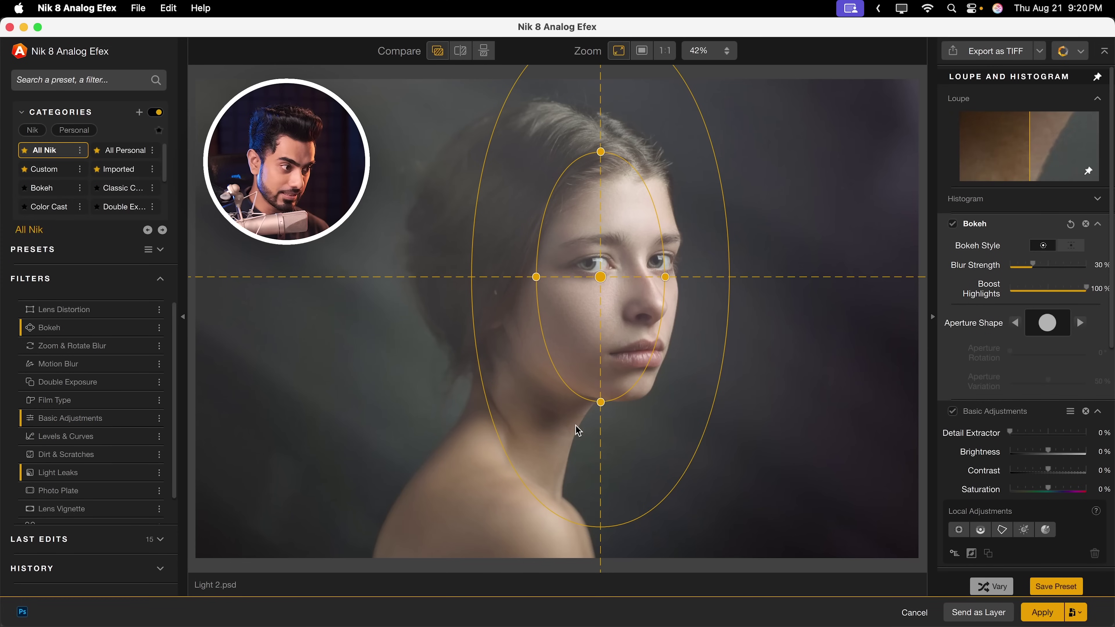
drag(604, 432, 607, 433)
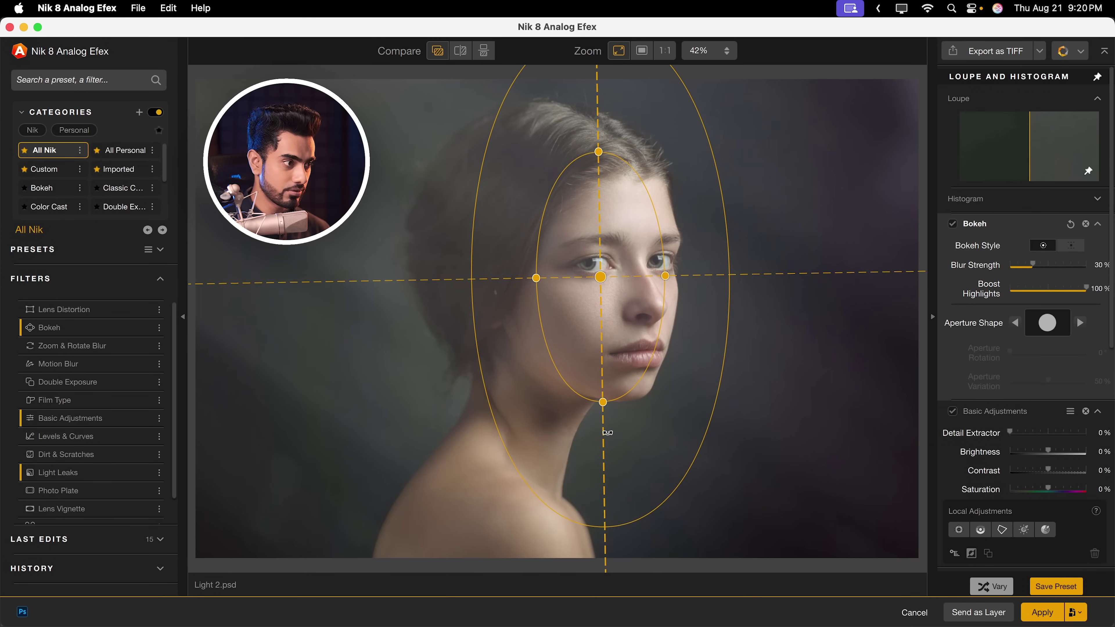
drag(601, 278, 604, 276)
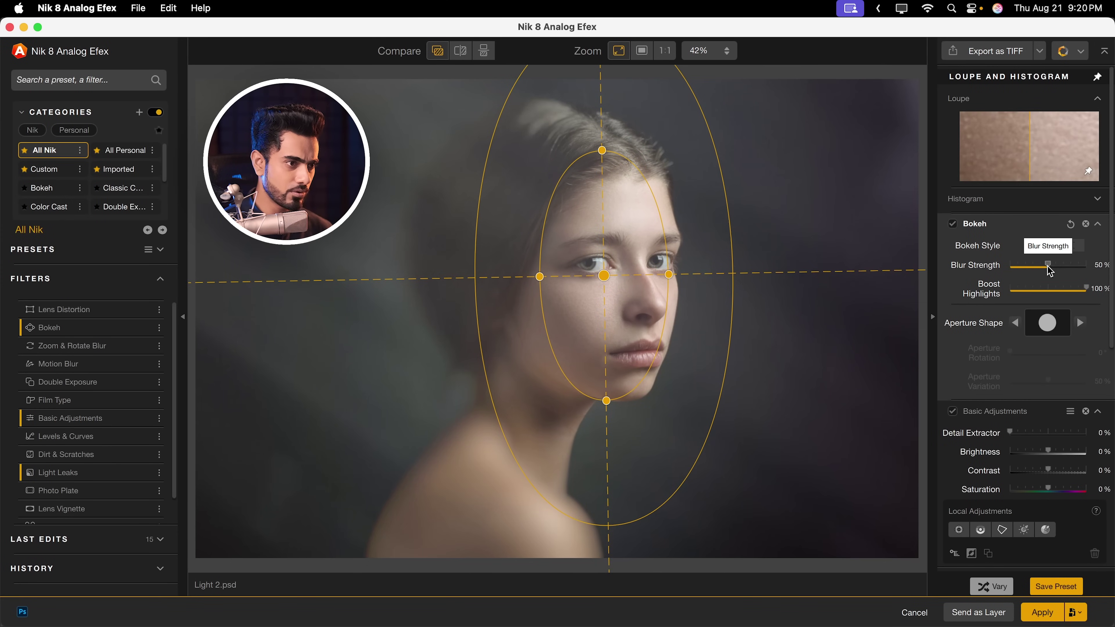
drag(1049, 271, 1046, 271)
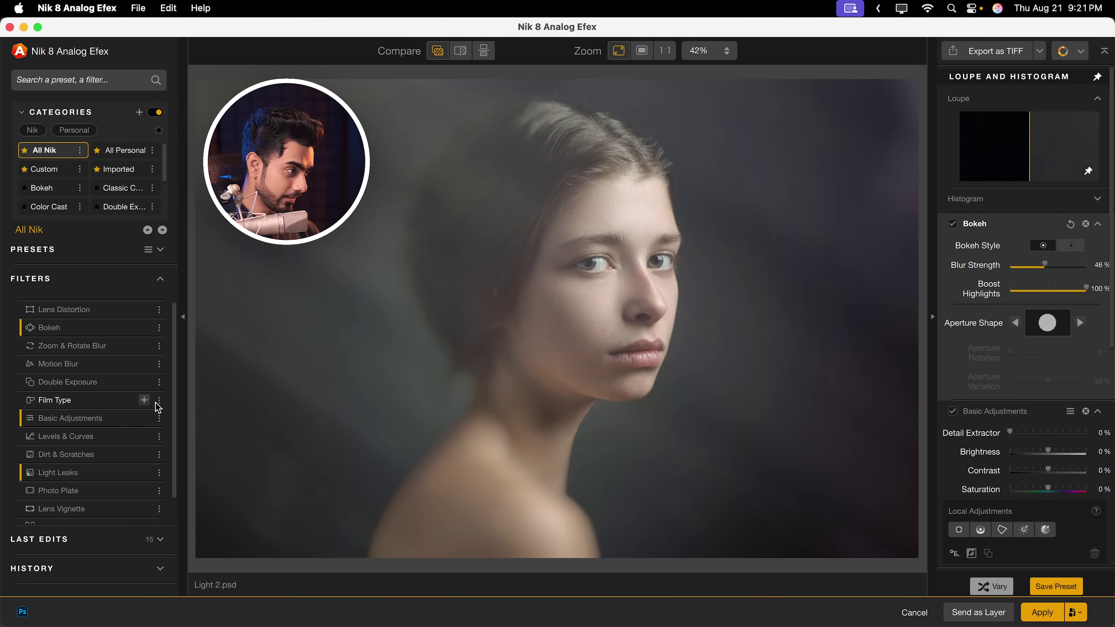
- Add a Warm Film Type with the first warm style and lower Grain per pixel to 296
click(144, 400)
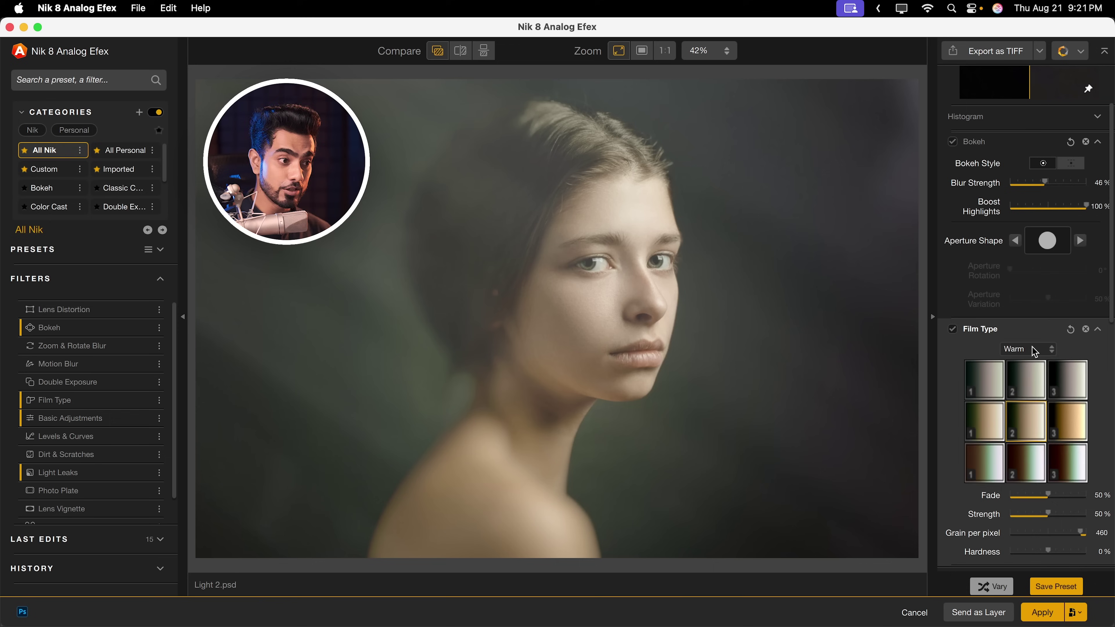
click(1032, 348)
click(1023, 363)
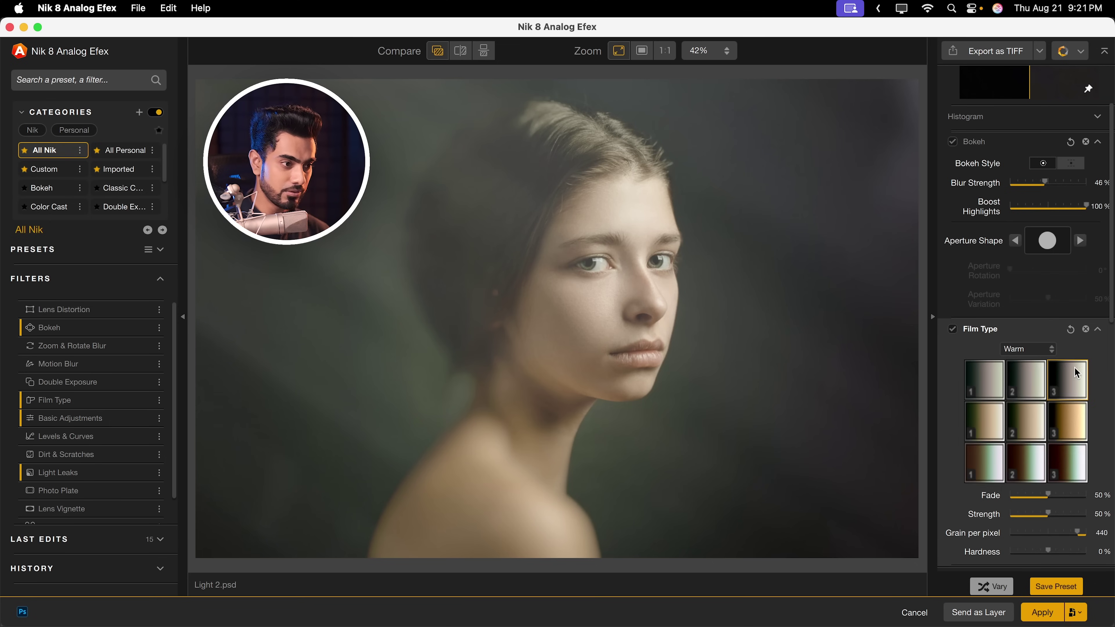
click(983, 421)
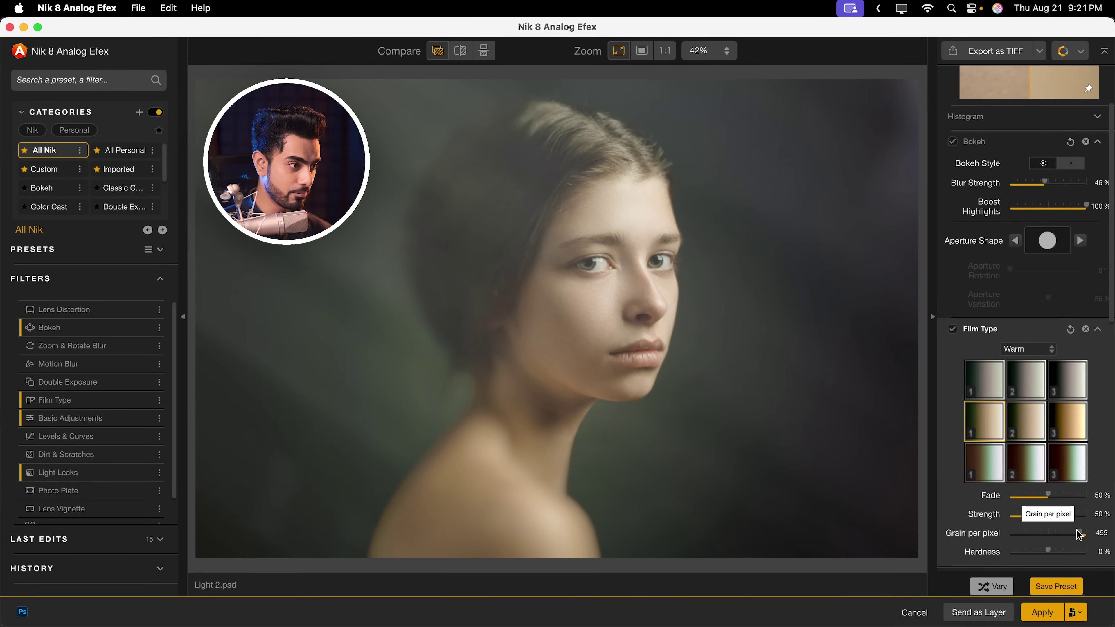
drag(1060, 533, 1053, 533)
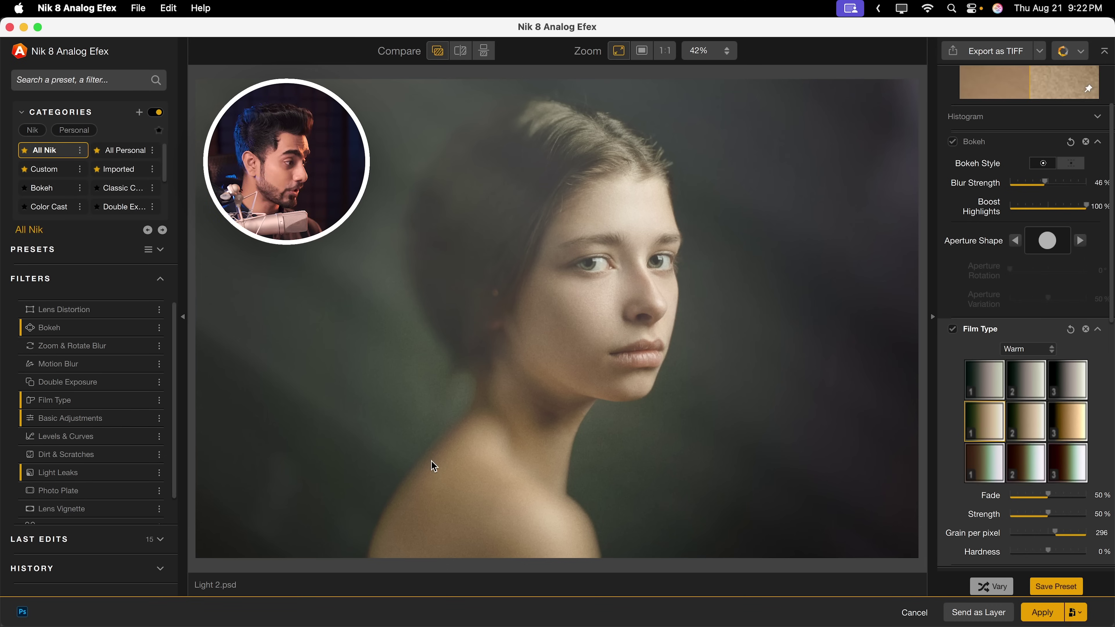
- Add a Dirt & Scratches effect and apply an Organic texture to the portrait
mouse_move(136, 456)
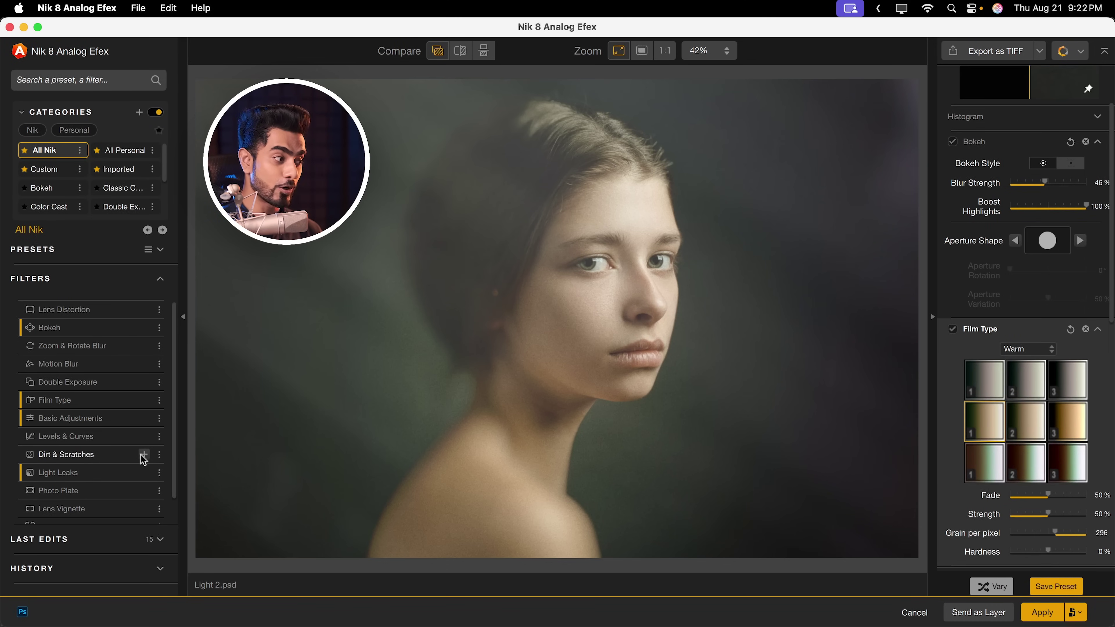
click(144, 455)
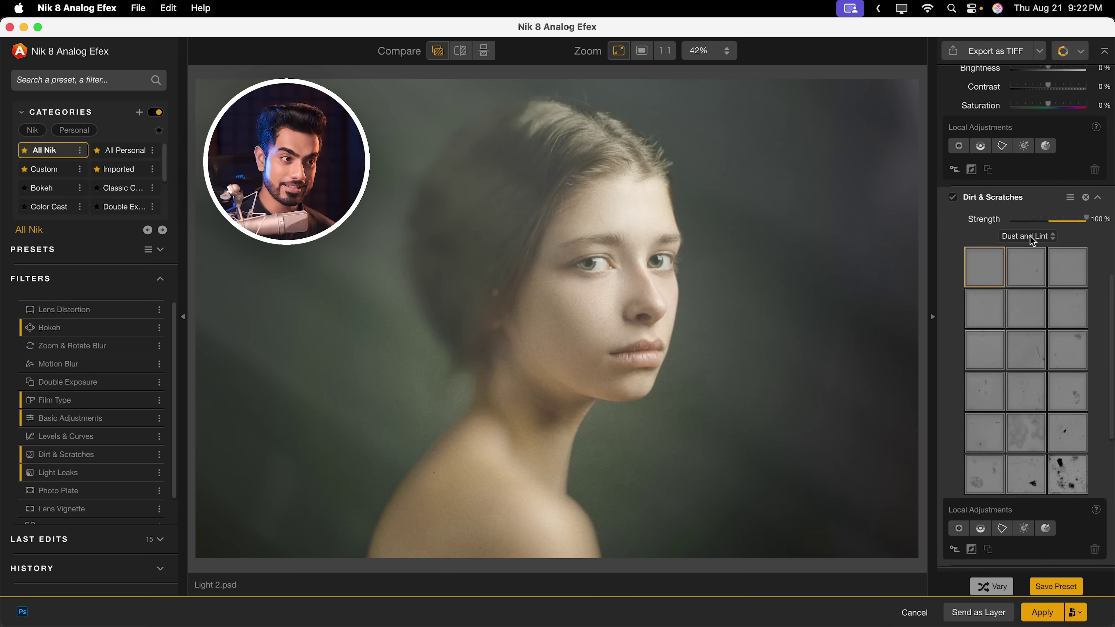
click(1030, 236)
click(1029, 283)
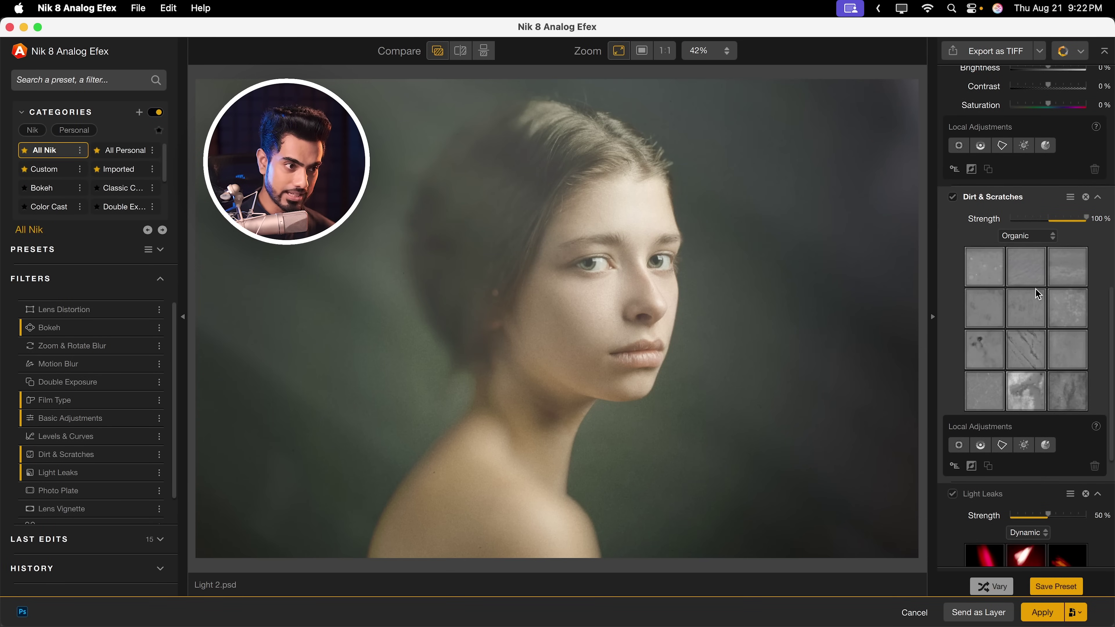
click(1066, 315)
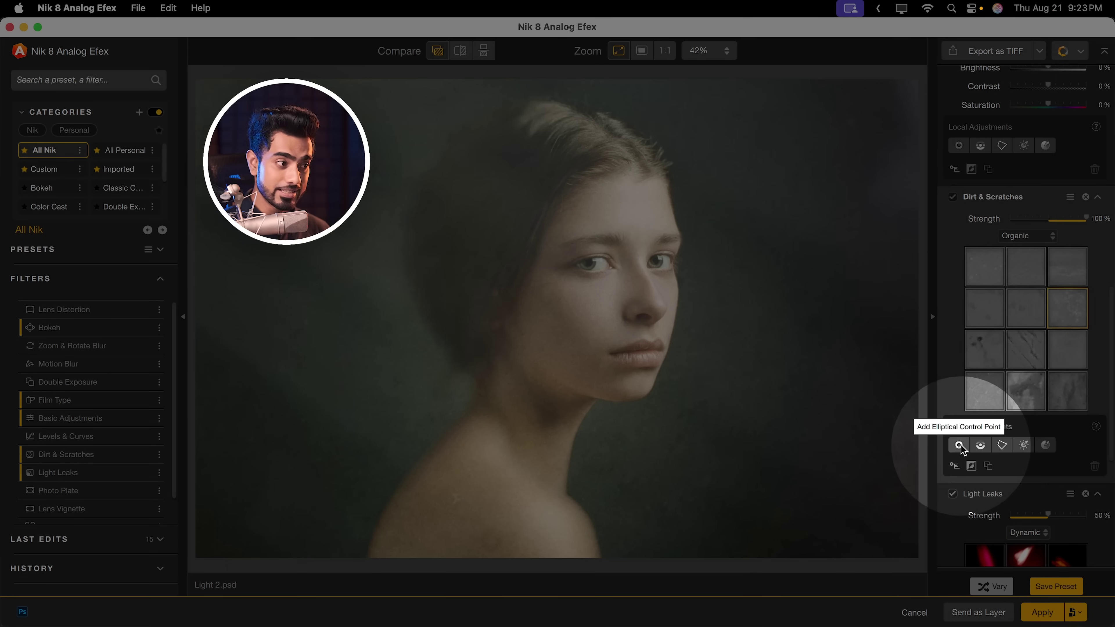
- Place an elliptical control point covering the face with Texture Strength at 0%
click(958, 445)
click(574, 237)
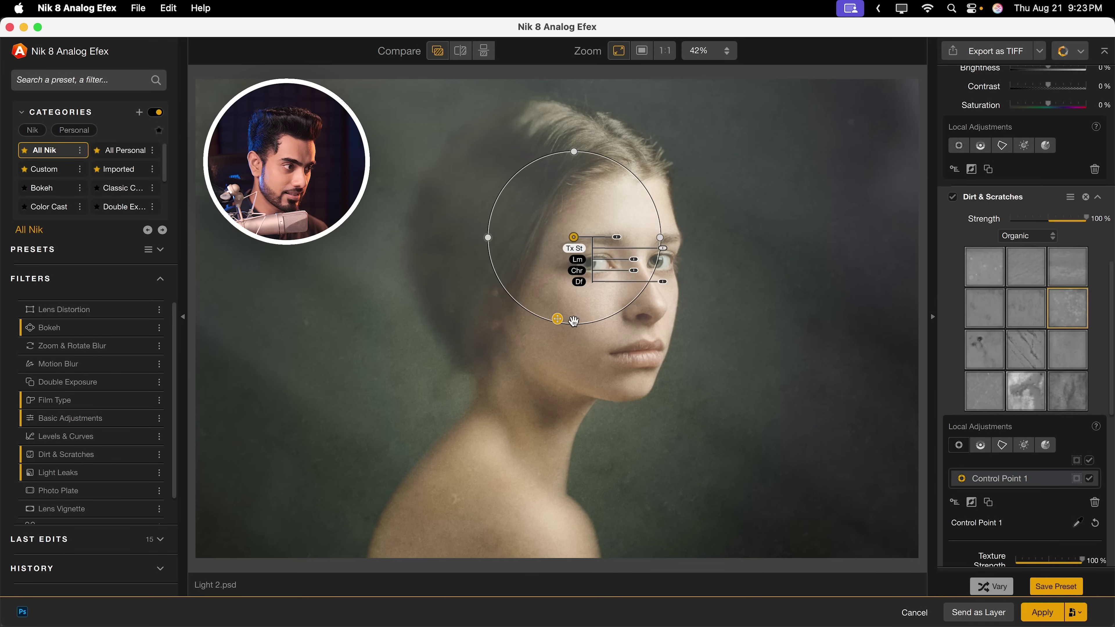
drag(580, 370, 685, 290)
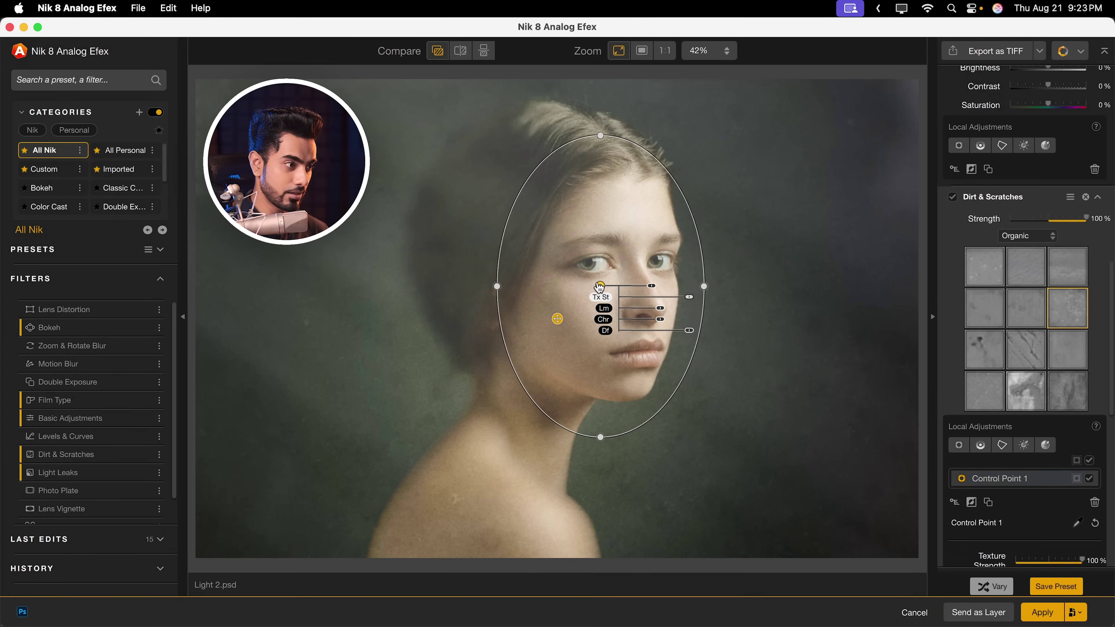
drag(600, 287, 598, 276)
scroll(1057, 475, down, 5)
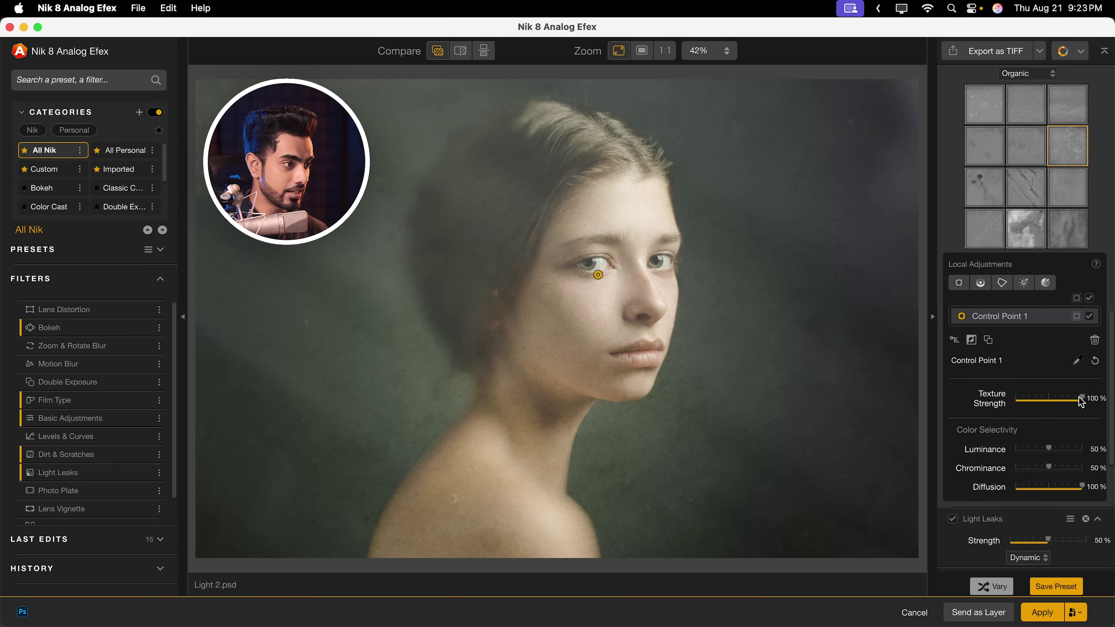
drag(1081, 399, 1012, 399)
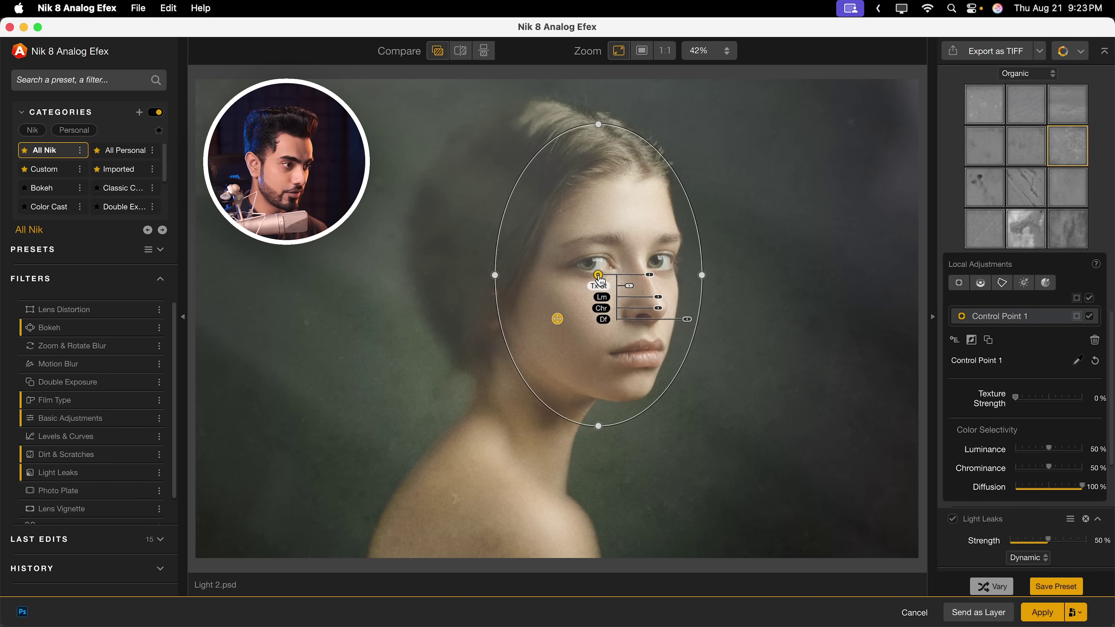
drag(600, 280, 601, 289)
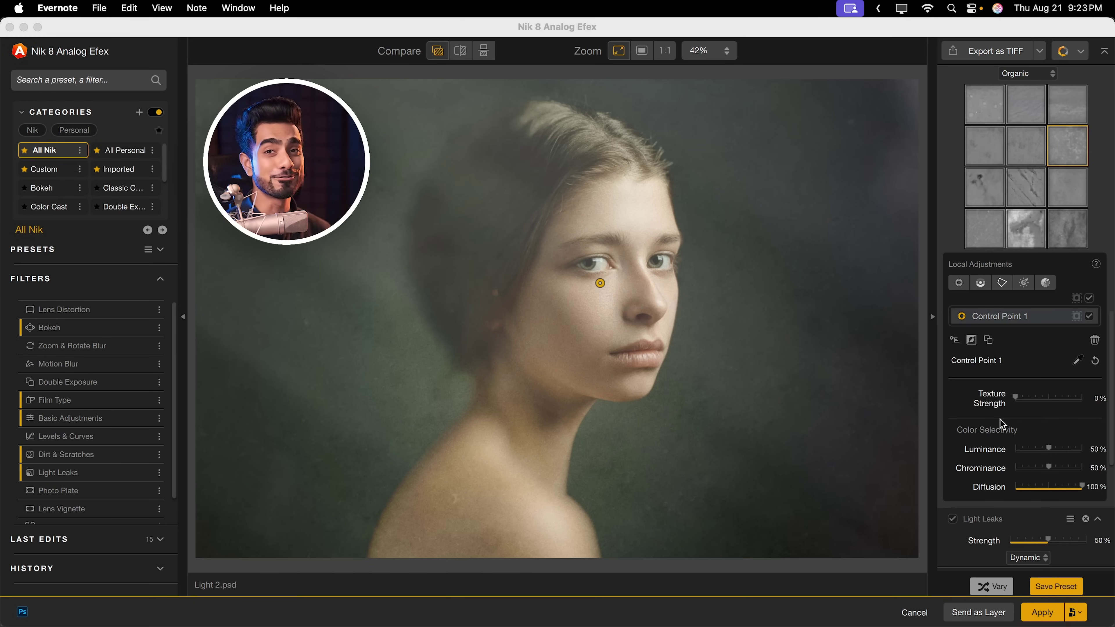
- Add Levels & Curves, pull the RGB curve midpoint down and move the highlights slider left
scroll(105, 429, down, 2)
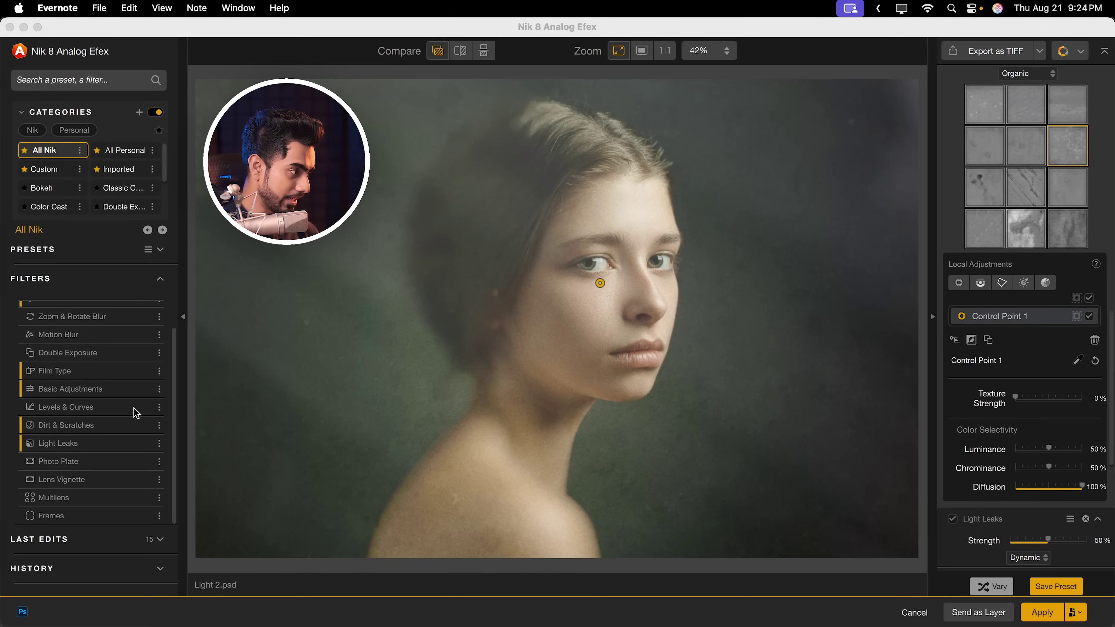
click(134, 408)
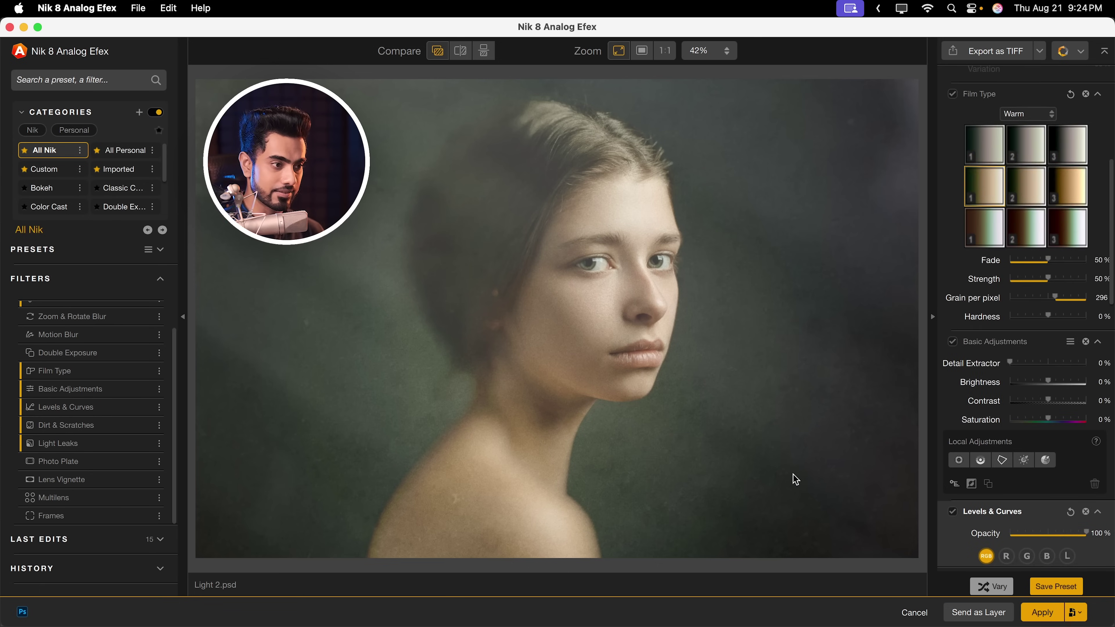
scroll(1044, 483, up, 3)
scroll(1049, 481, down, 15)
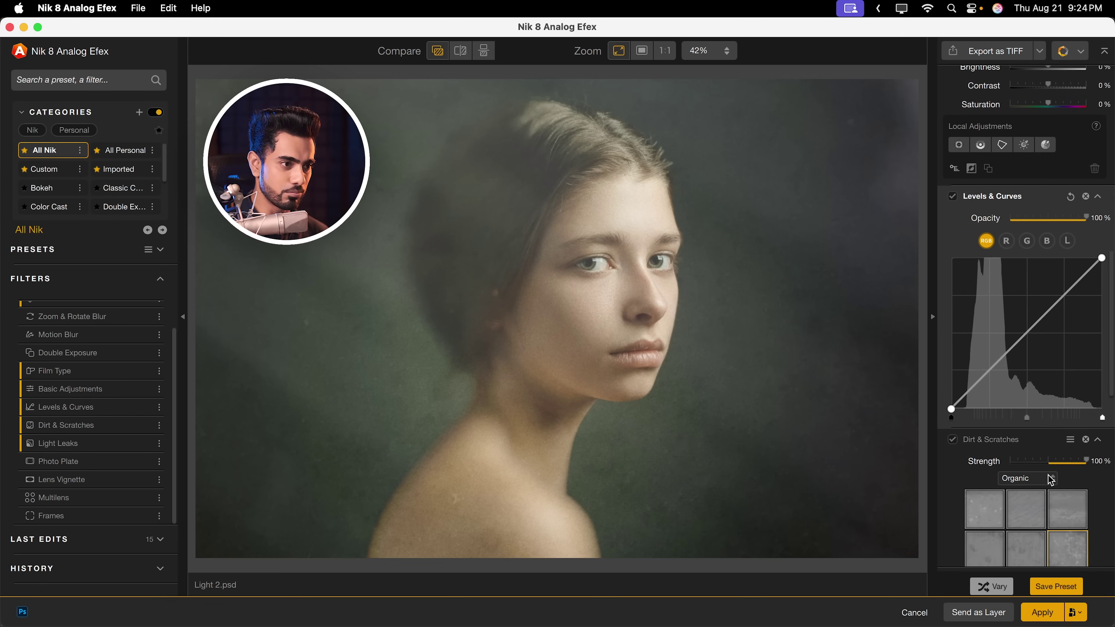
drag(1076, 286, 1076, 295)
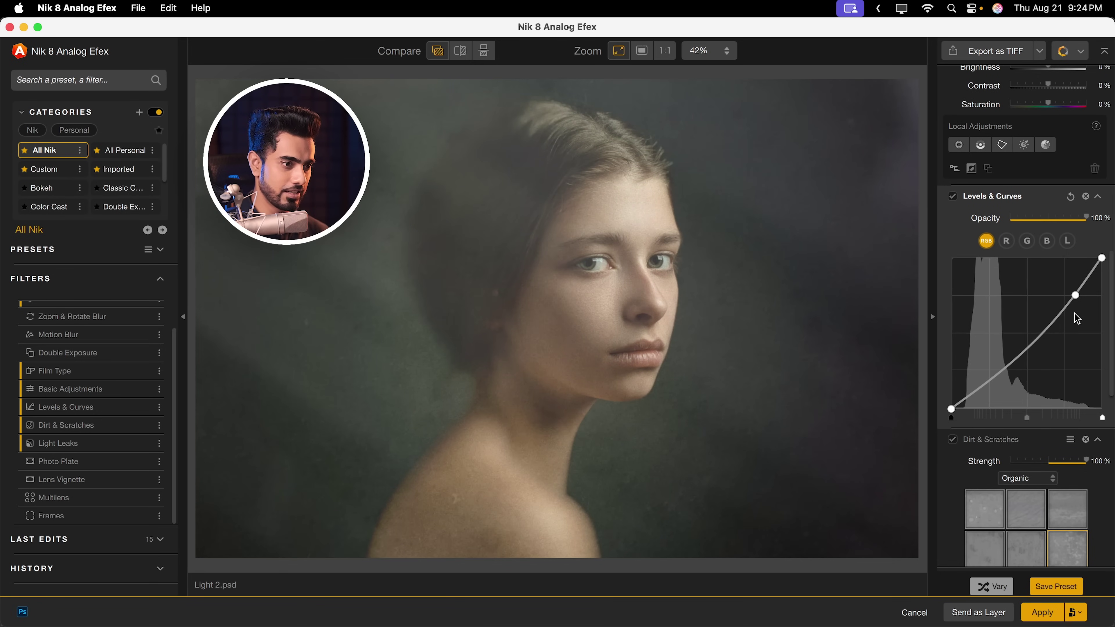
drag(1102, 418, 1091, 419)
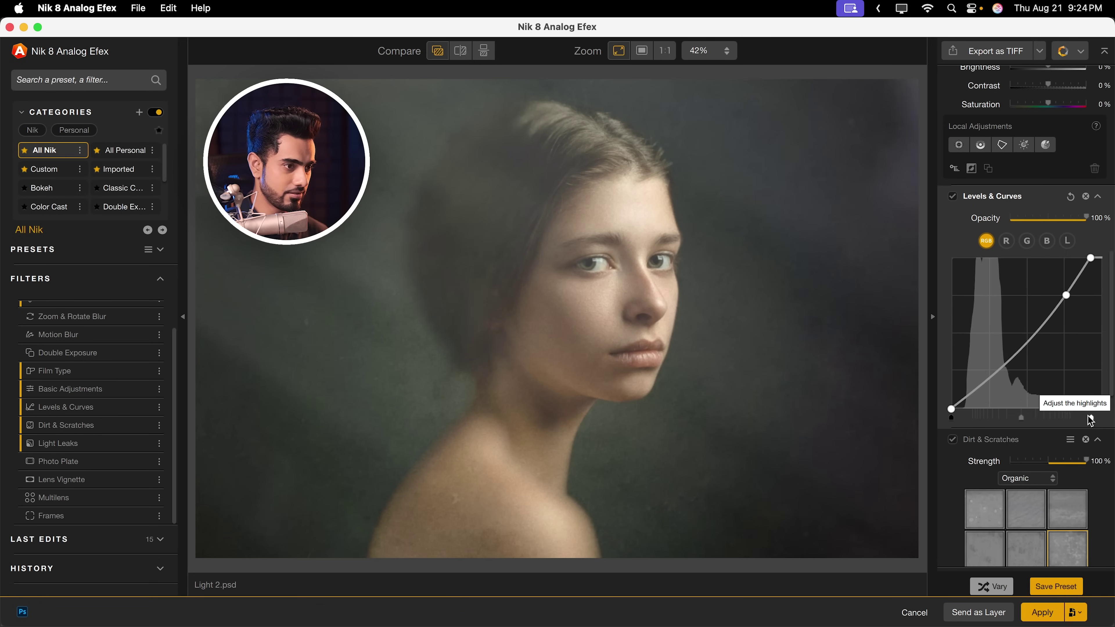
- Apply Analog Efex, add a Hue/Saturation layer at Saturation +12, and compare against the original
click(1042, 612)
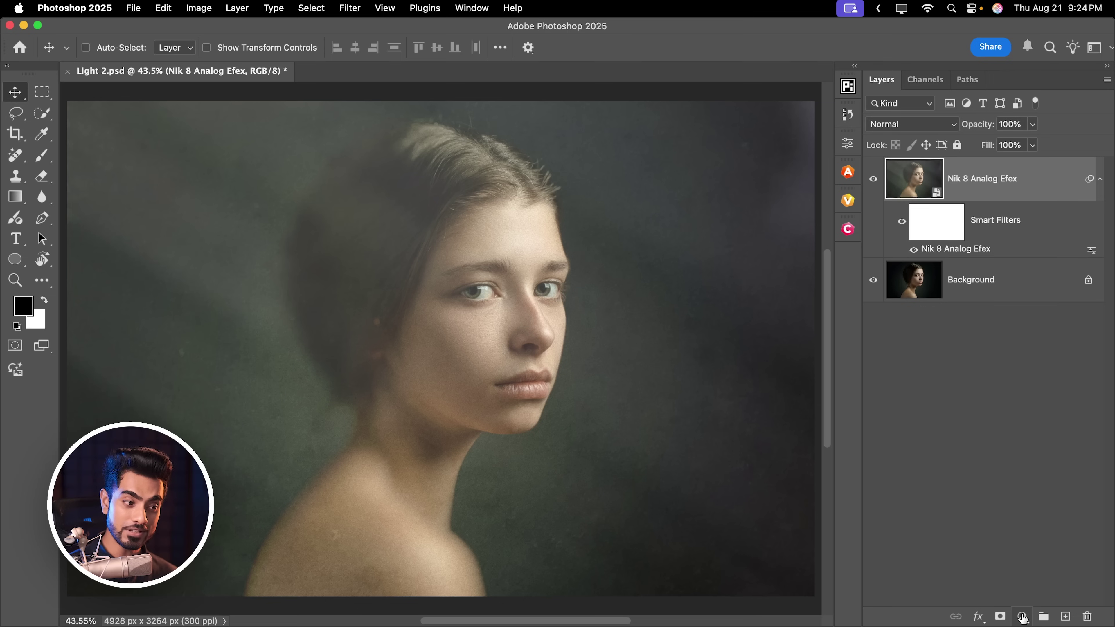
click(1023, 617)
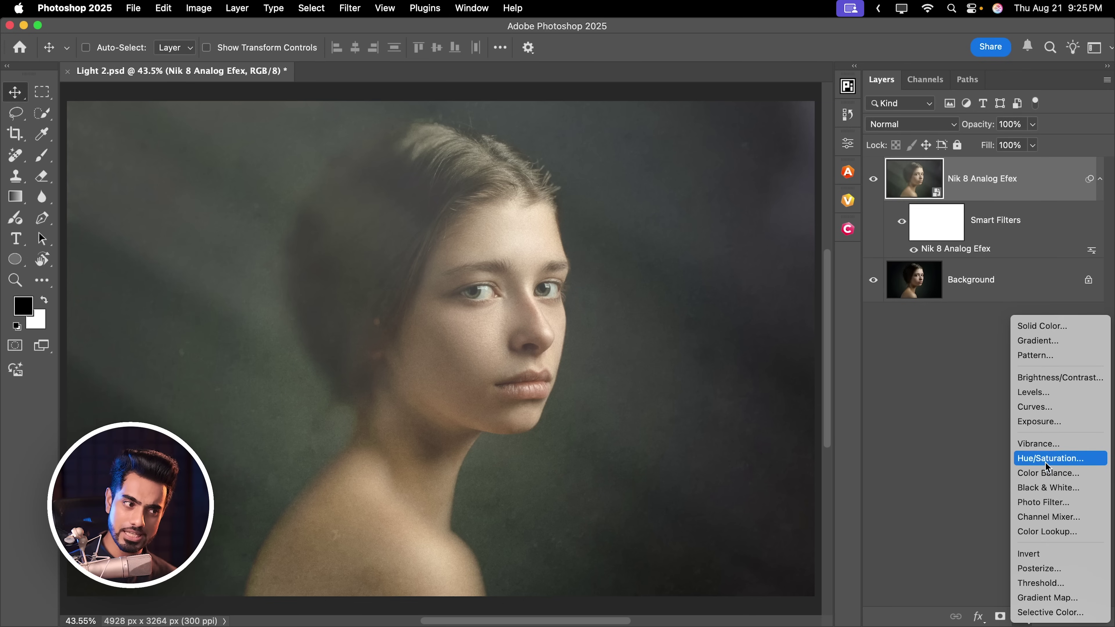
click(1046, 462)
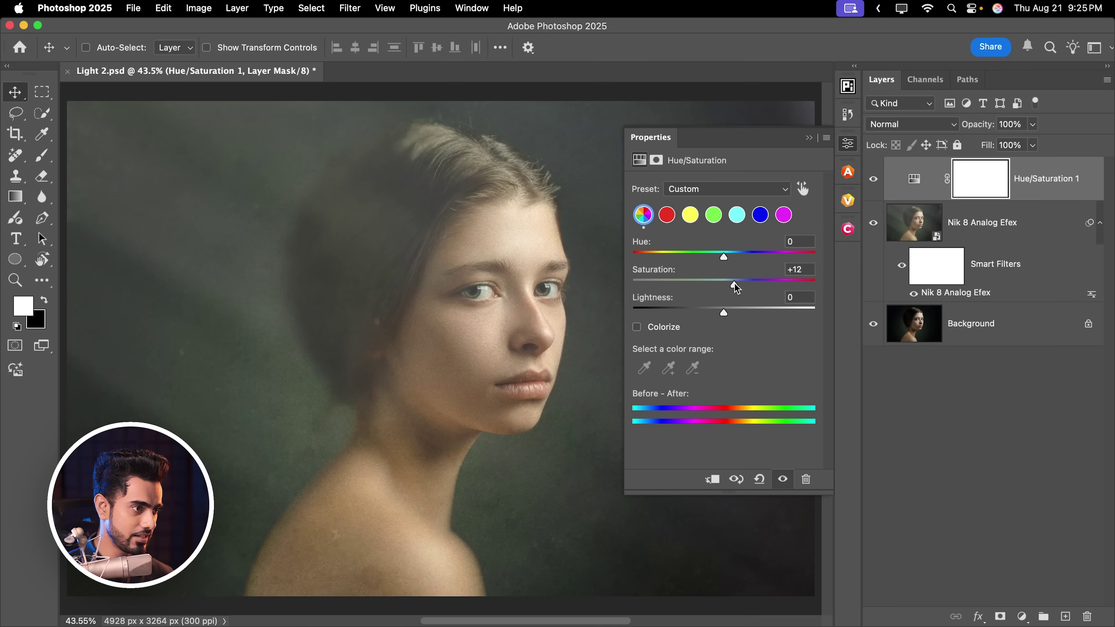
click(807, 139)
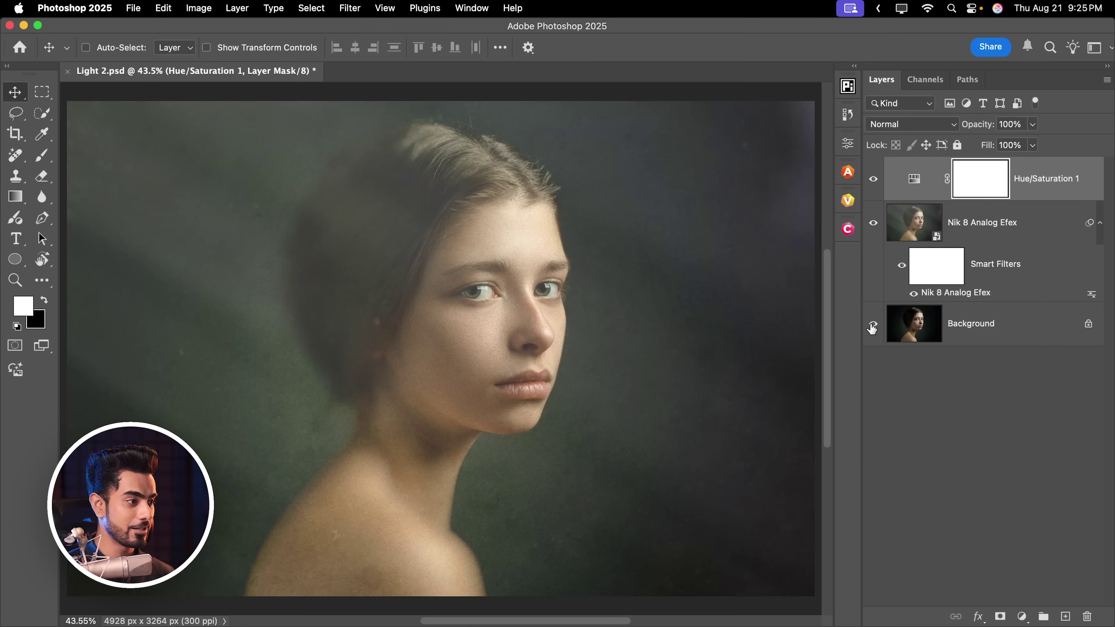
alt+click(872, 325)
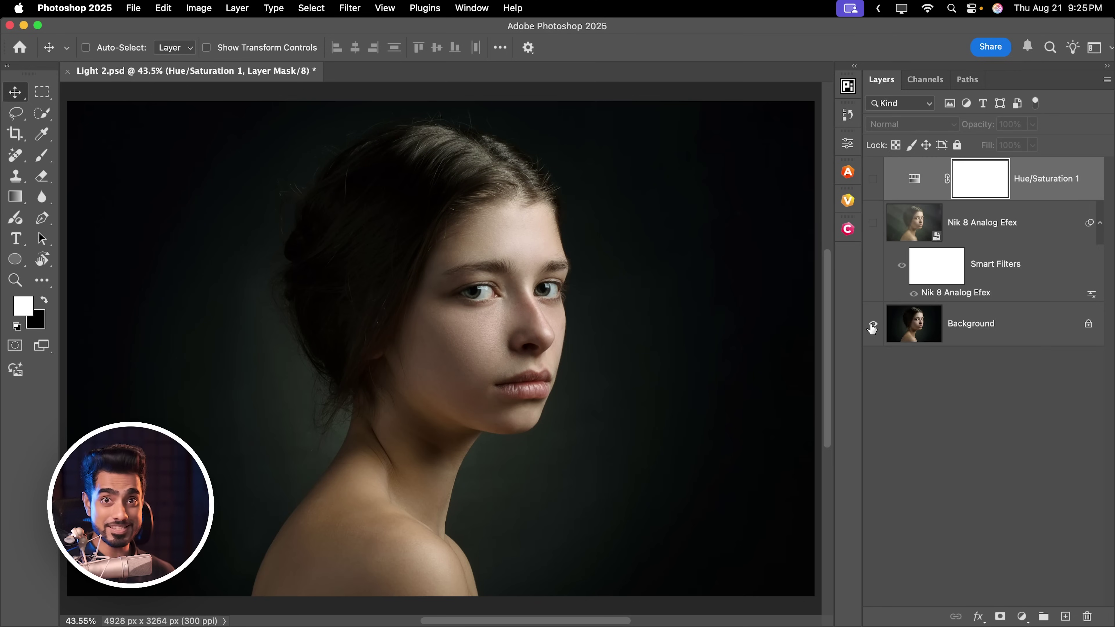
alt+click(872, 327)
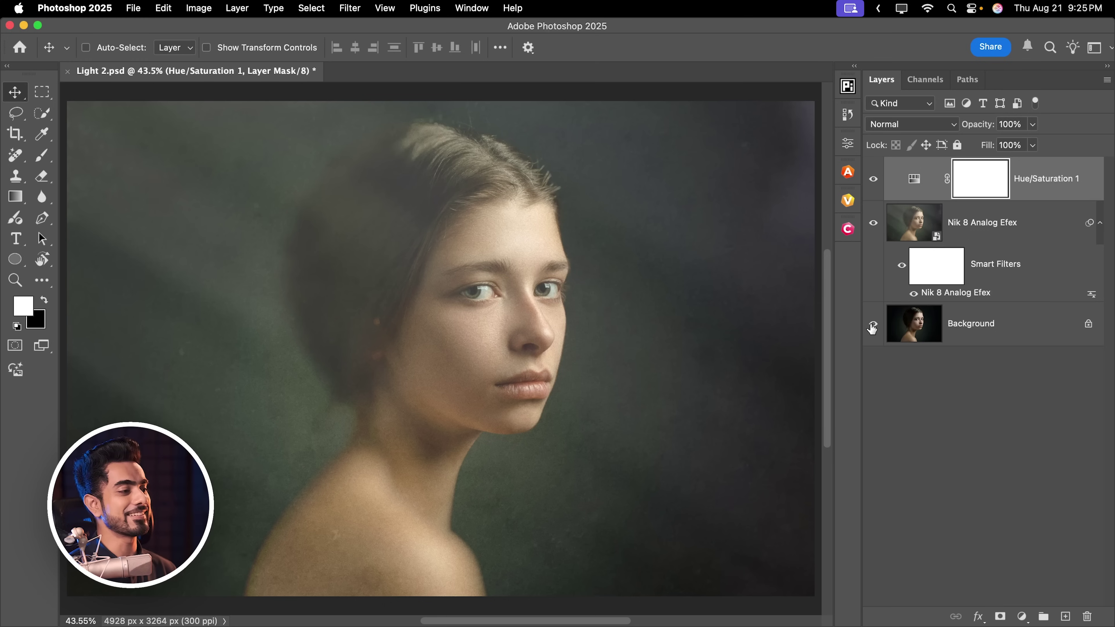